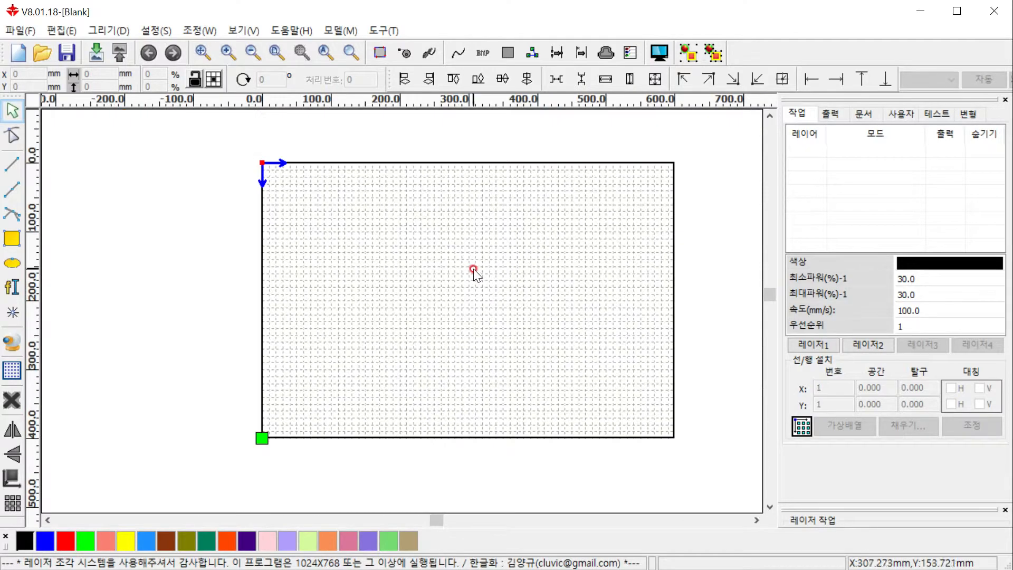
scroll(473, 271, "up", 2)
scroll(476, 277, "down", 1)
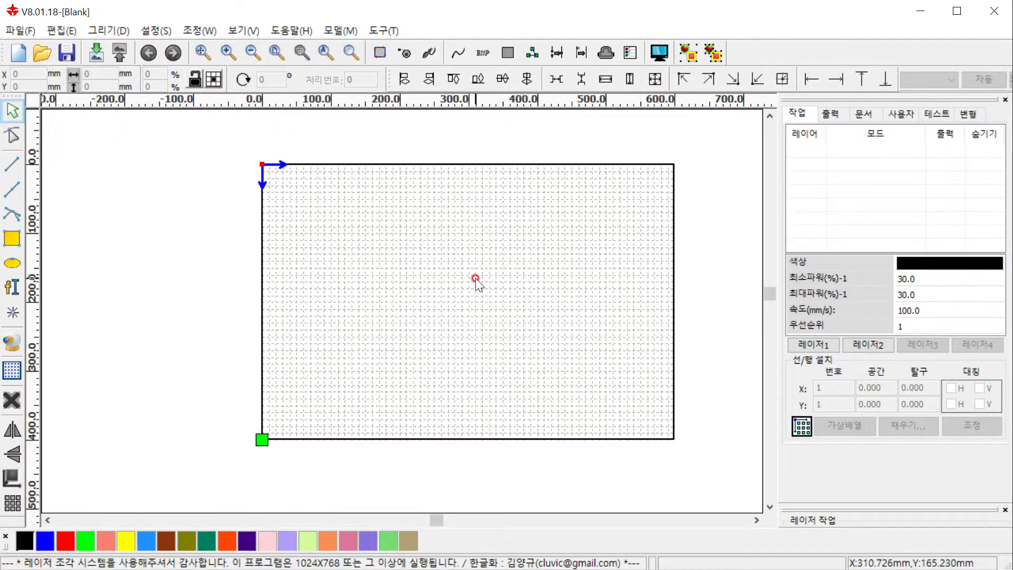
scroll(476, 278, "up", 1)
scroll(476, 279, "down", 2)
scroll(507, 294, "up", 1)
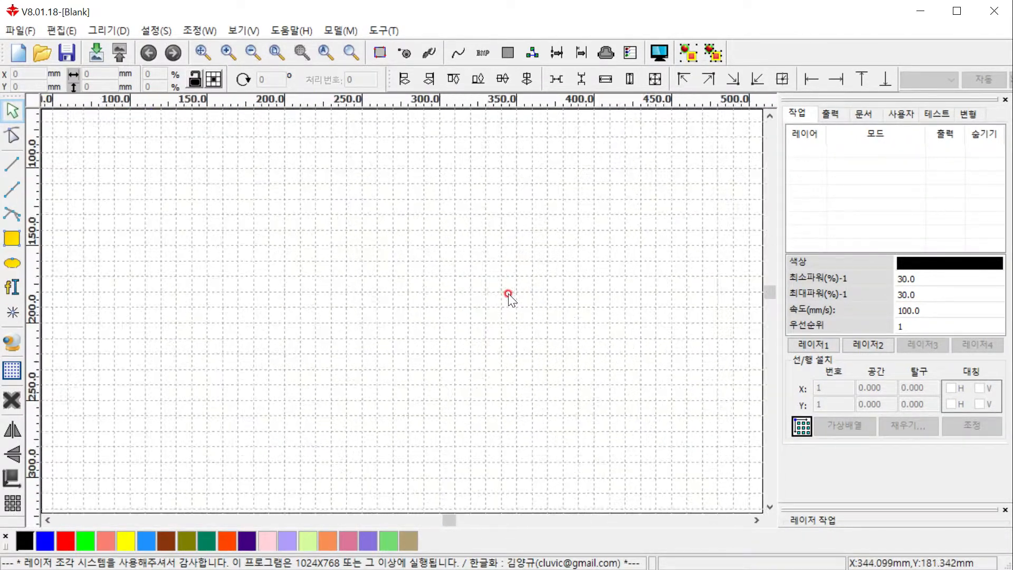
scroll(508, 294, "down", 1)
scroll(508, 293, "up", 1)
scroll(508, 293, "down", 1)
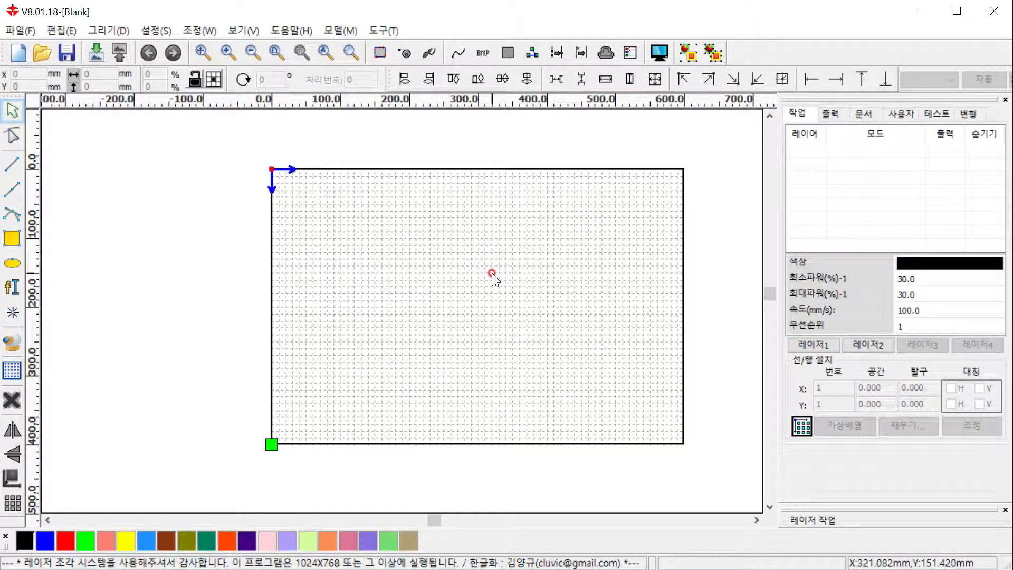
middle_click_drag(492, 273, 434, 252)
scroll(432, 252, "up", 1)
scroll(432, 252, "down", 1)
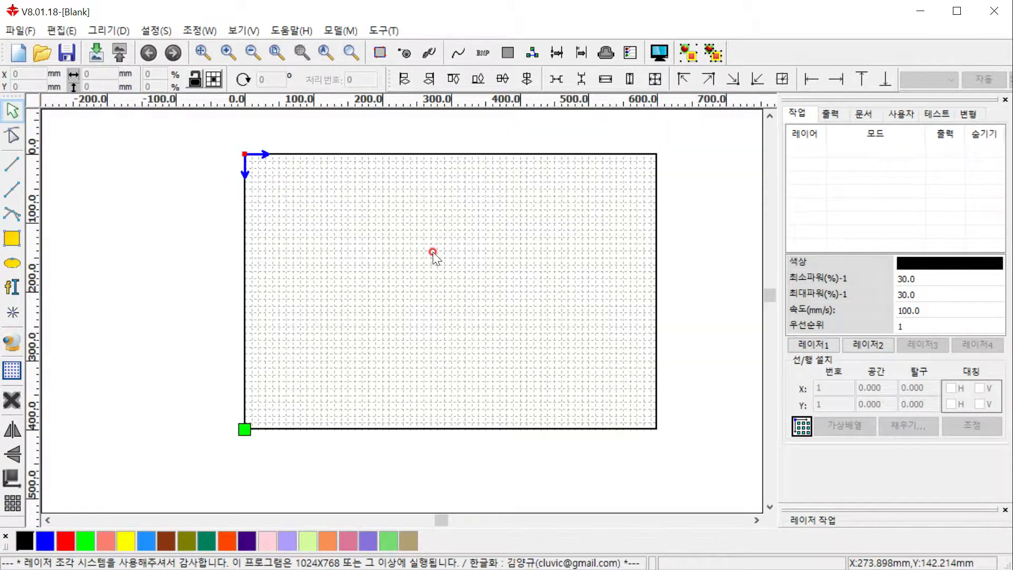
- Check the machining width, machining height and grid spacing in the work area settings and accept them
left_click(165, 31)
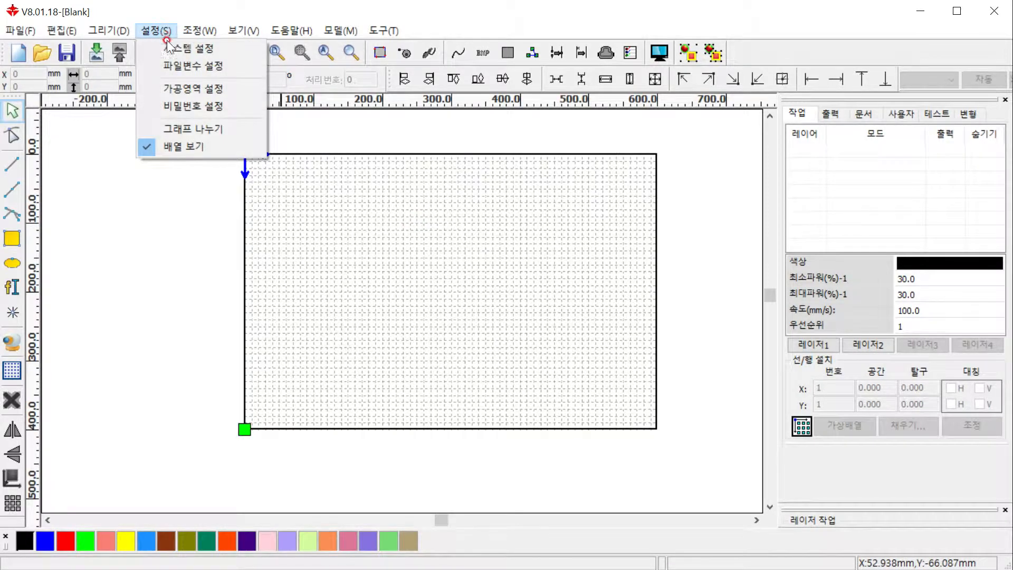
left_click(182, 90)
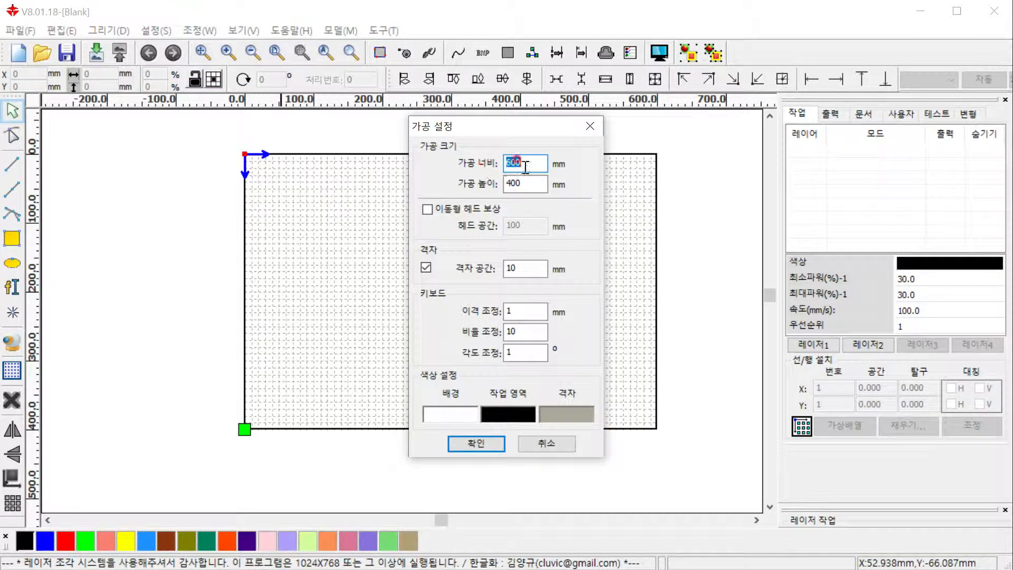
left_click(525, 183)
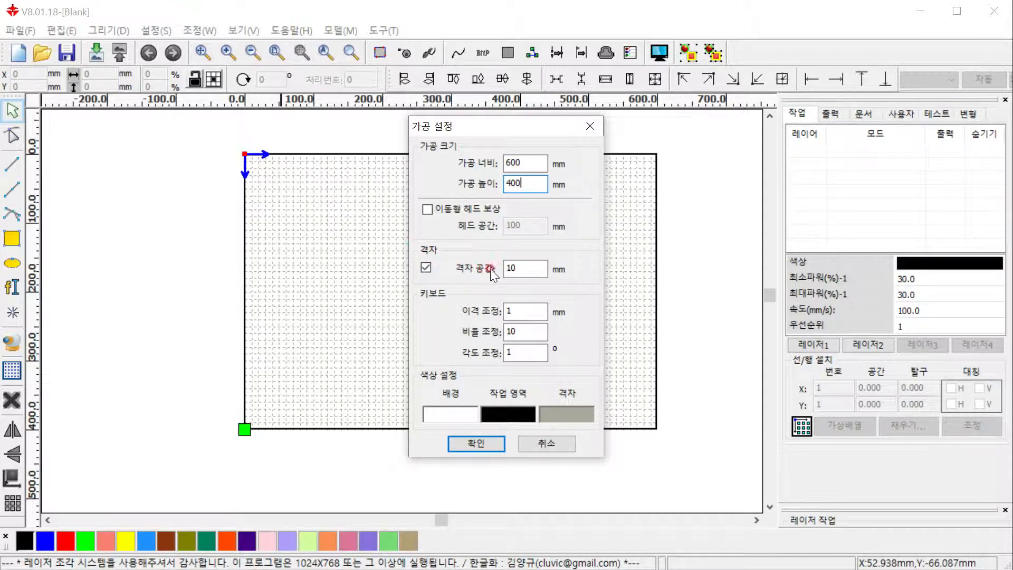
left_click(526, 269)
left_click(477, 443)
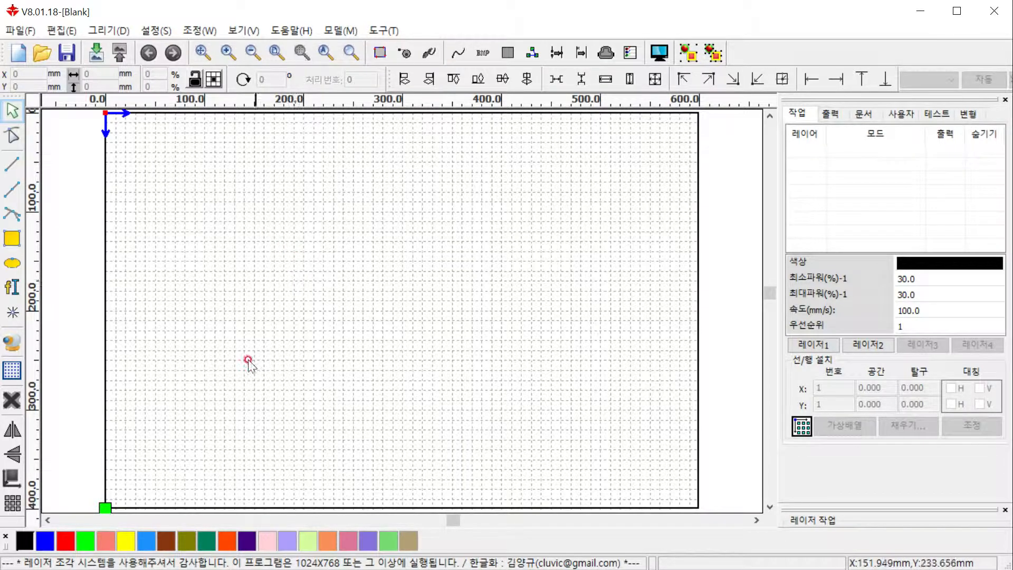
- Switch to the browser and bring up the MakerCase page to look at the box plan
key("alt+Tab")
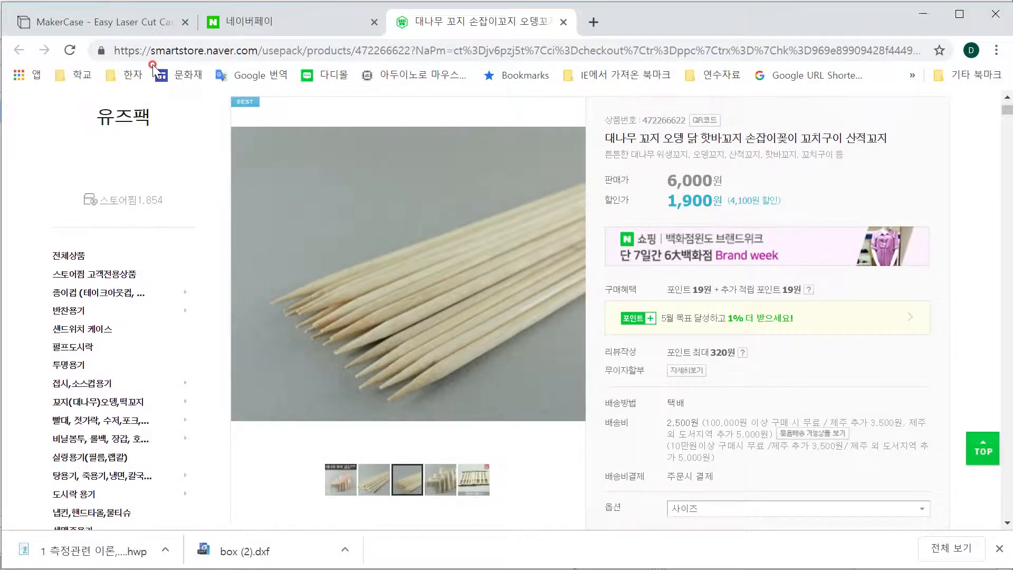
left_click(145, 23)
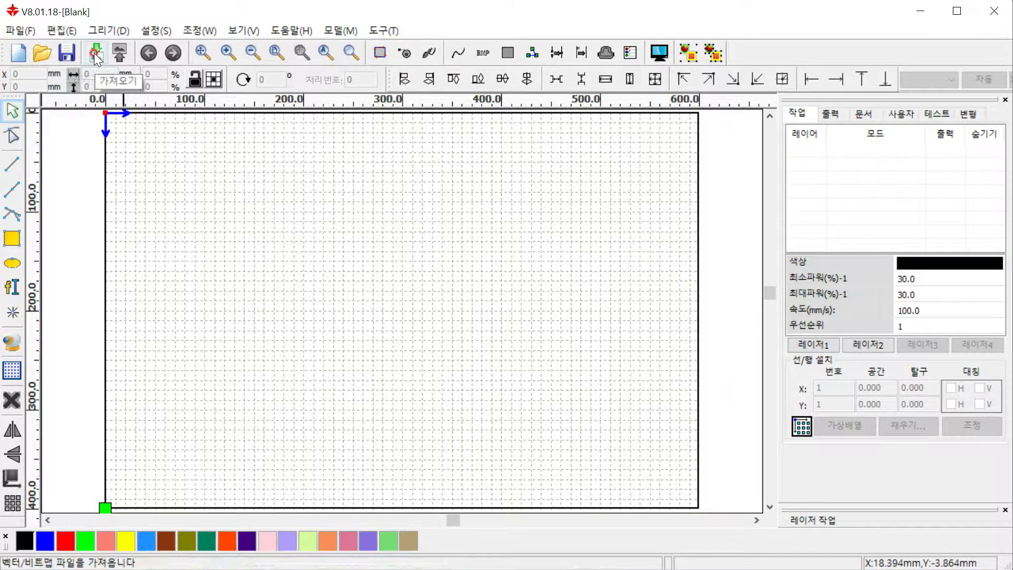
- Return to the laser software and import the box plan file box (2).dxf from the Downloads folder
left_click(30, 33)
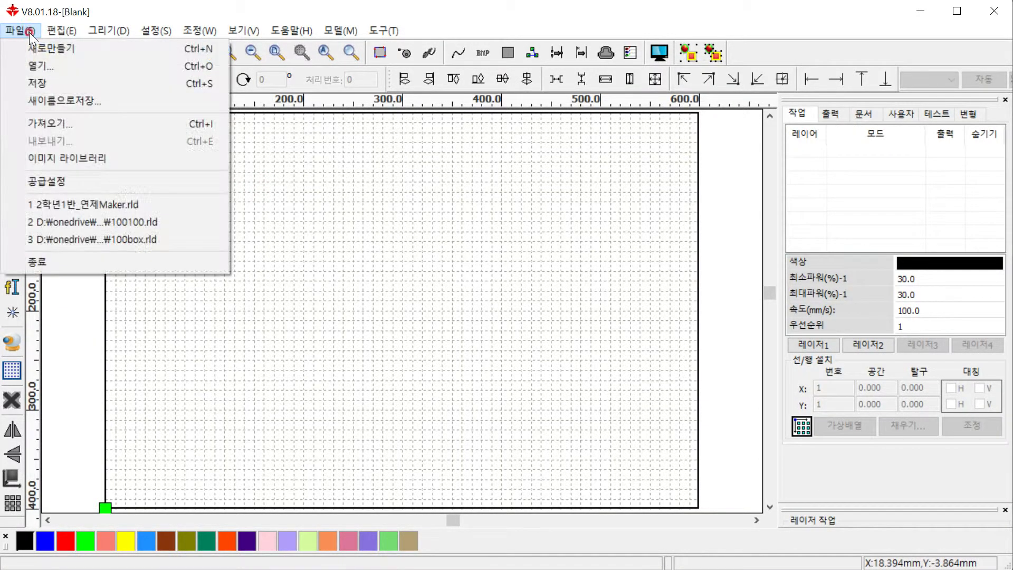
left_click(65, 120)
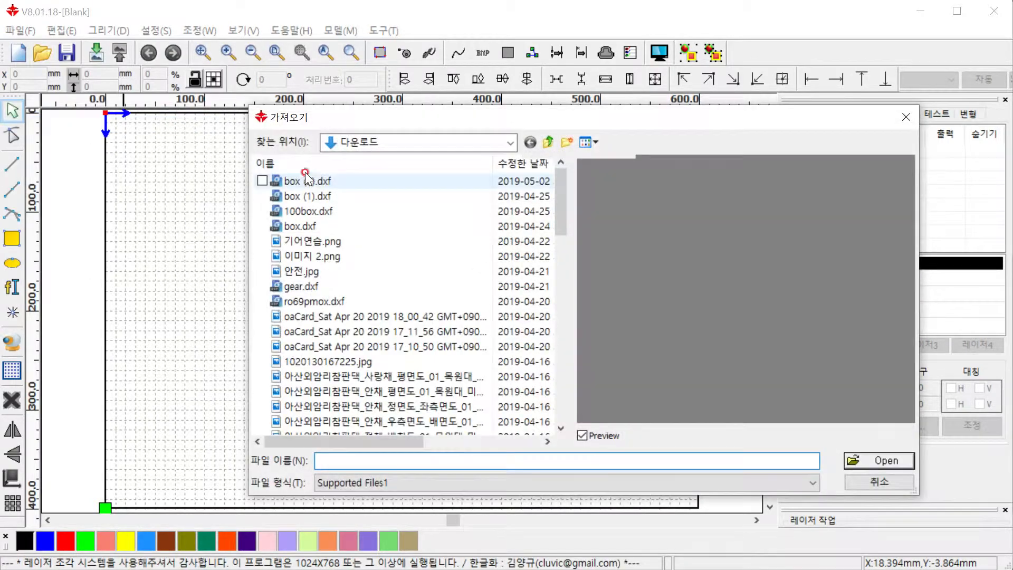
left_click(316, 181)
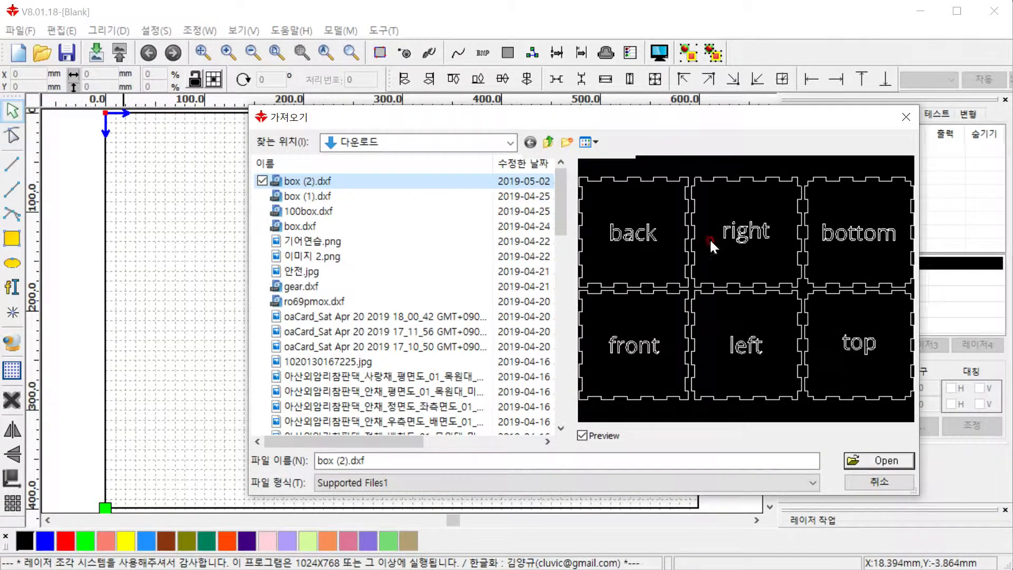
left_click(882, 461)
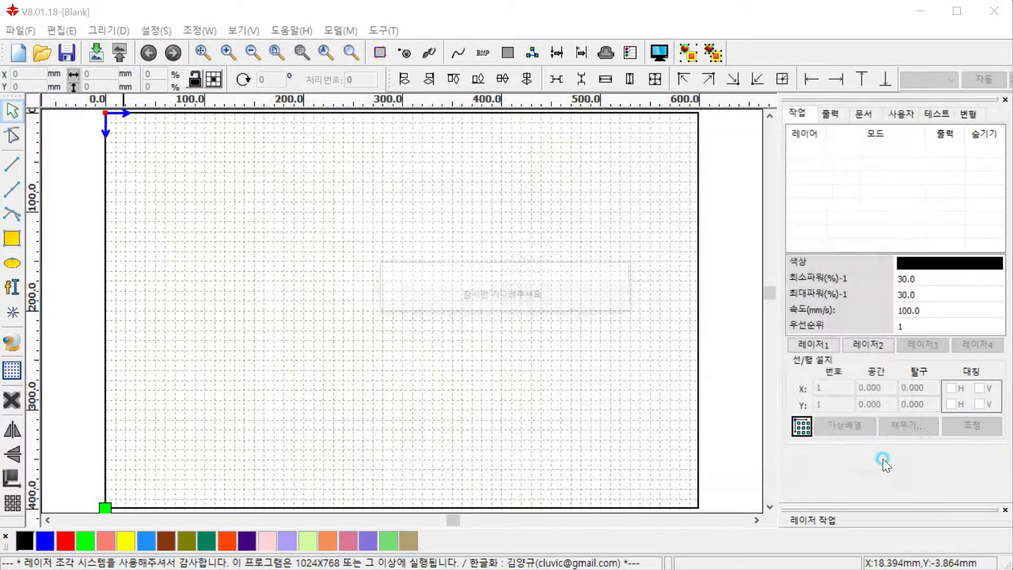
scroll(536, 333, "down", 2)
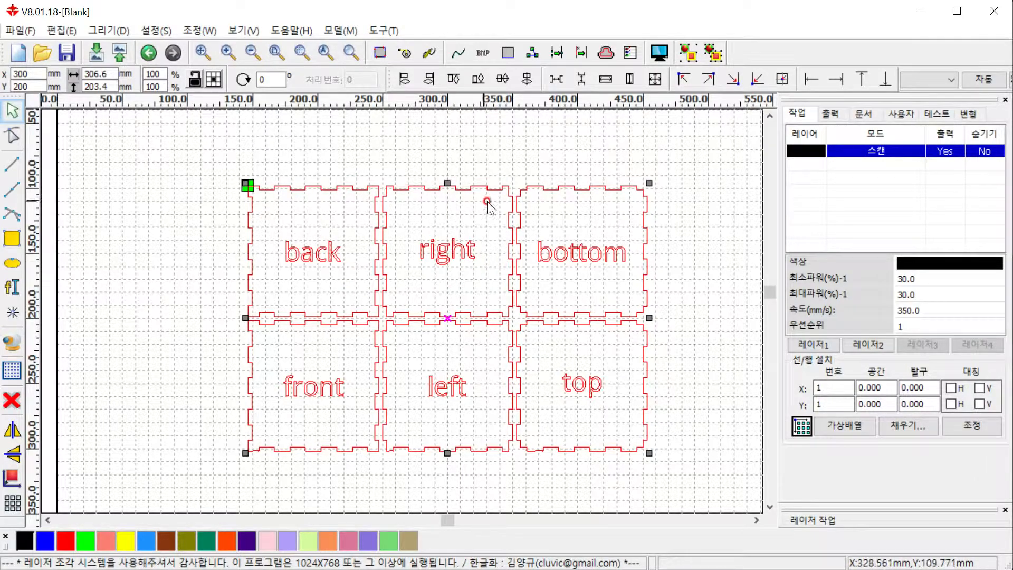
- Delete the "bottom" and "top" text labels from their two box panels
left_click(482, 219)
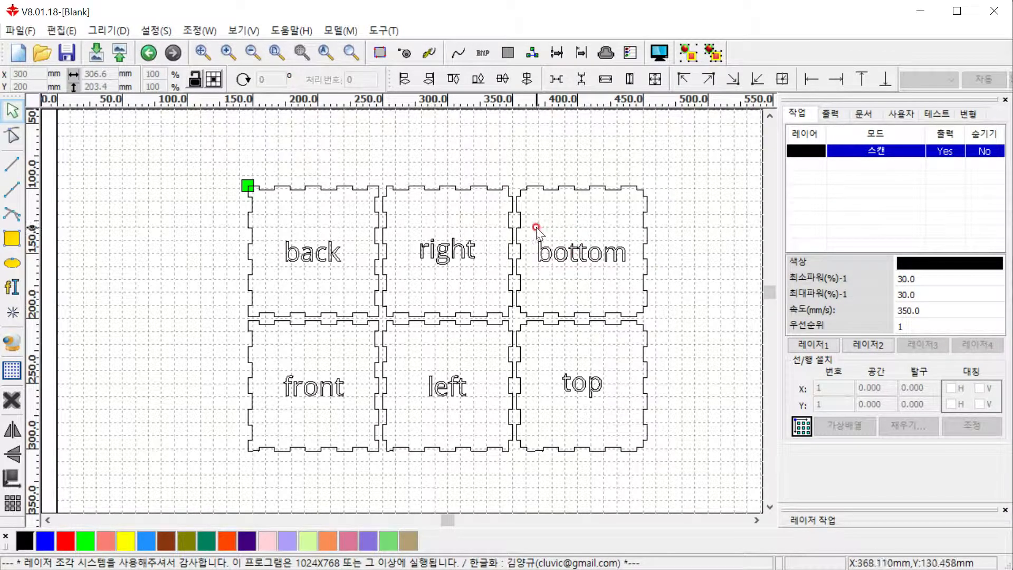
left_click_drag(534, 227, 636, 282)
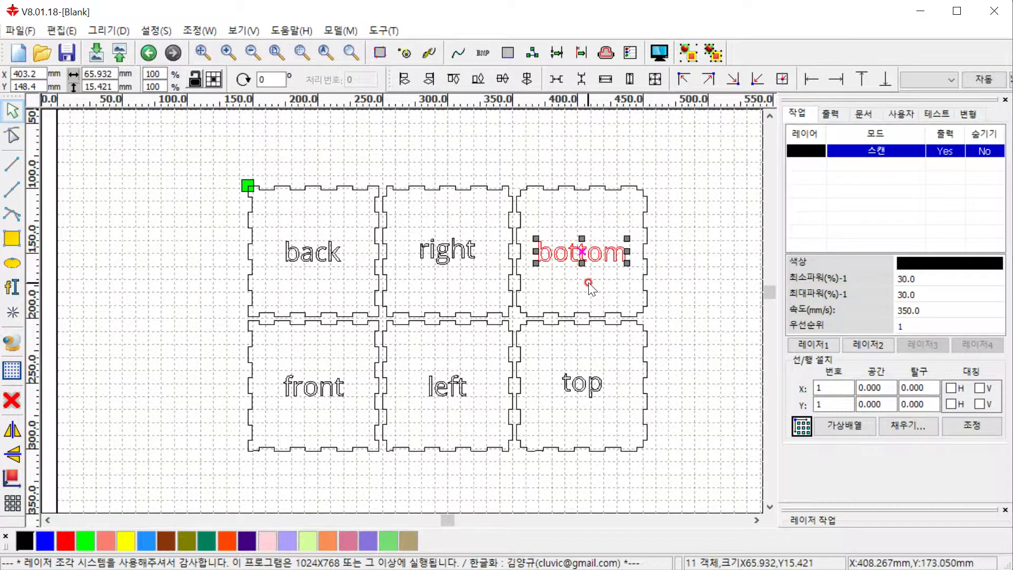
key("Delete")
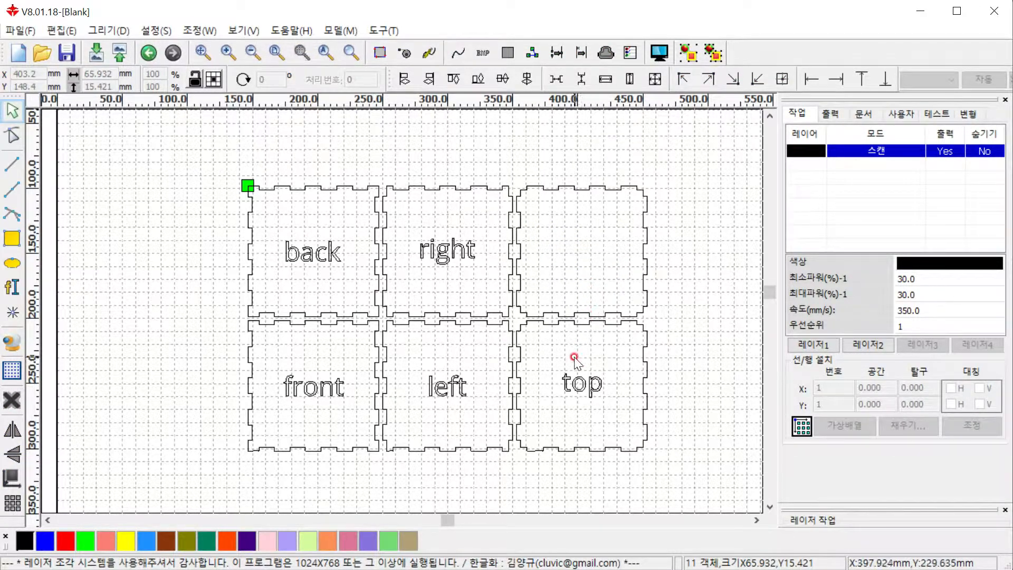
left_click_drag(546, 355, 610, 404)
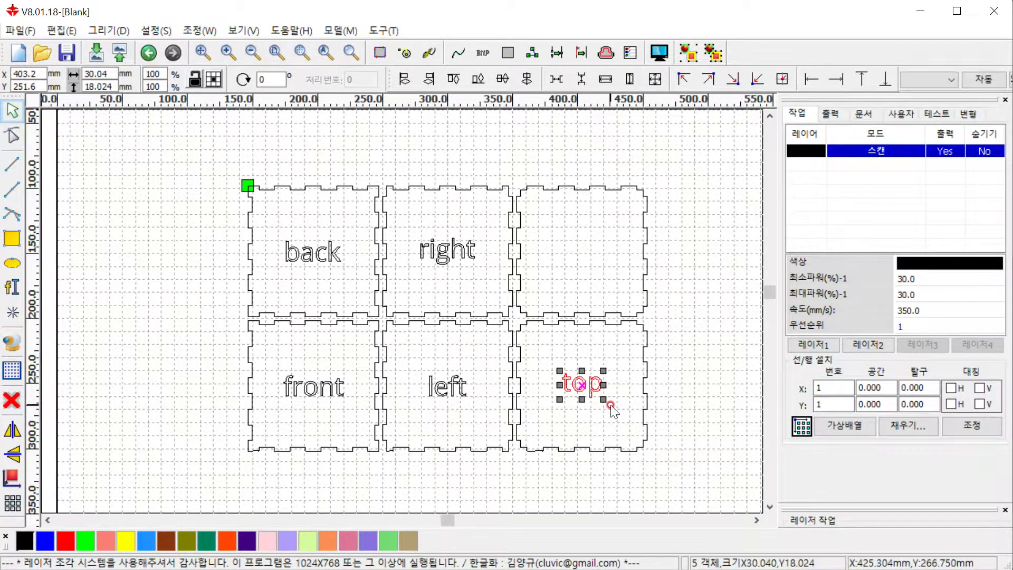
key("Delete")
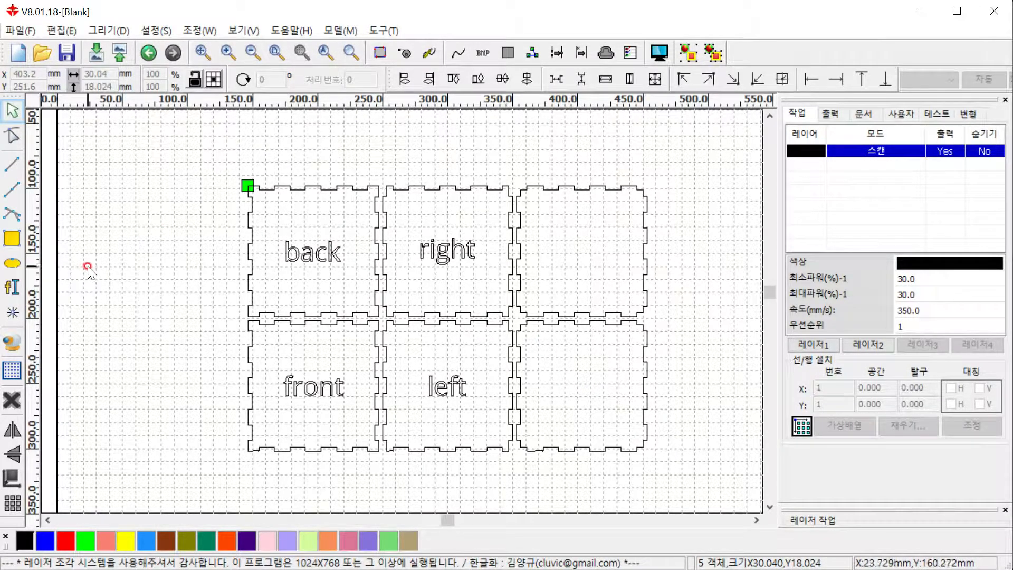
- Draw an ellipse about 35 mm wide and 40 mm high near the middle of the box's top panel
left_click(18, 265)
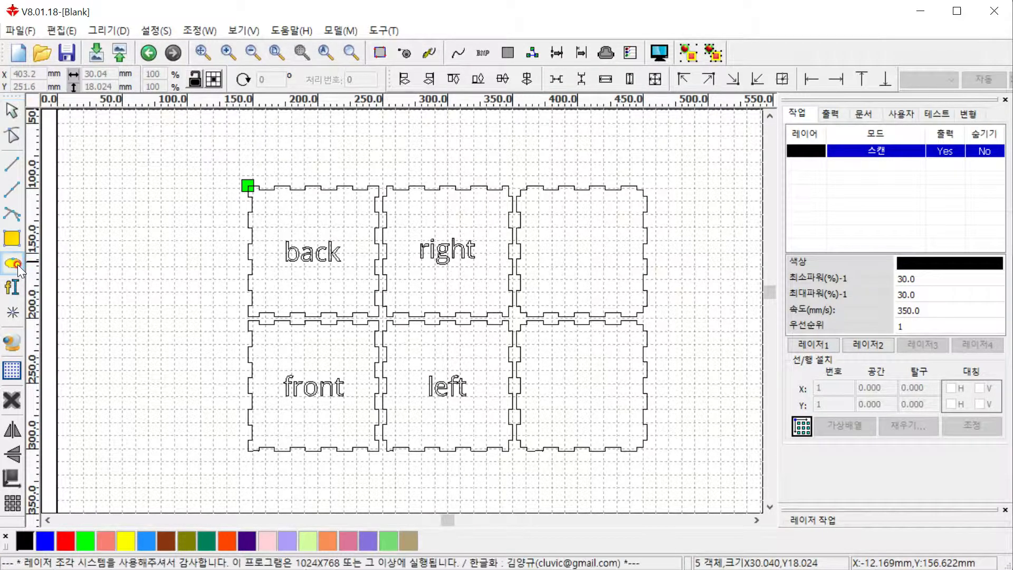
mouse_move(561, 362)
left_mouse_down()
mouse_move(615, 412)
mouse_move(599, 390)
mouse_move(611, 407)
mouse_move(606, 375)
mouse_move(602, 417)
mouse_move(611, 378)
mouse_move(607, 420)
mouse_move(604, 410)
left_mouse_up()
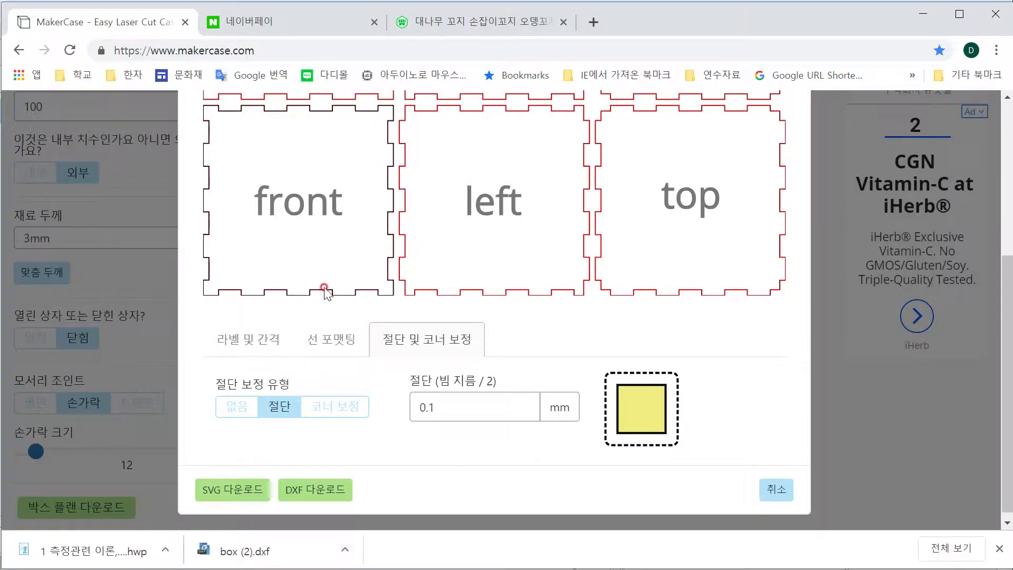
- Switch to the browser to view the bamboo skewer product page, and return to the laser software
left_click(507, 8)
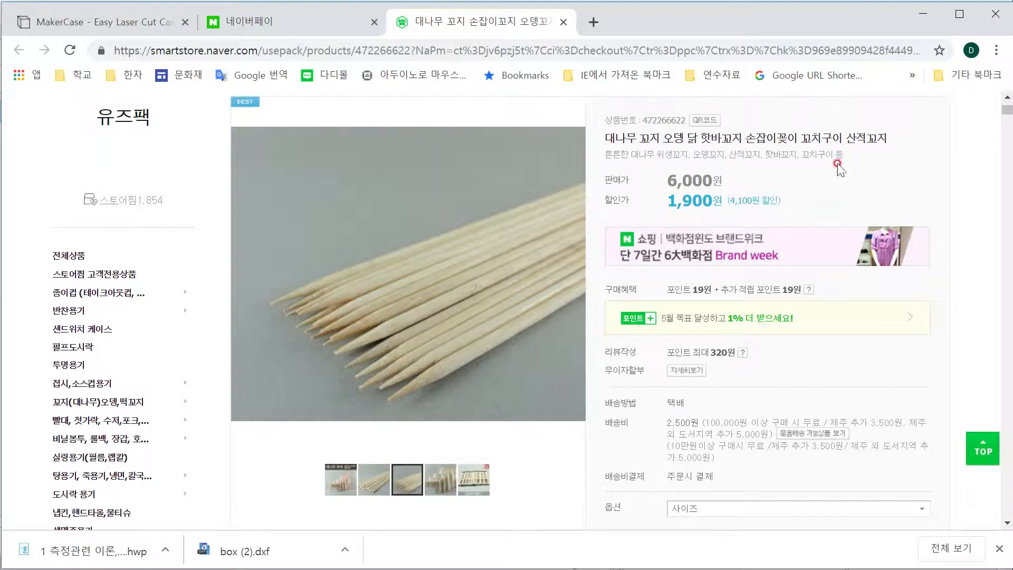
left_click(923, 13)
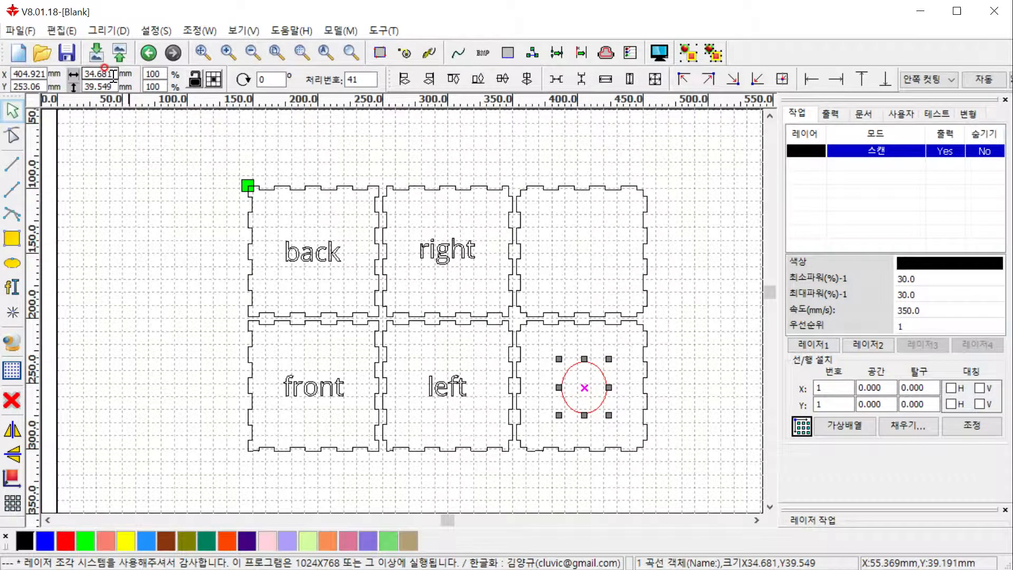
- Set the ellipse's width and height both to 5.6 mm to make it a small circle
left_click_drag(113, 76, 81, 75)
type("5.6")
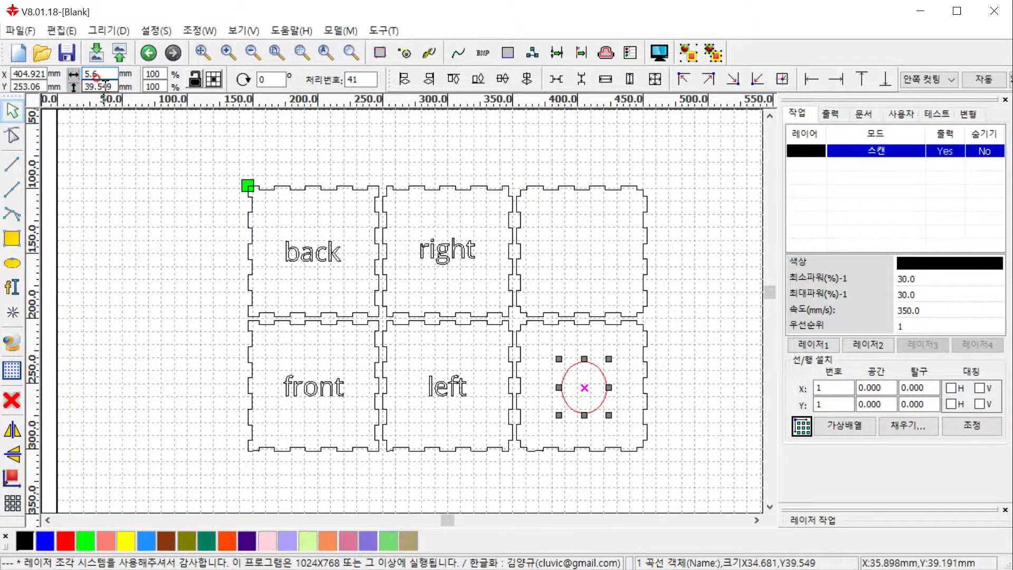
key("Return")
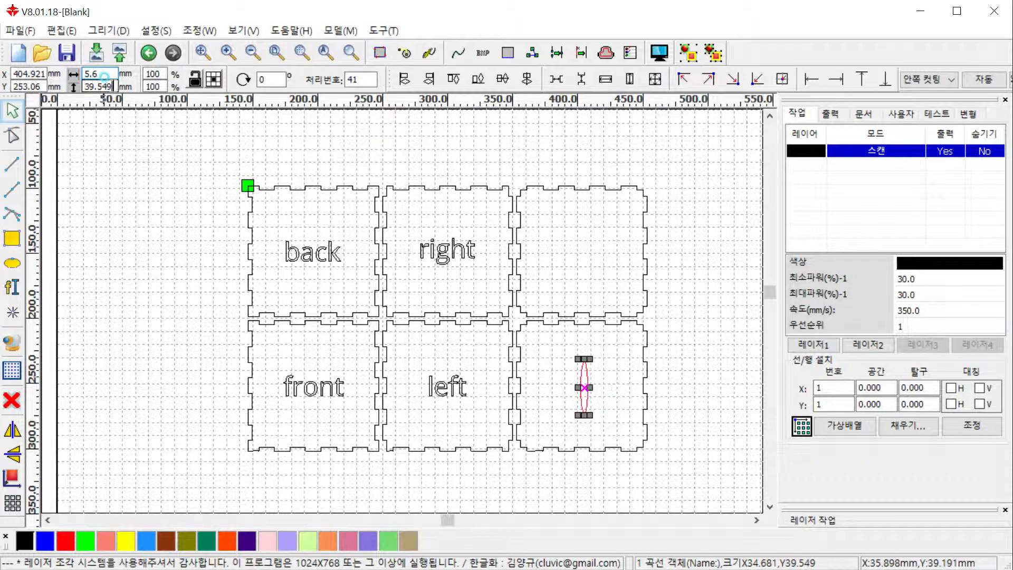
left_click(105, 73)
key("Return")
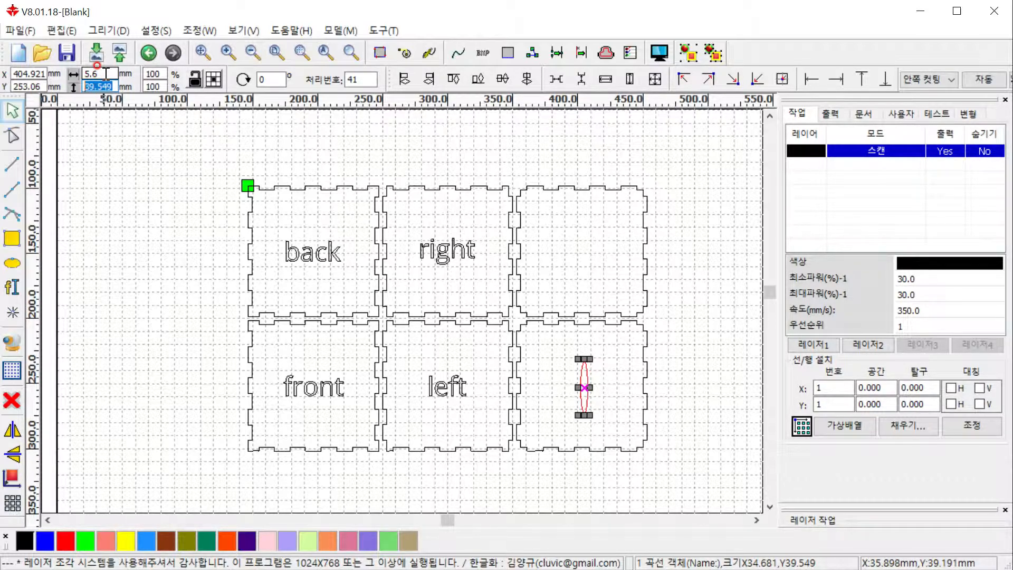
type("5.6")
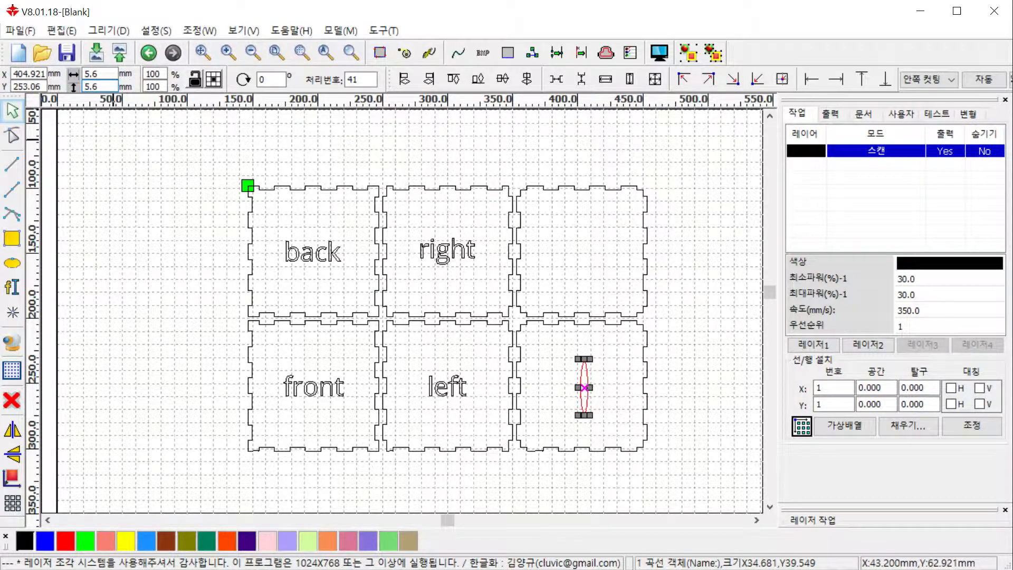
key("Return")
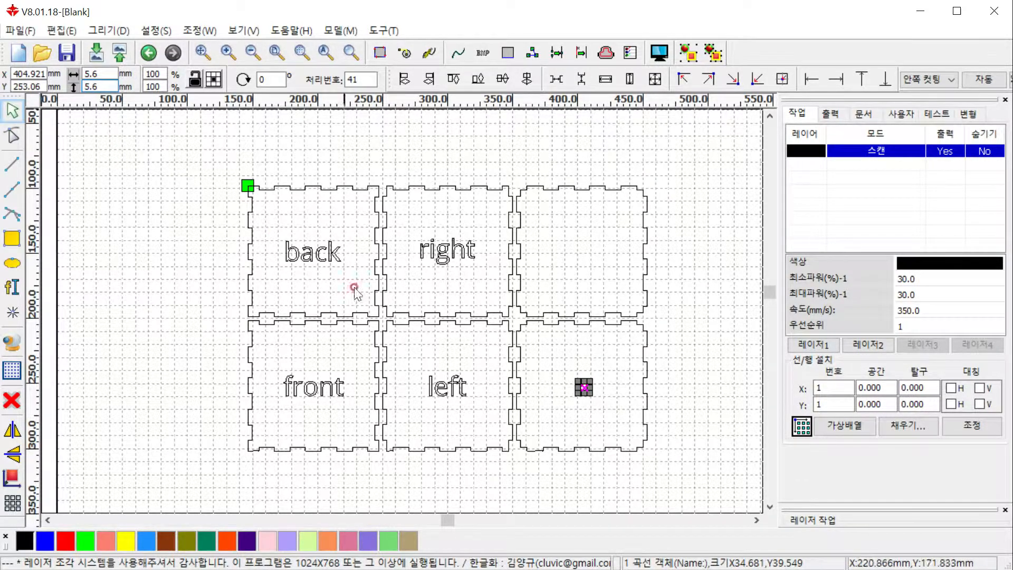
- Move the 5.6 mm circle up and left inside the top panel to about X 392, Y 246 mm, and keep it selected
scroll(621, 394, "up", 1)
scroll(617, 394, "up", 1)
scroll(614, 396, "down", 1)
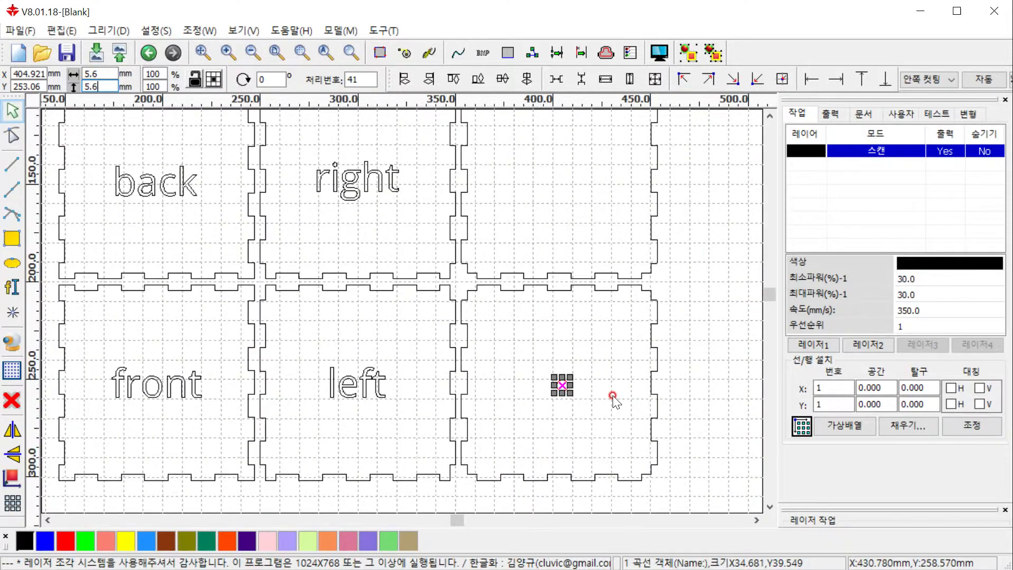
middle_click_drag(613, 398, 542, 331)
scroll(542, 330, "up", 1)
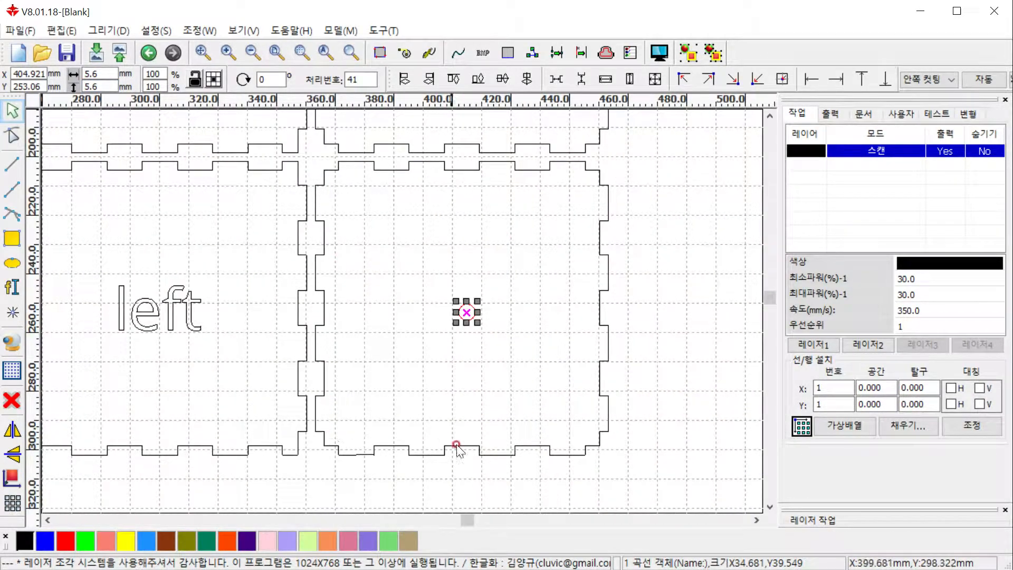
left_click(498, 273)
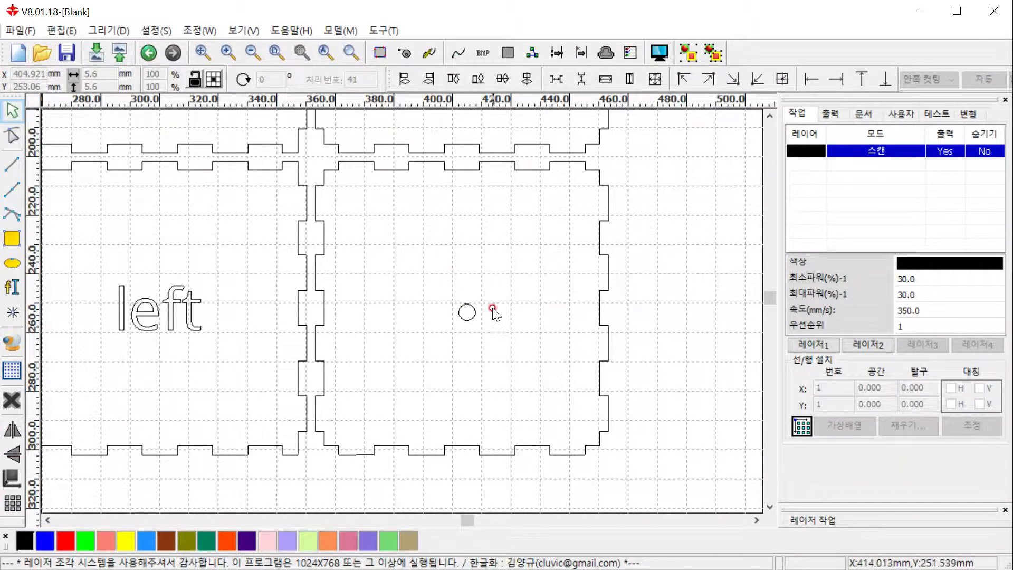
left_click(471, 316)
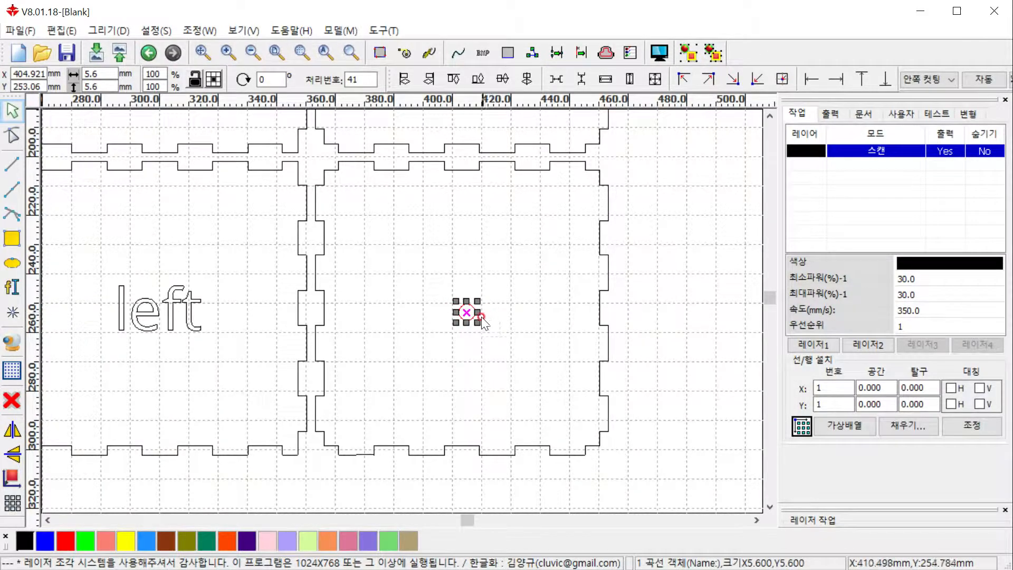
left_click_drag(467, 312, 428, 291)
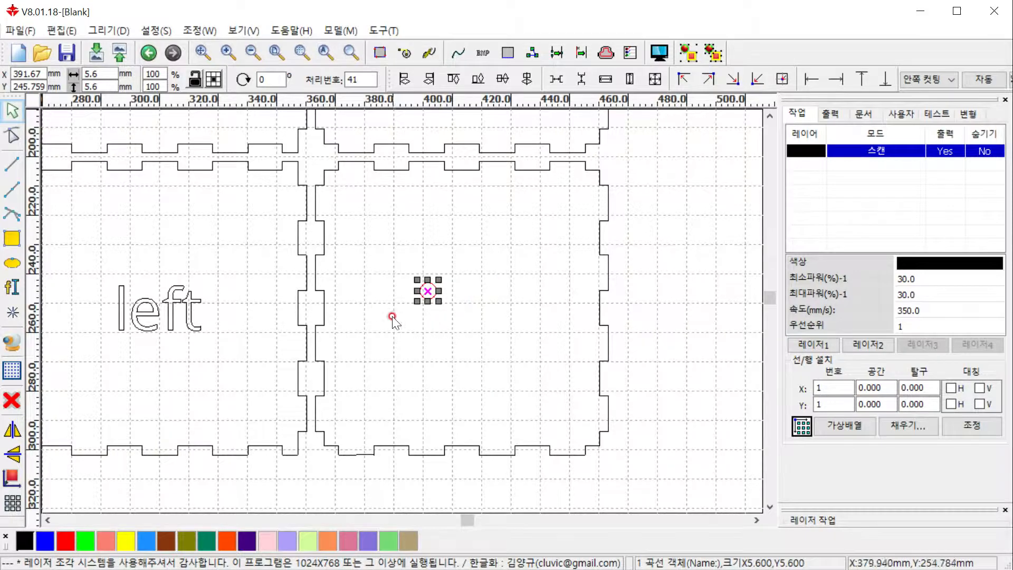
left_click(377, 238)
left_click(423, 288)
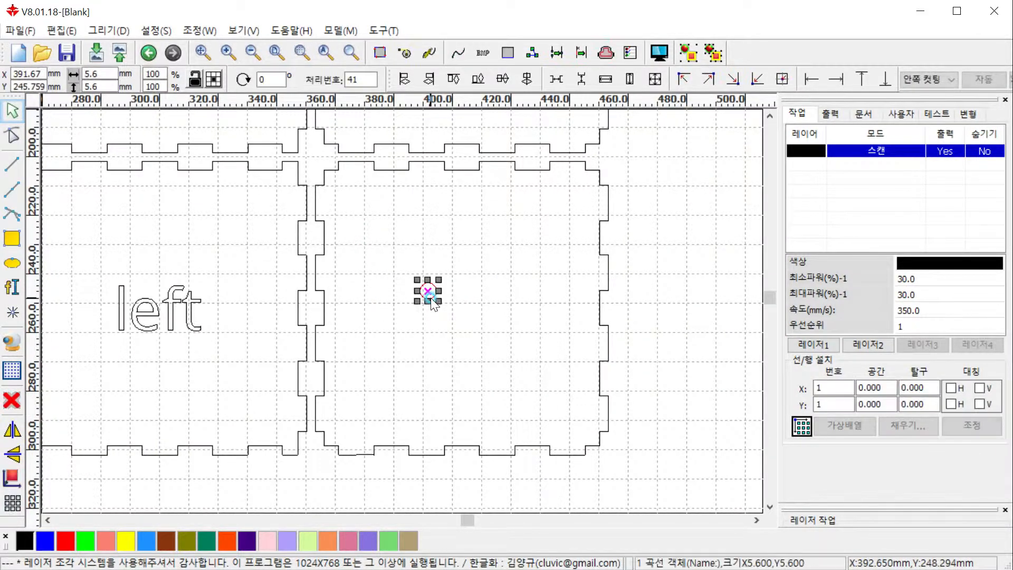
left_click(195, 296)
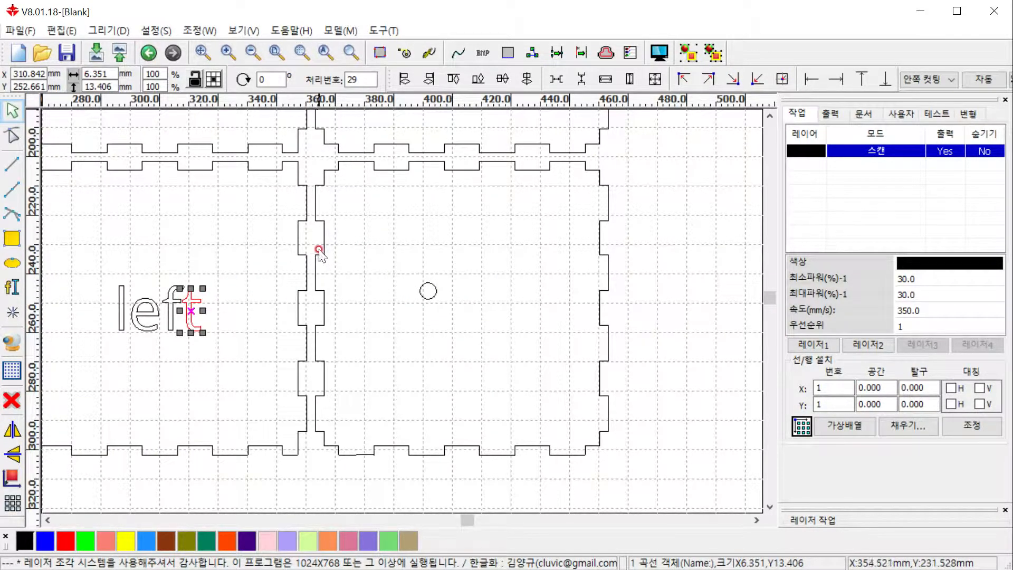
left_click(403, 274)
left_click(448, 267)
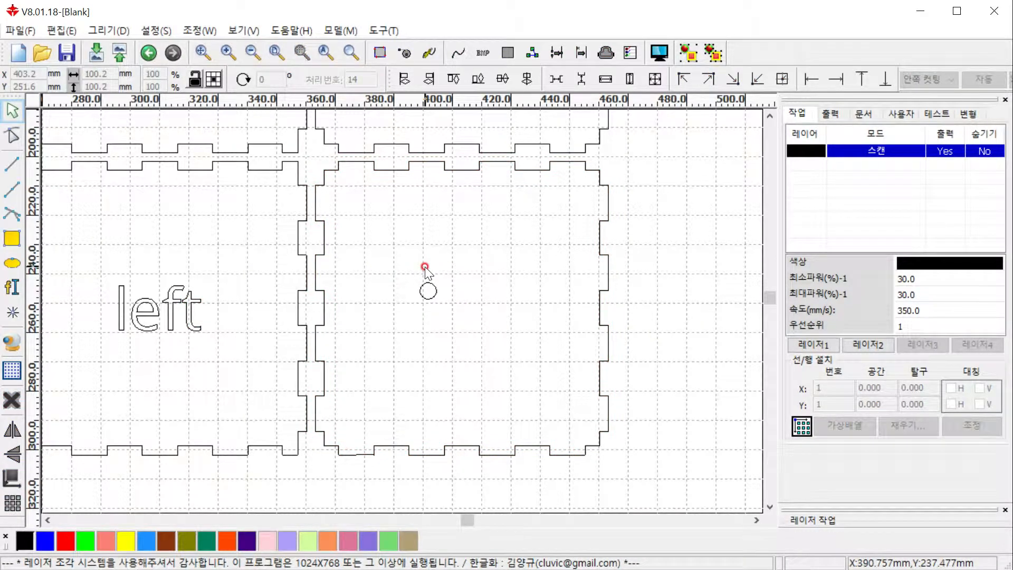
- Select the 5.6 mm circle together with the top panel's outline and center the circle horizontally and vertically on the panel
left_click(428, 289)
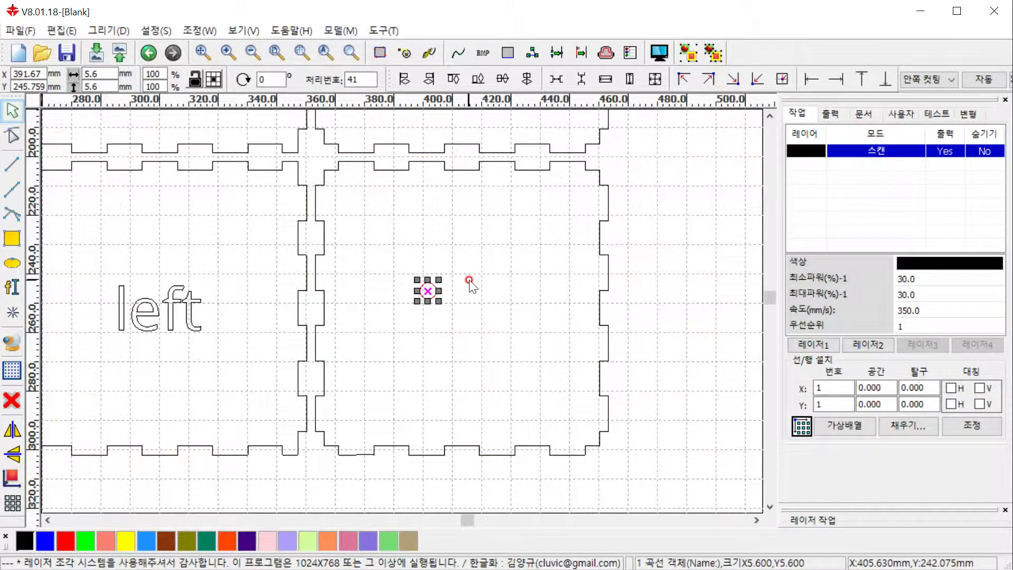
left_click(603, 289, "shift")
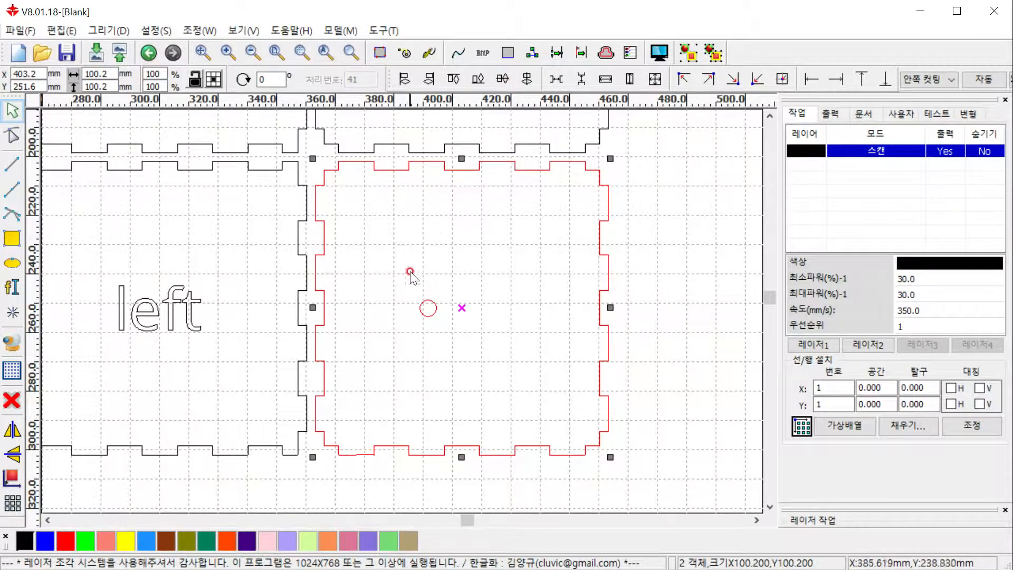
left_click(527, 79)
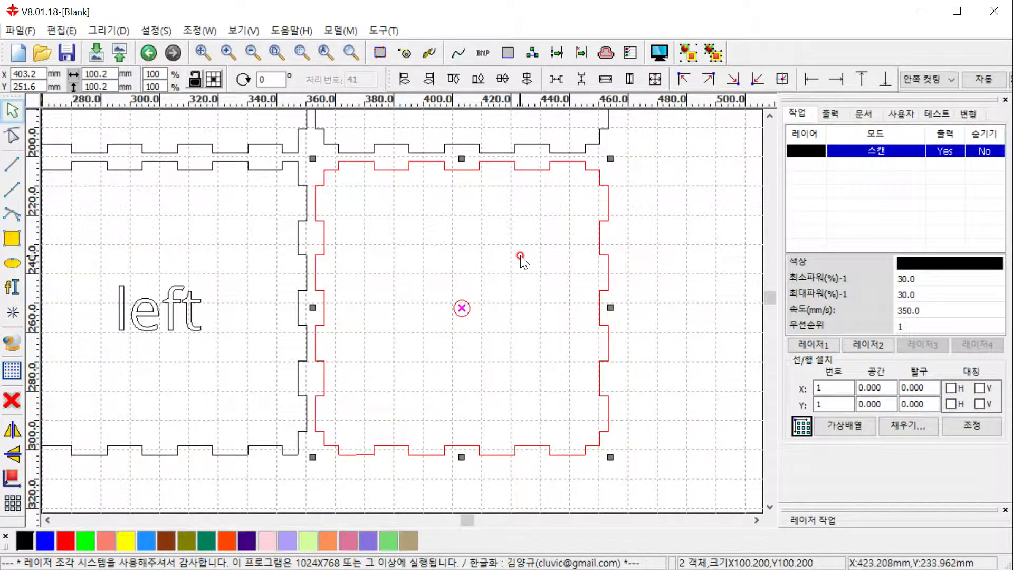
- Group the hole with its panel outline, shift the group slightly to about X 403.7, Y 251.3 mm, and ungroup it
left_click(685, 55)
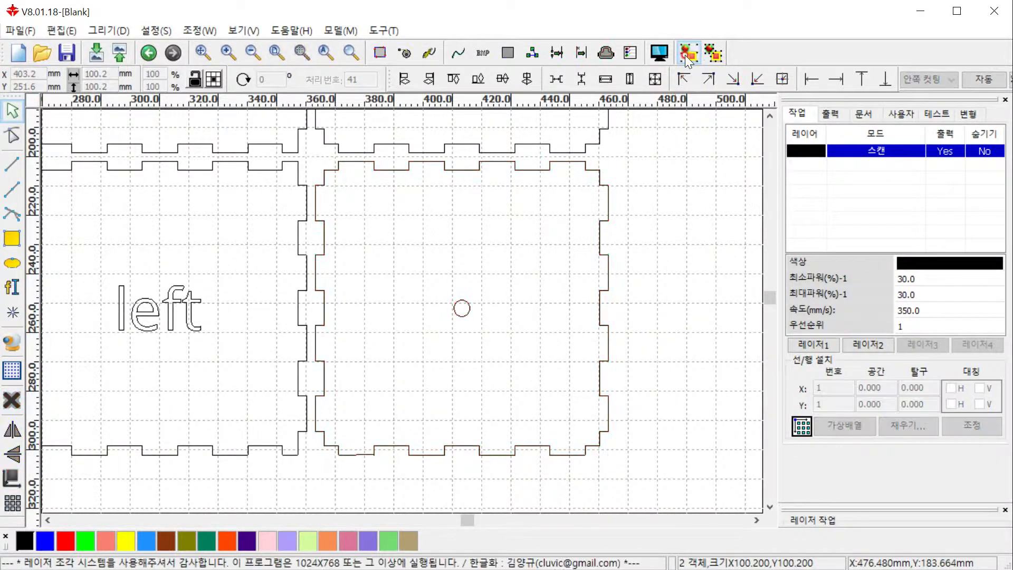
left_click(606, 260)
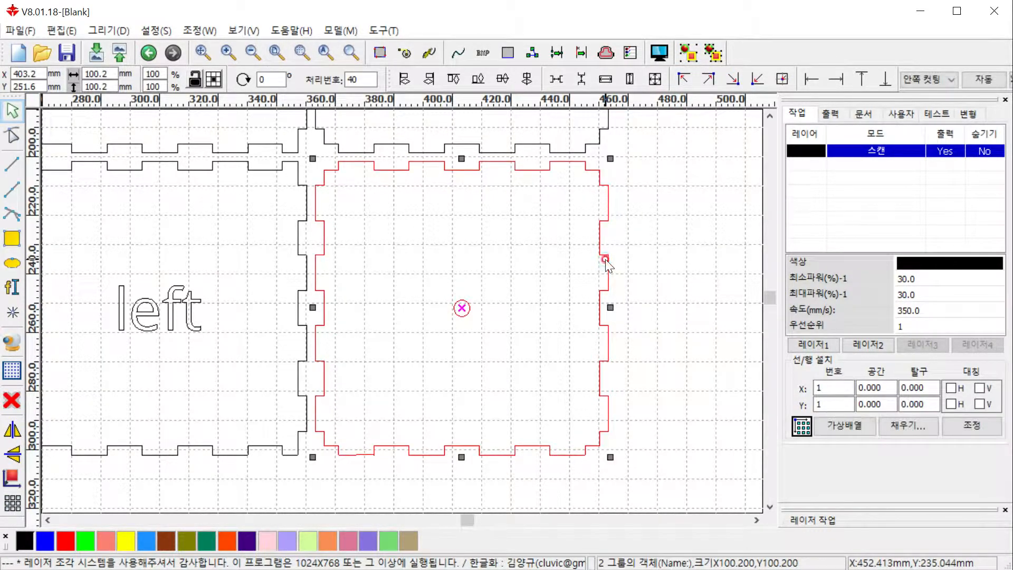
mouse_move(462, 308)
left_mouse_down()
mouse_move(536, 324)
mouse_move(464, 307)
left_mouse_up()
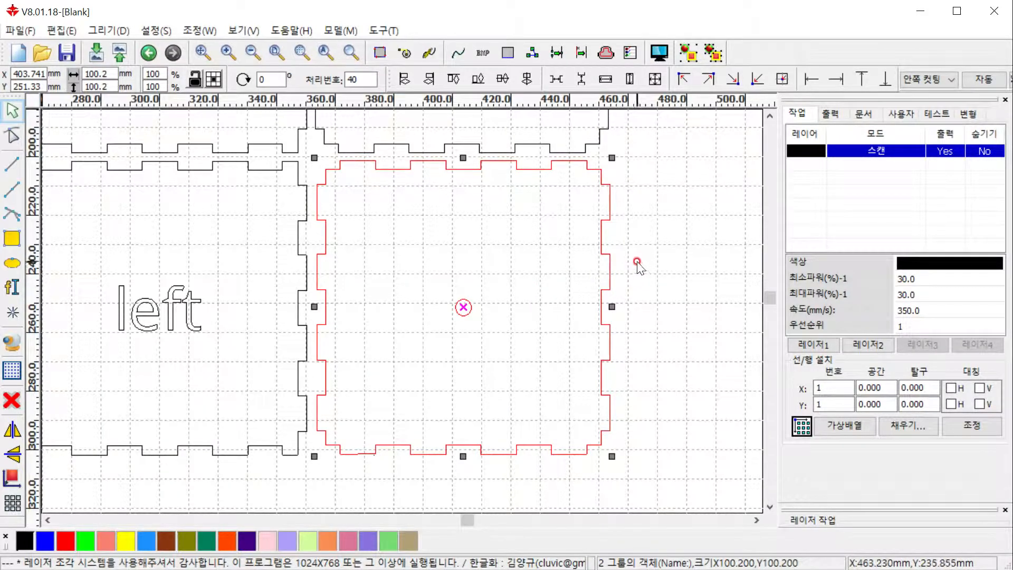
left_click(719, 55)
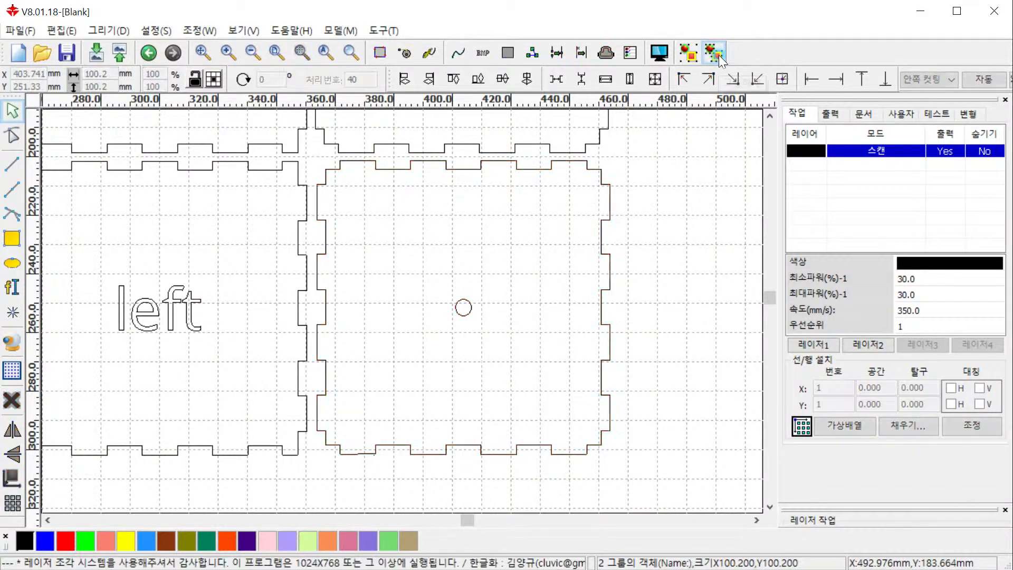
left_click(464, 307)
left_click_drag(656, 475, 303, 135)
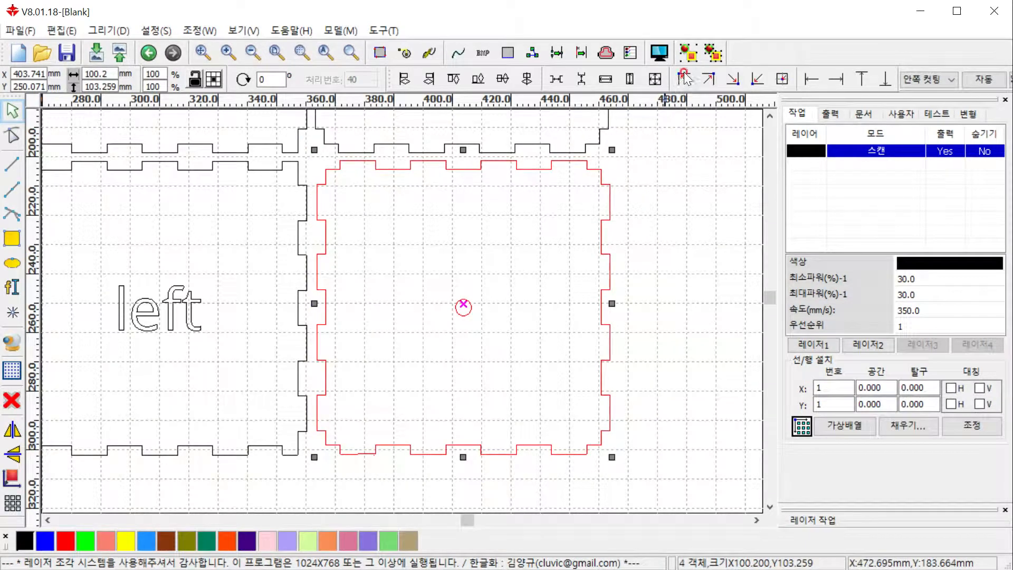
left_click(674, 233)
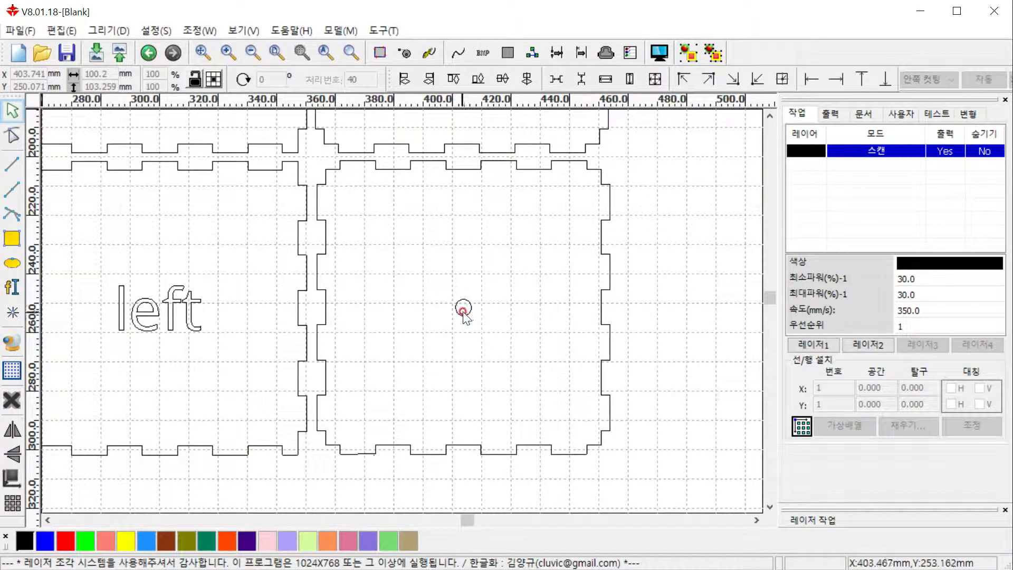
left_click_drag(669, 472, 303, 149)
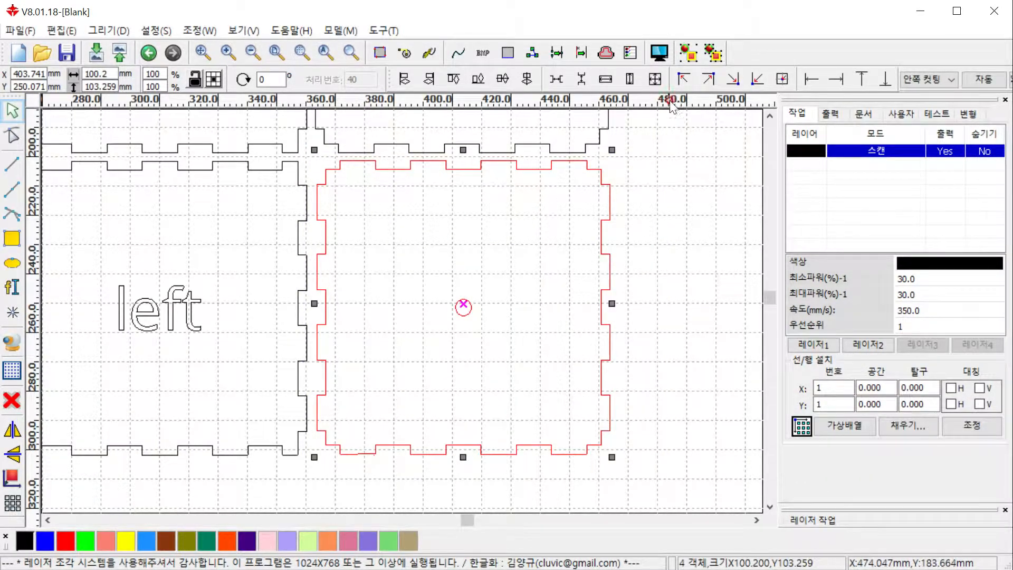
left_click(609, 132)
- Delete the whole "right" label from the panel in the middle of the upper row
scroll(468, 242, "down", 3)
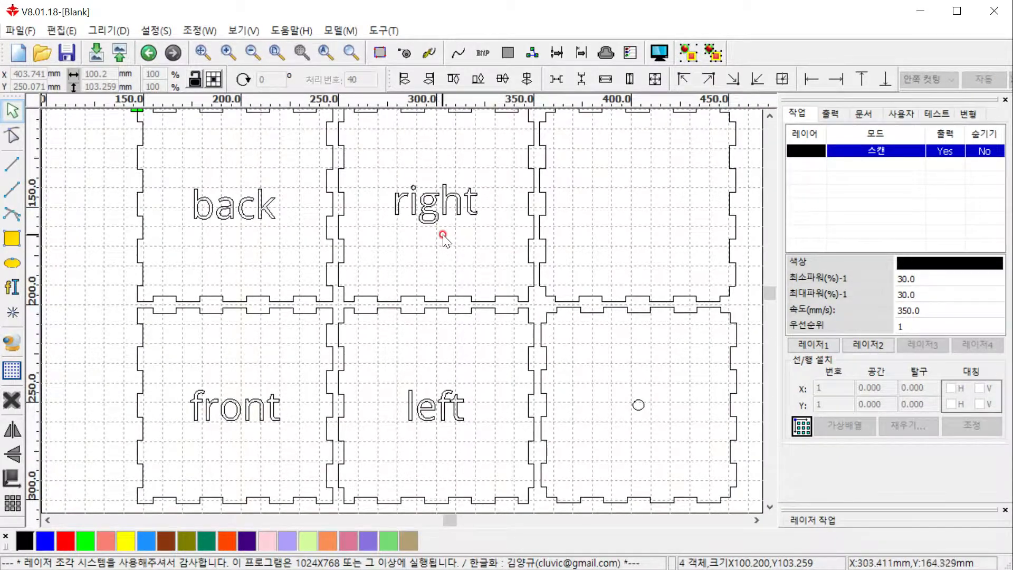
middle_click_drag(443, 238, 445, 263)
left_click_drag(409, 211, 489, 268)
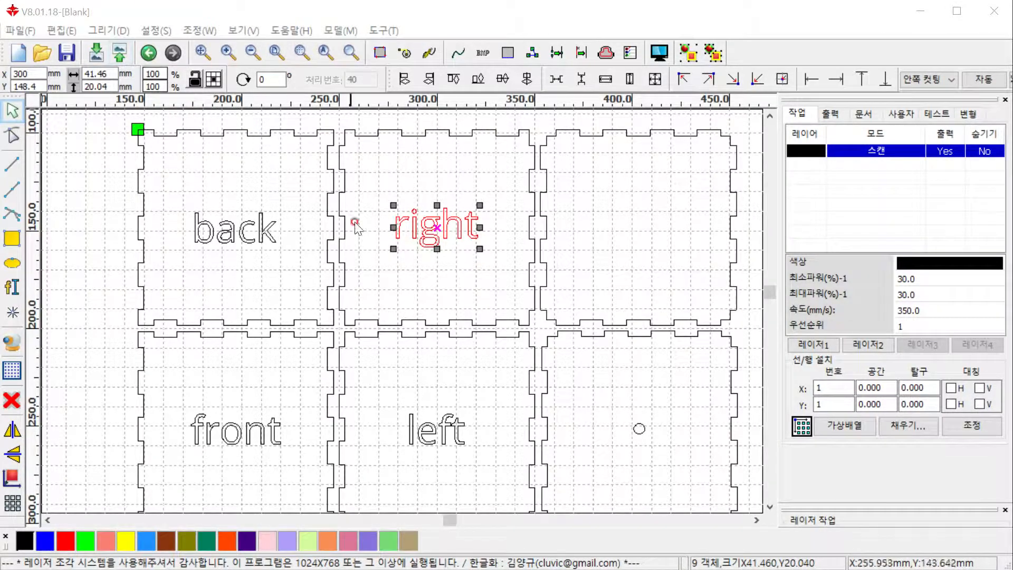
left_click(412, 216)
left_click_drag(389, 185, 482, 255)
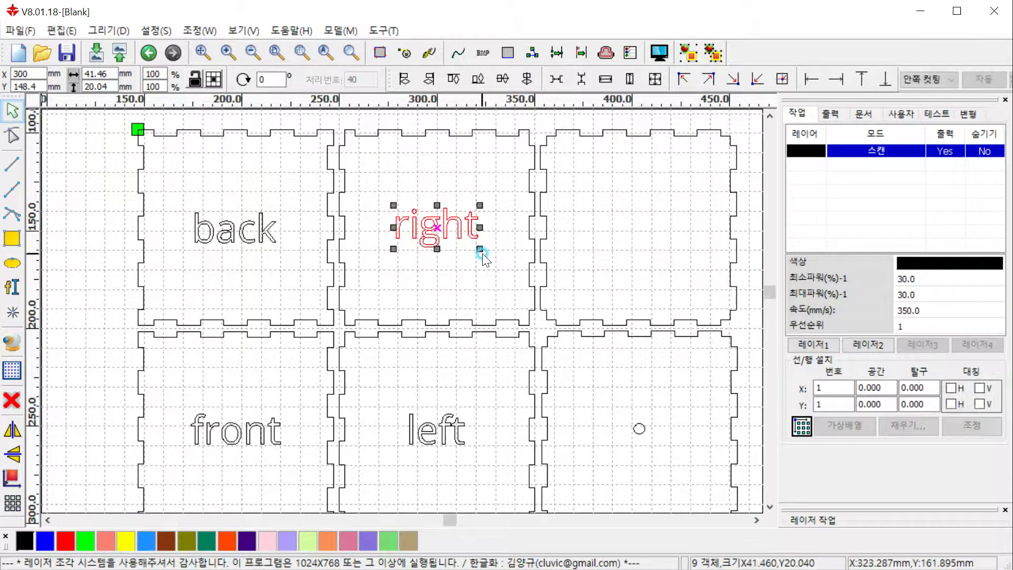
key("Delete")
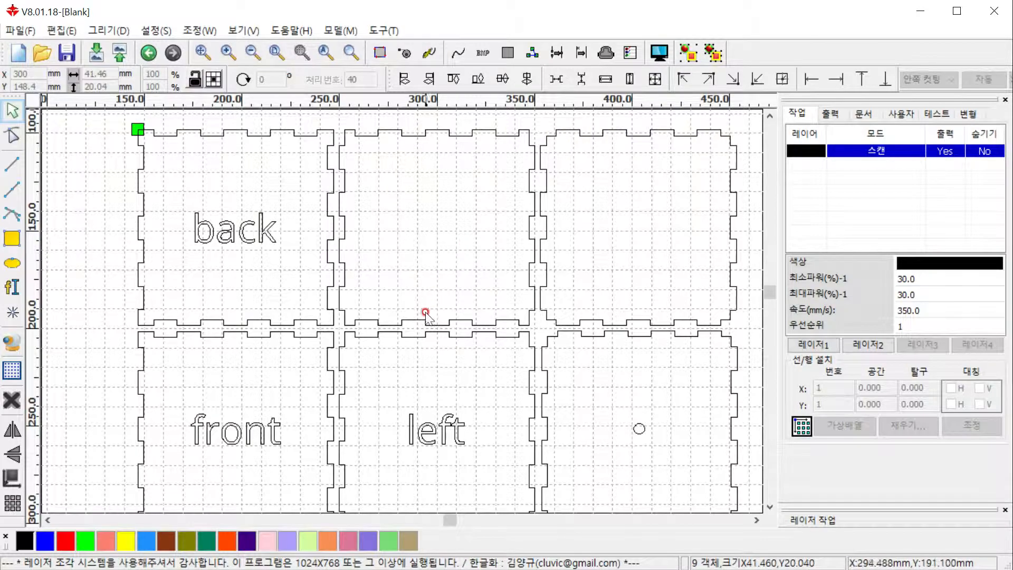
- Delete the left panel together with its "left" label
scroll(403, 368, "down", 2)
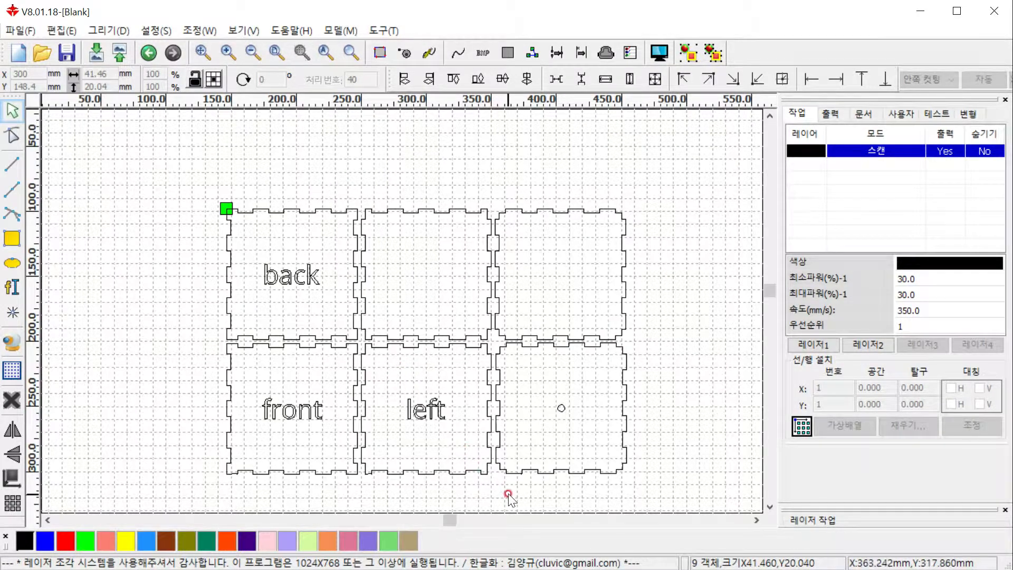
left_click_drag(508, 493, 355, 339)
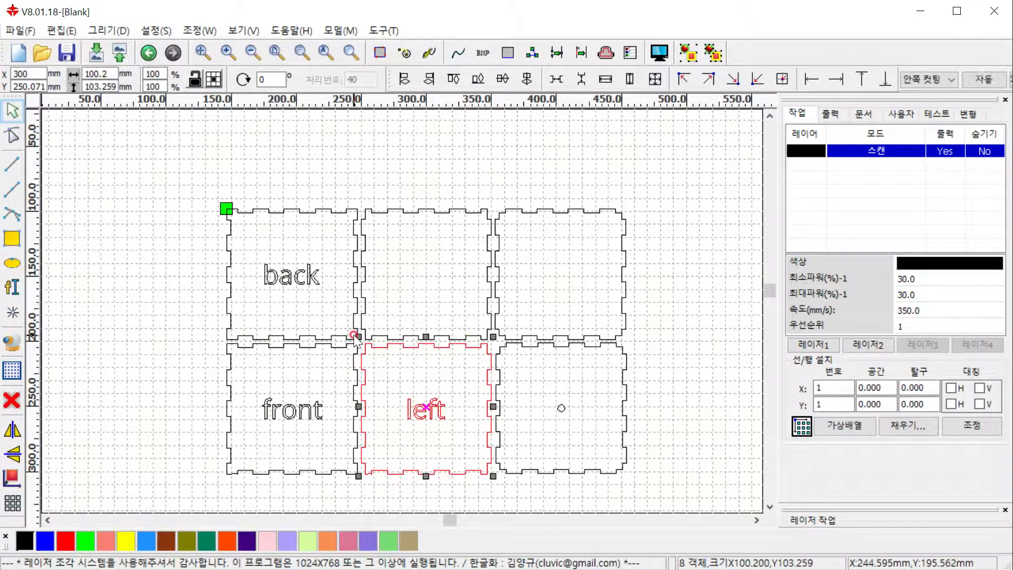
key("Delete")
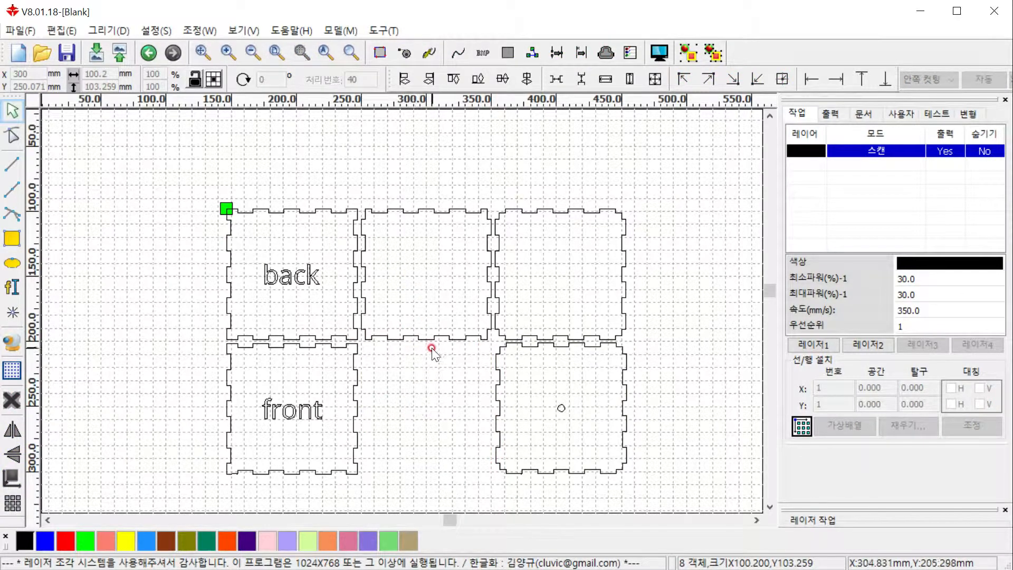
- Draw an ellipse near the middle of the unlabeled right panel and set its width and height both to 5.6 mm
scroll(436, 259, "up", 1)
scroll(435, 264, "up", 1)
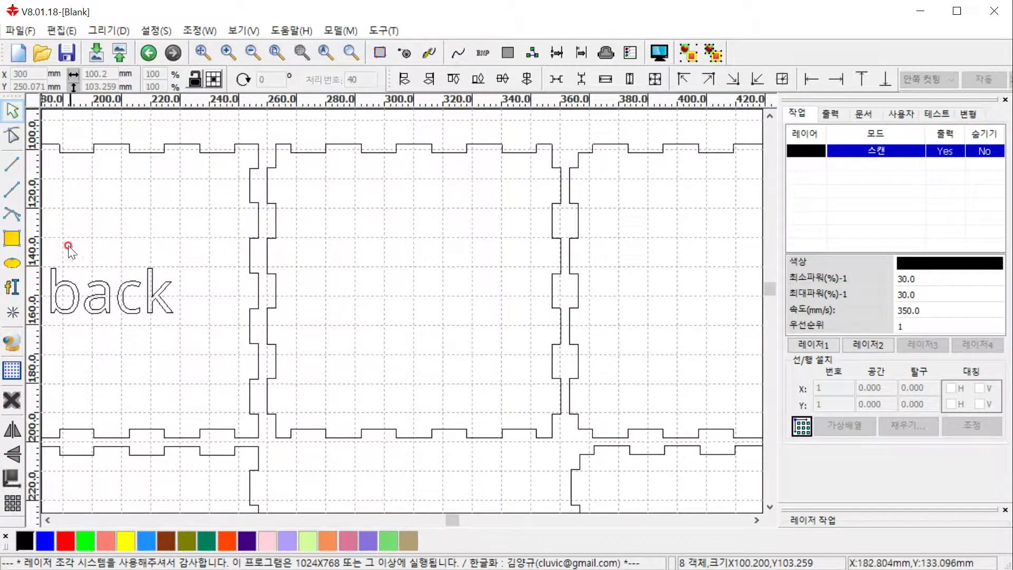
left_click(12, 262)
left_click_drag(395, 259, 453, 308)
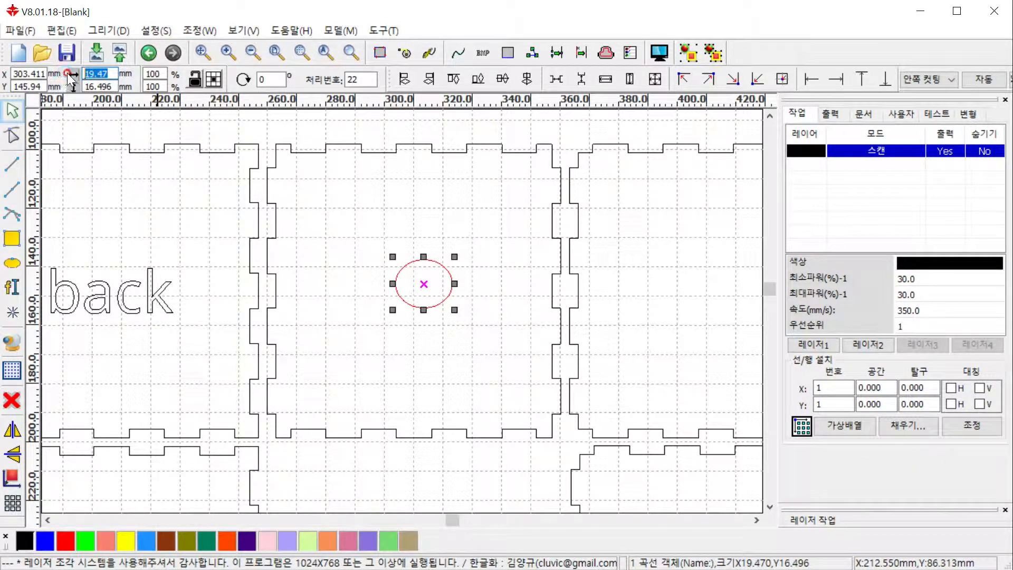
key("Tab")
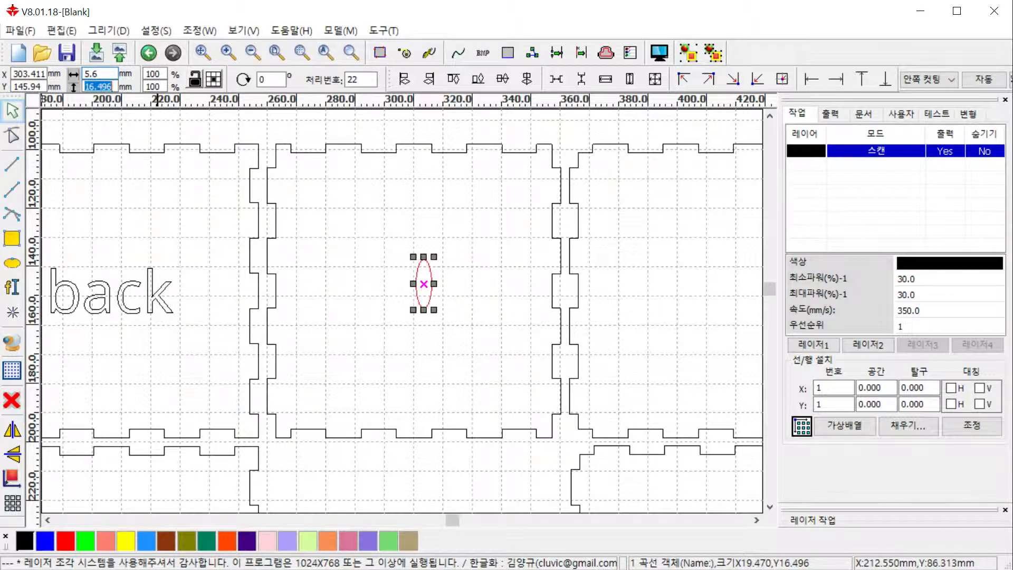
key("Return")
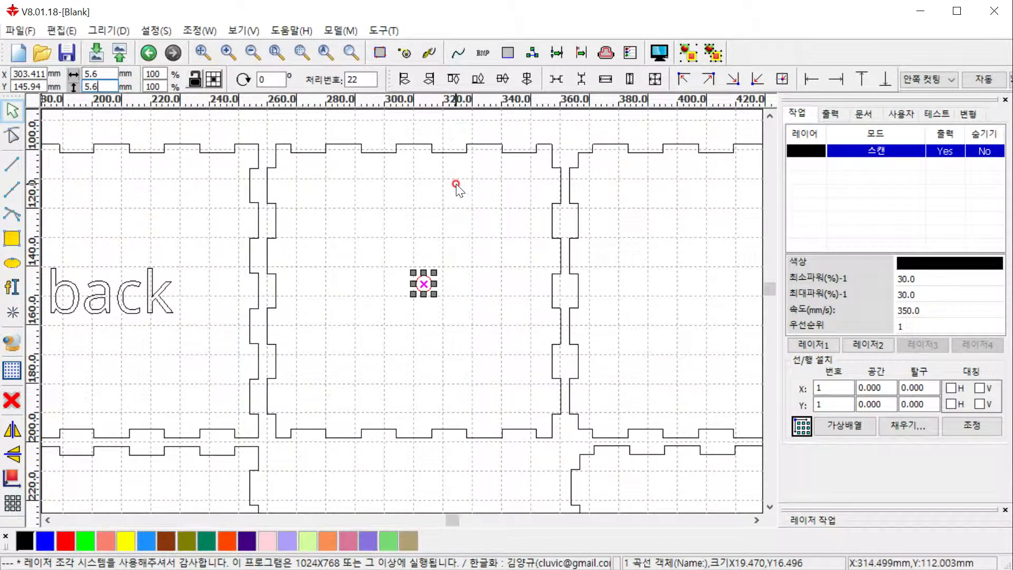
- Center the new 5.6 mm circle horizontally and vertically on the right panel's outline, and clear the selection
left_click(457, 153, "shift")
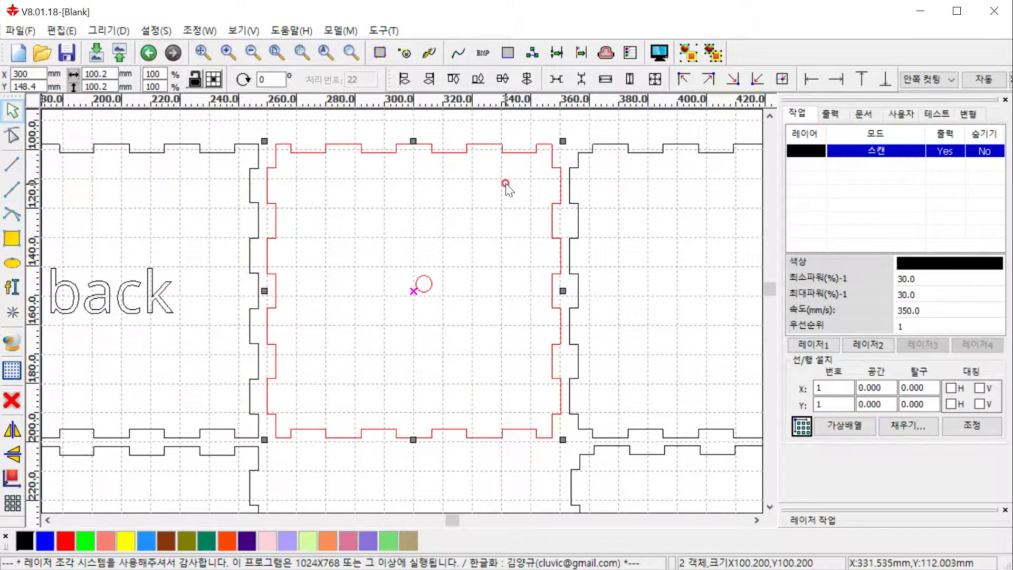
left_click(503, 80)
left_click(525, 81)
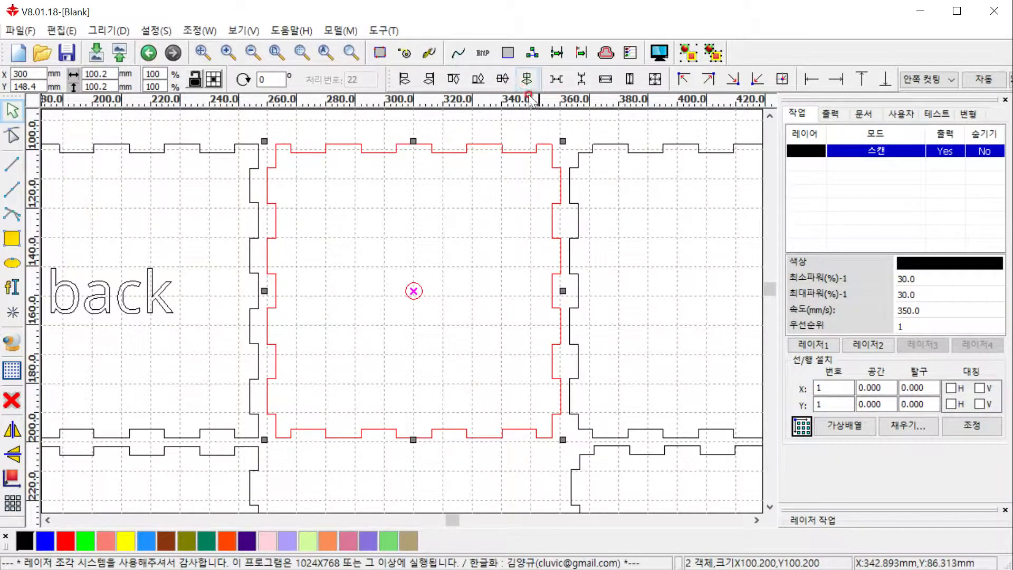
left_click(483, 216)
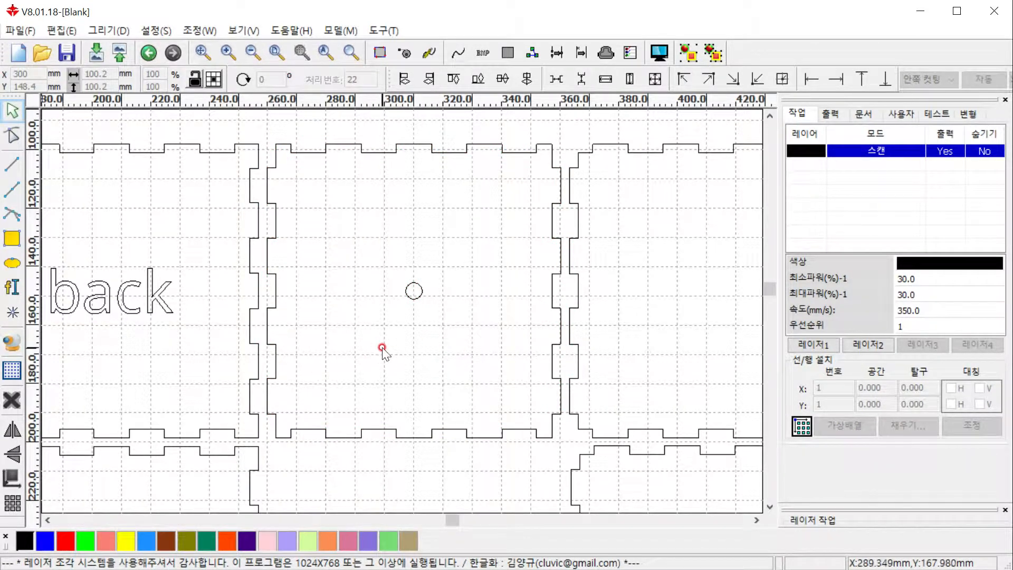
- Add the text "연제Maker" below the right panel's hole, in the 경기천년제목V Bold font with a height of 10 mm
left_click(12, 287)
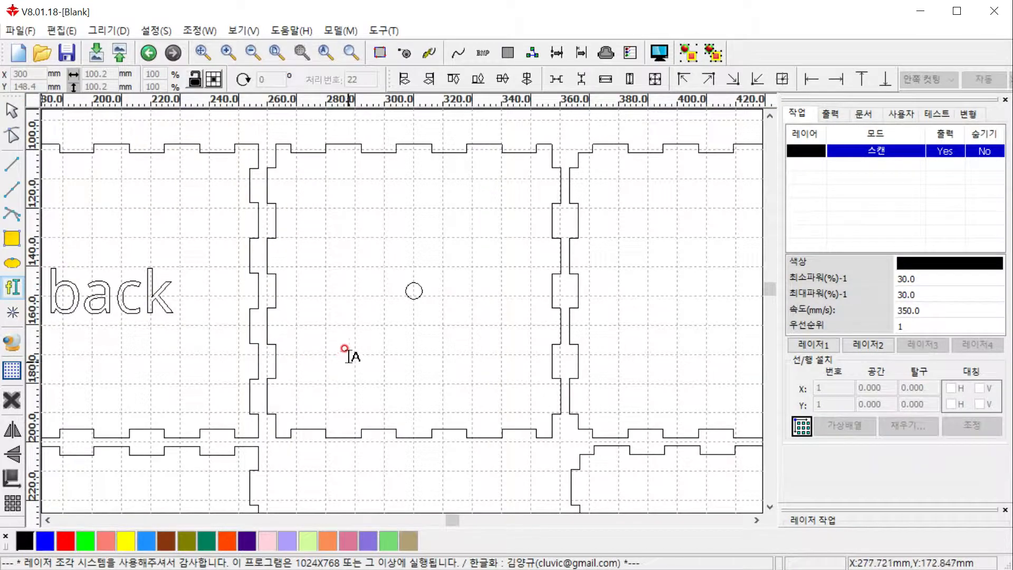
left_click(348, 352)
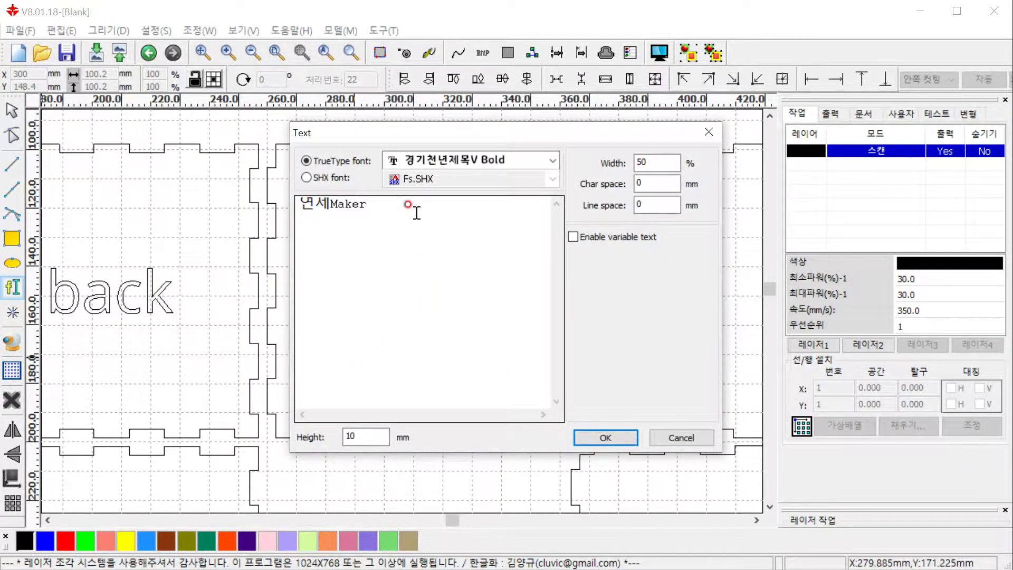
left_click(416, 211)
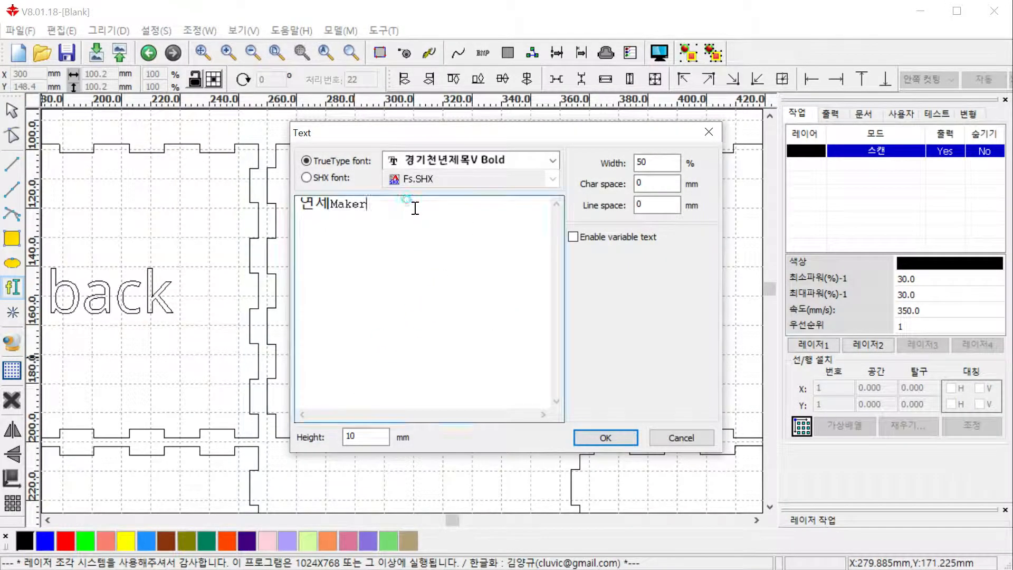
left_click(551, 161)
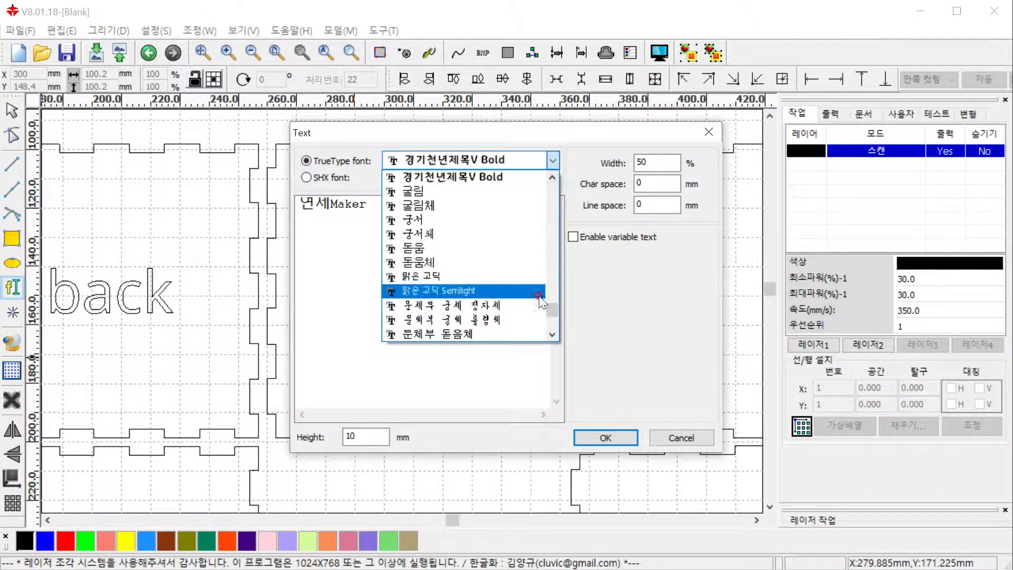
left_click(521, 177)
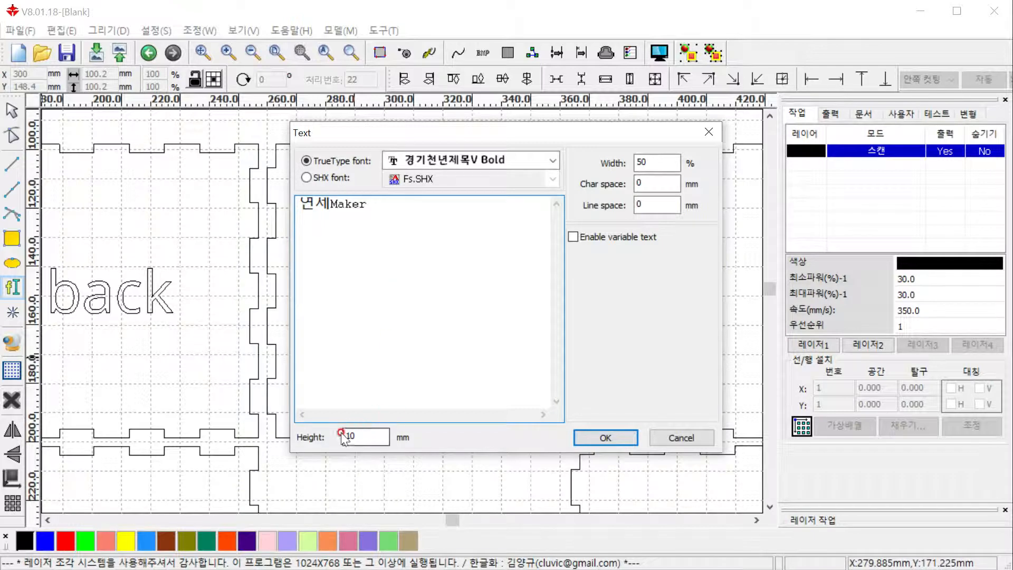
left_click(605, 438)
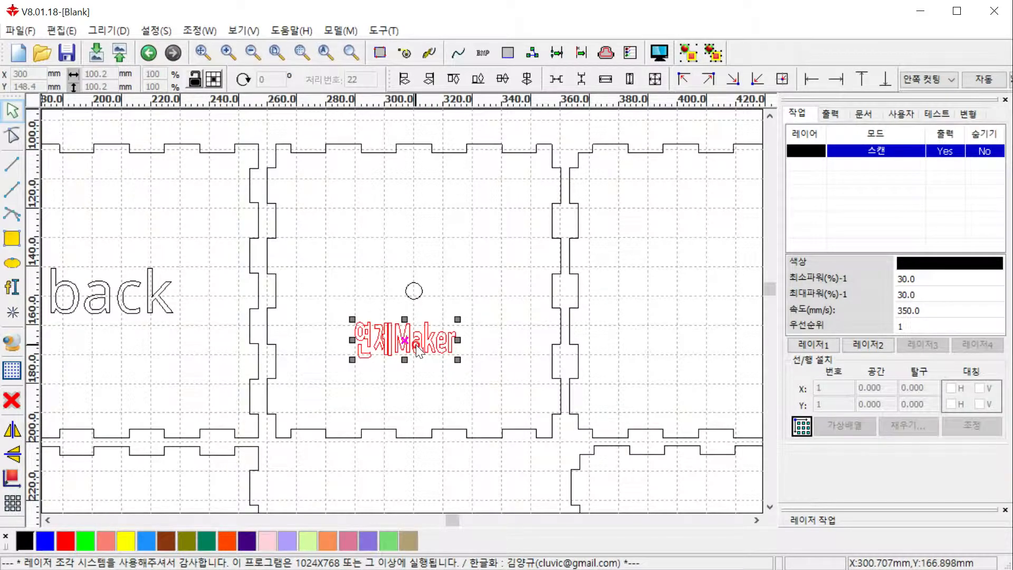
- Move the "연제Maker" text down to about Y 175.7 mm and center it horizontally on the right panel
left_click_drag(412, 346, 394, 371)
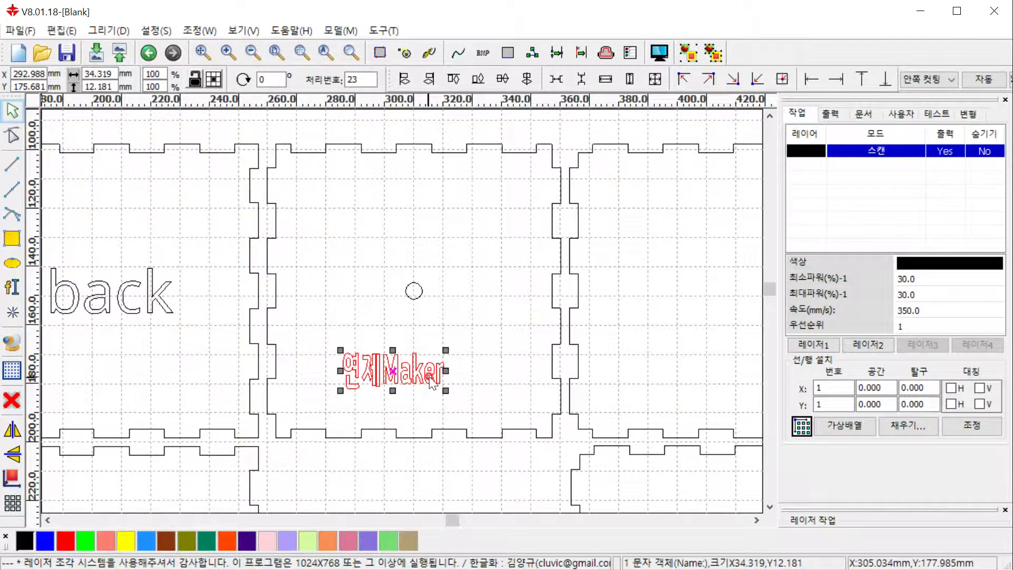
left_click(552, 304)
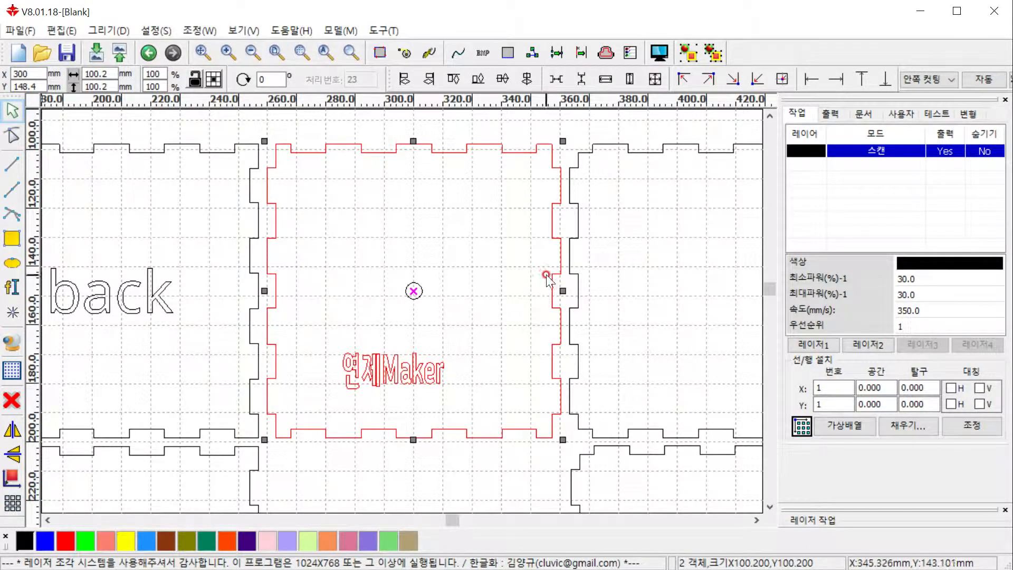
left_click(524, 80)
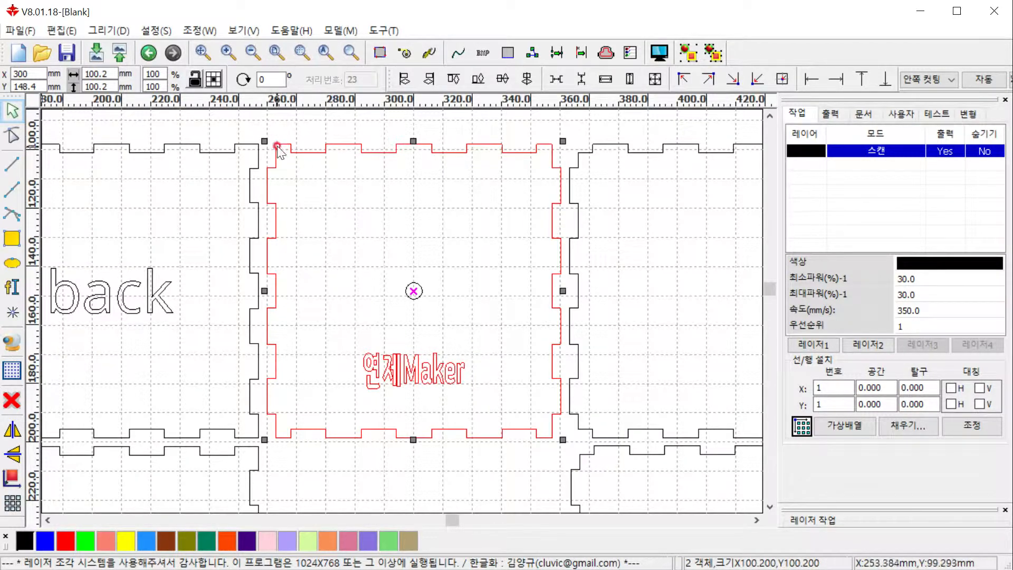
- Group the right panel's outline, center hole and "연제Maker" text into one object
left_click_drag(251, 123, 578, 464)
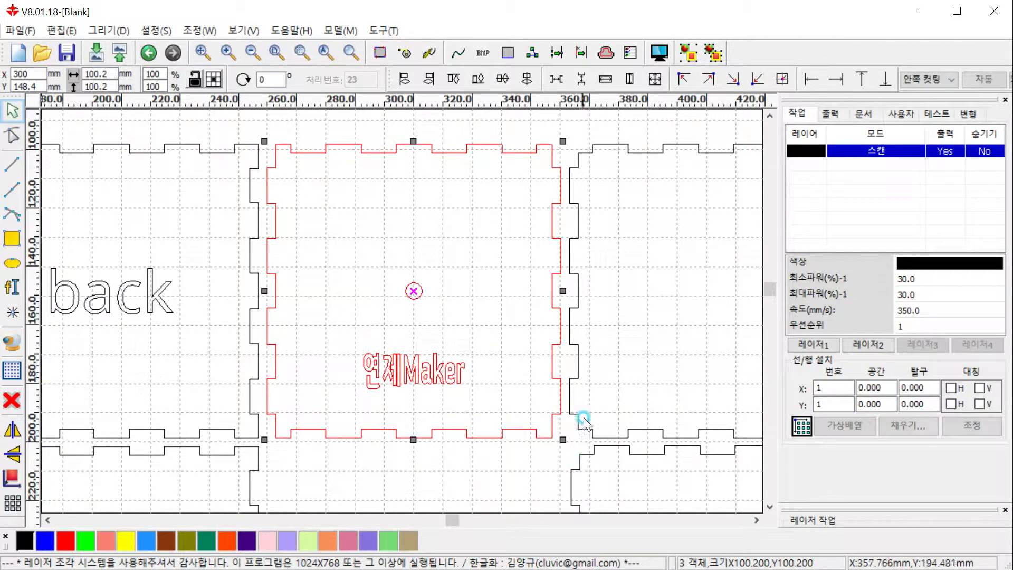
left_click(685, 52)
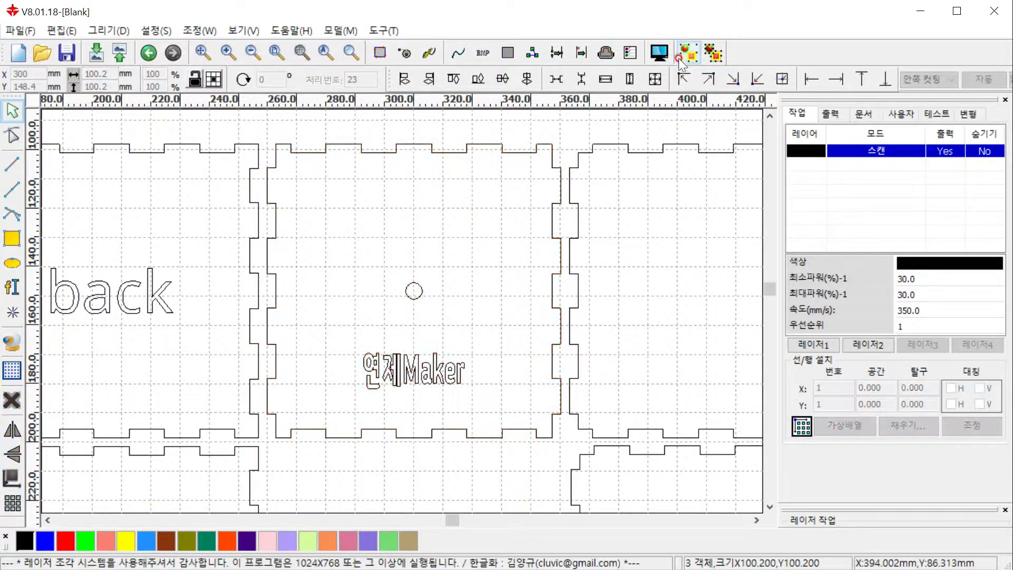
left_click(442, 368)
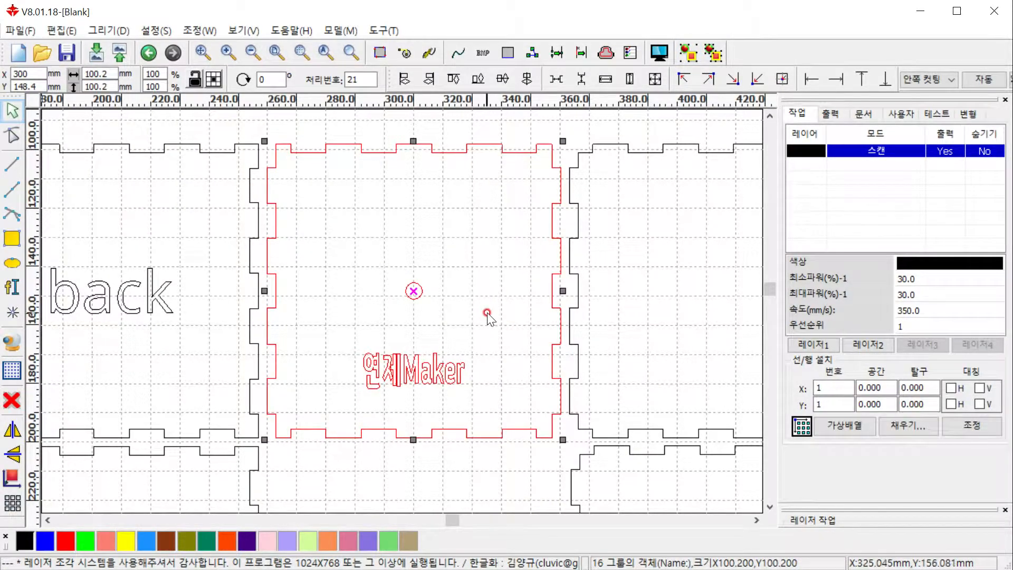
- Copy the grouped "연제Maker" panel and paste a duplicate of it into the drawing
scroll(486, 313, "down", 1)
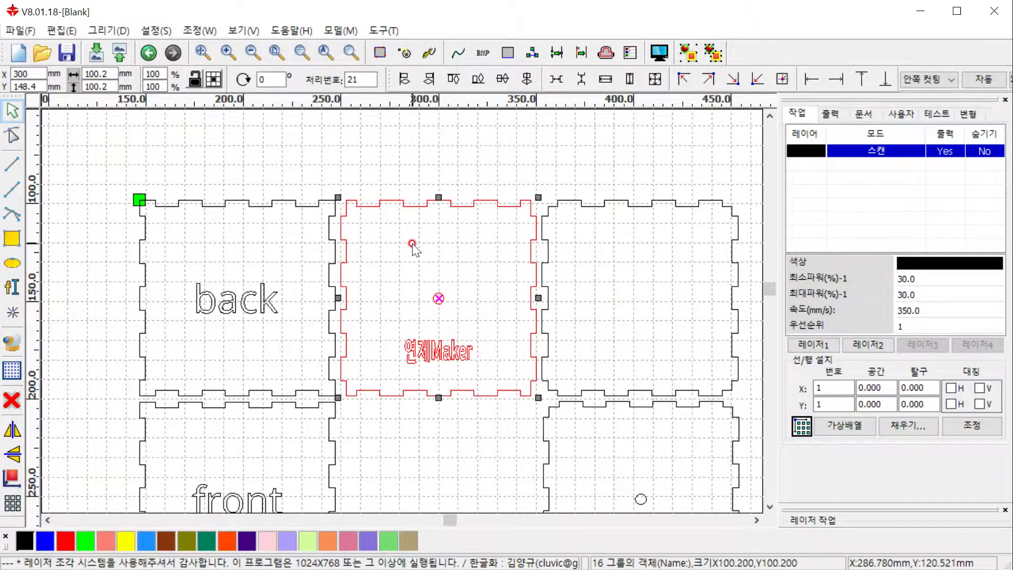
left_click(29, 31)
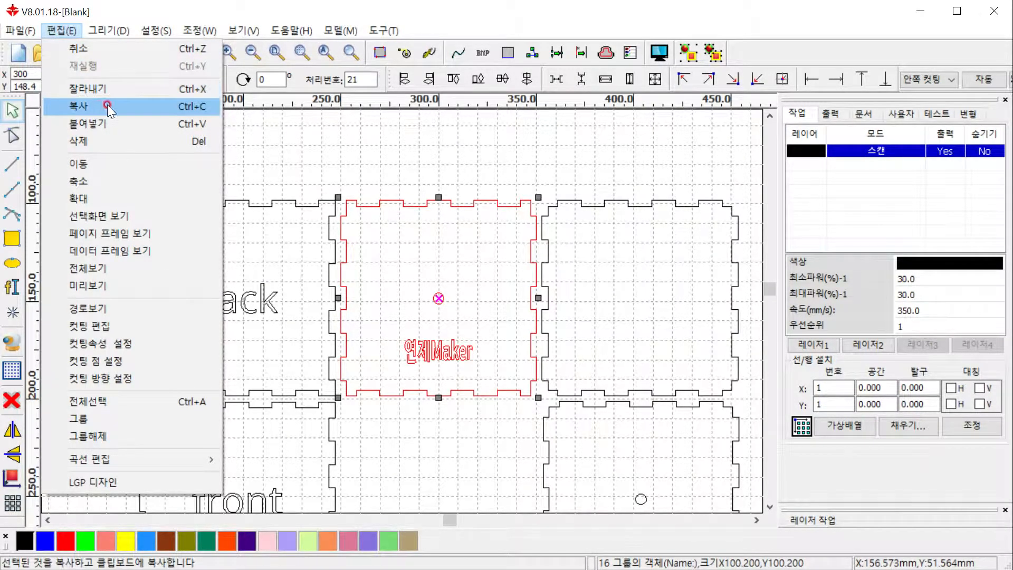
left_click(173, 106)
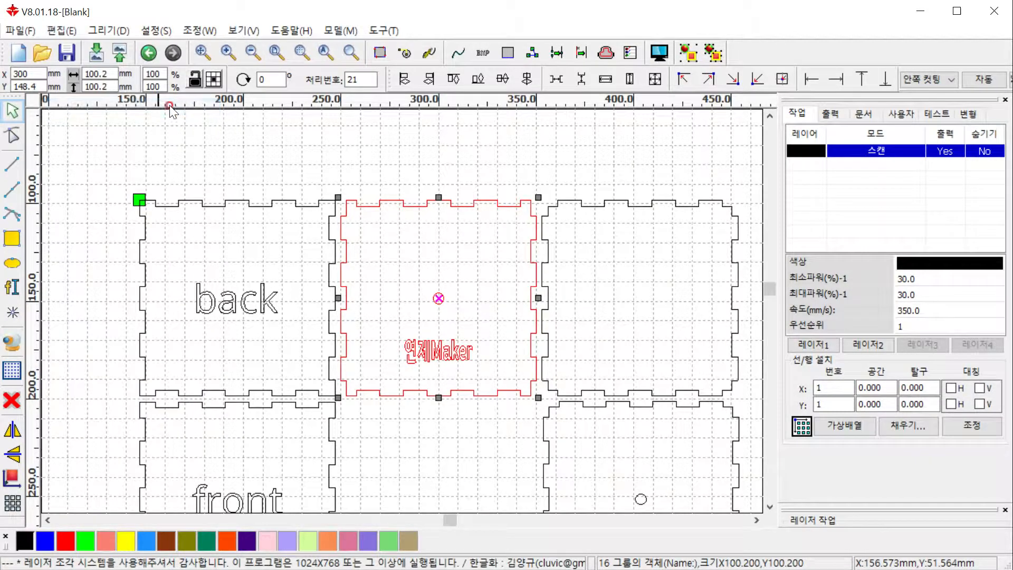
left_click(71, 30)
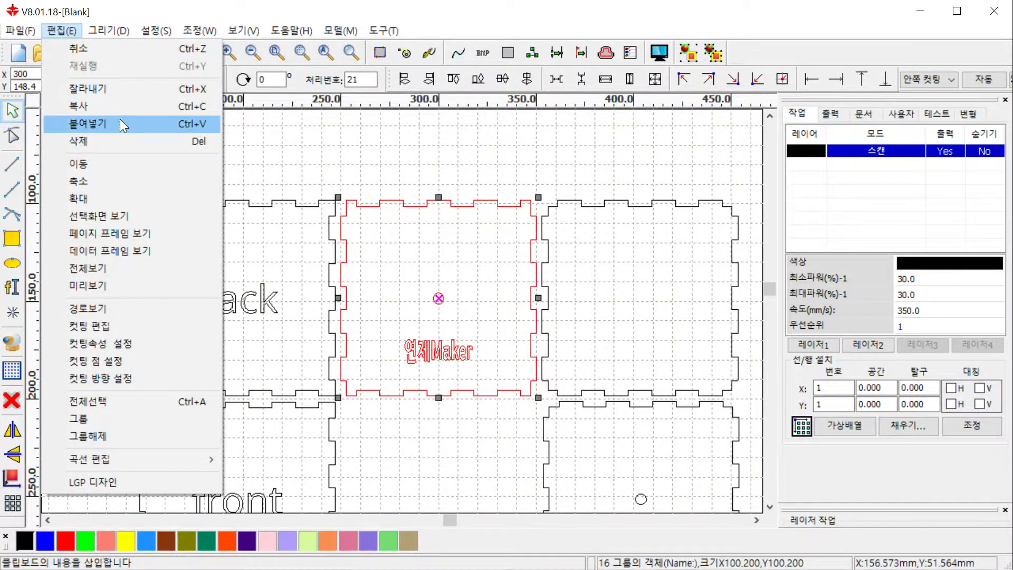
left_click(138, 129)
left_click(113, 212)
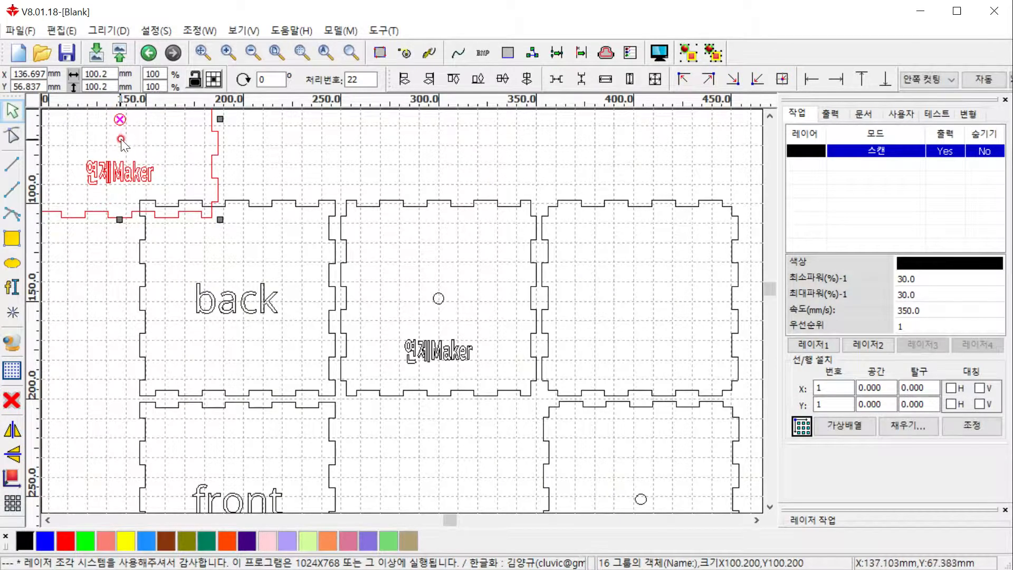
- Move the pasted panel into the empty space beside the front panel, at about X 300.4, Y 251.1 mm
left_click_drag(120, 119, 447, 404)
scroll(446, 402, "down", 1)
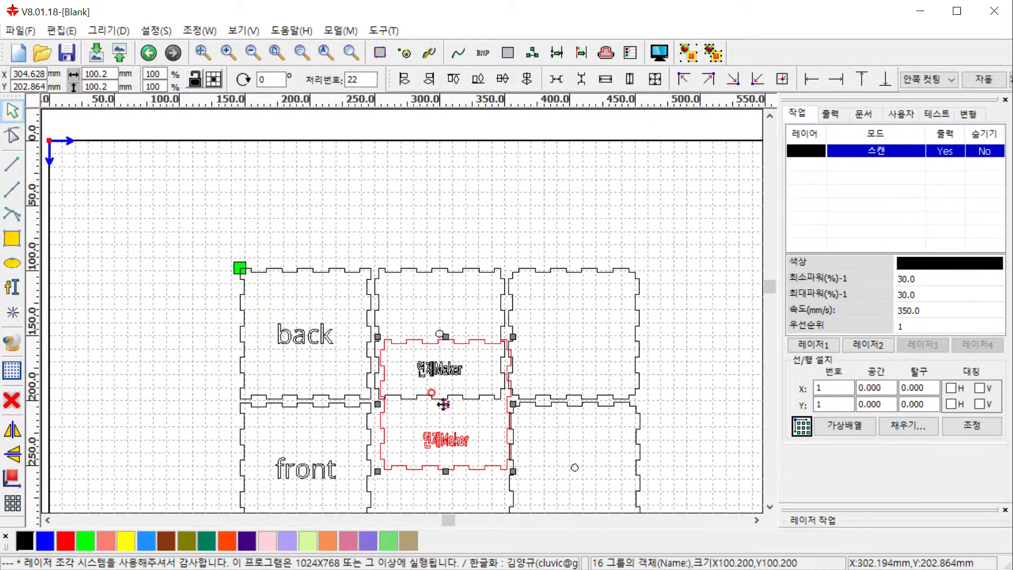
middle_click_drag(447, 383, 422, 260)
left_click_drag(419, 280, 412, 343)
scroll(416, 342, "up", 1)
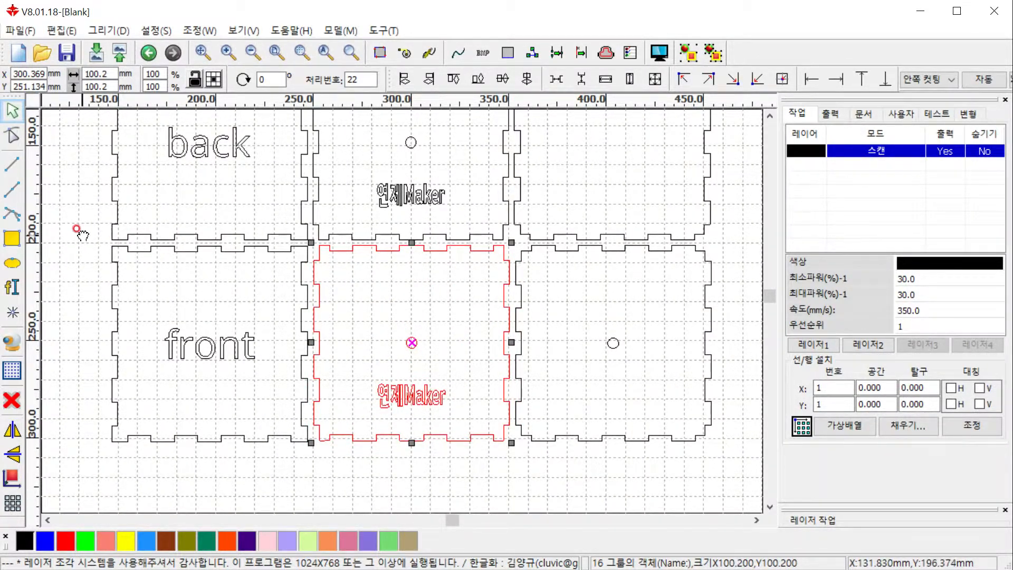
- Delete the whole front panel with its label, and remove the "back" label from the back panel
middle_click_drag(83, 235, 169, 267)
left_click_drag(186, 267, 431, 498)
key("Delete")
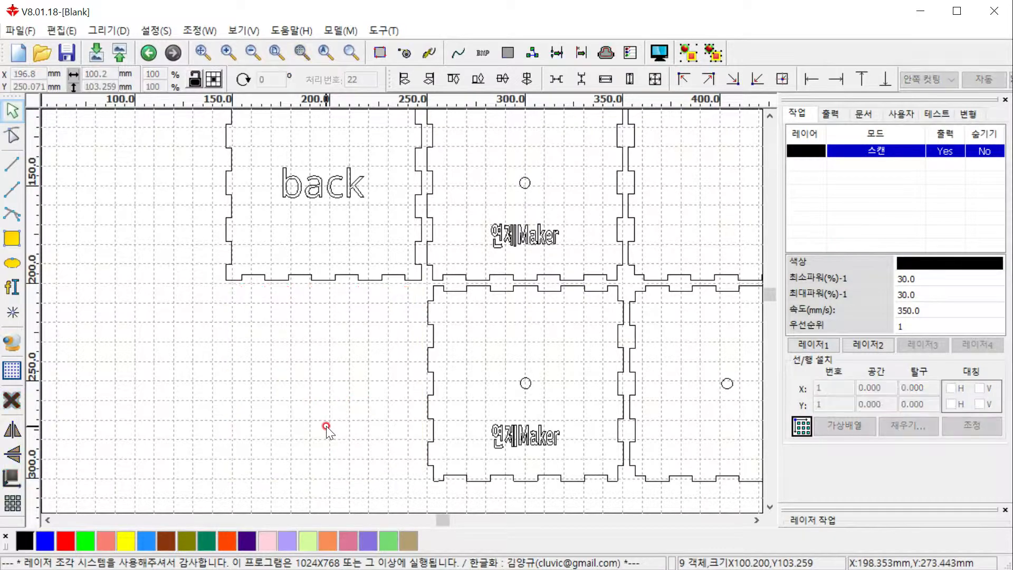
middle_click_drag(339, 335, 351, 404)
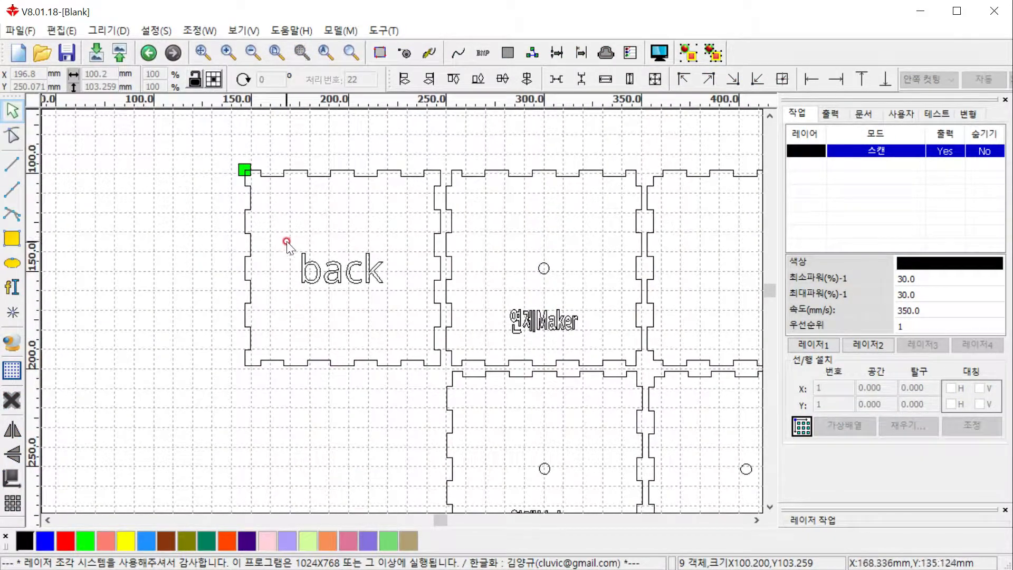
left_click_drag(288, 234, 404, 315)
key("Delete")
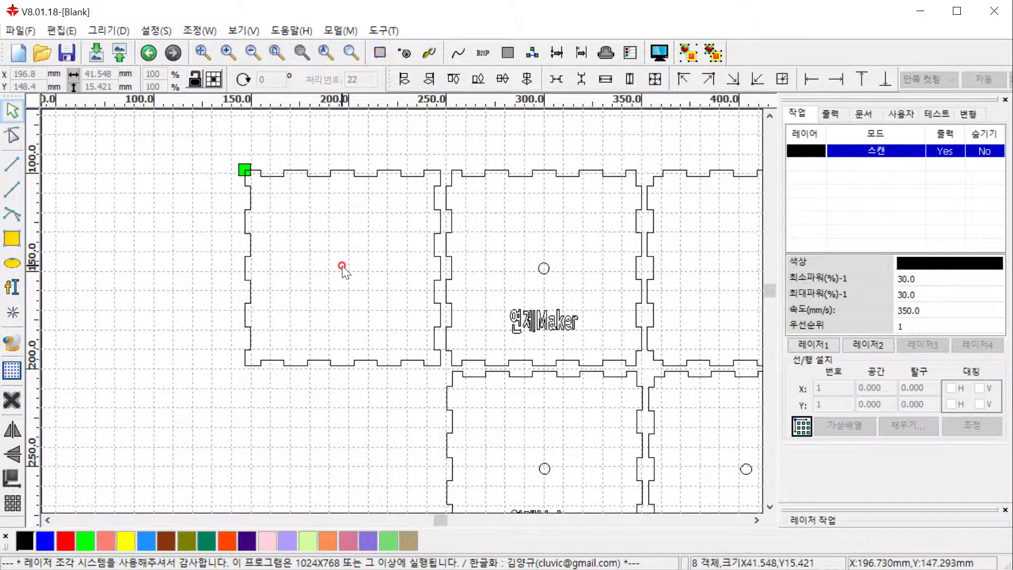
- Draw a rectangle inside the unlabeled back panel and set both its width and height to 75 mm
left_click(12, 238)
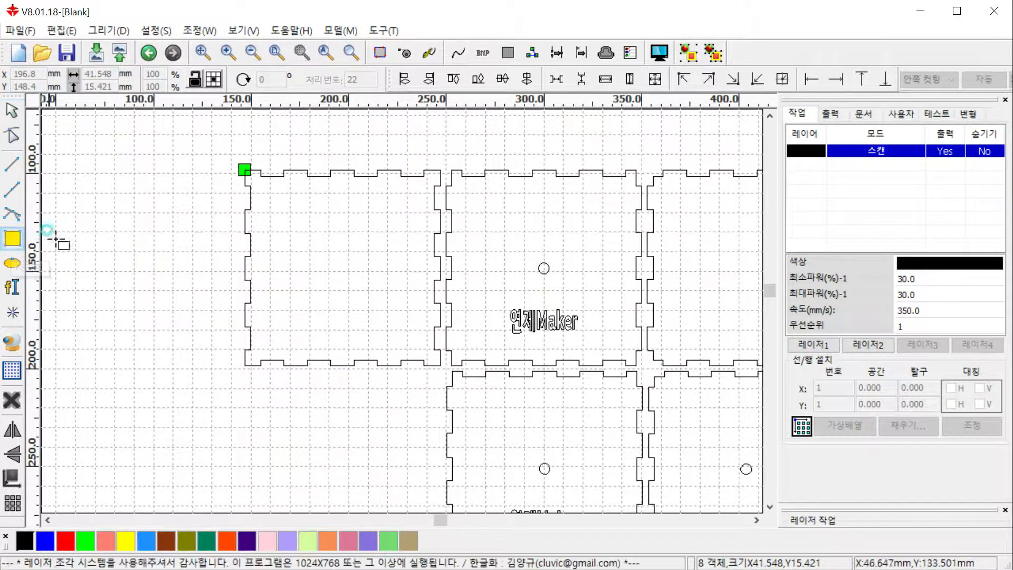
left_click_drag(269, 195, 414, 340)
left_click(401, 340)
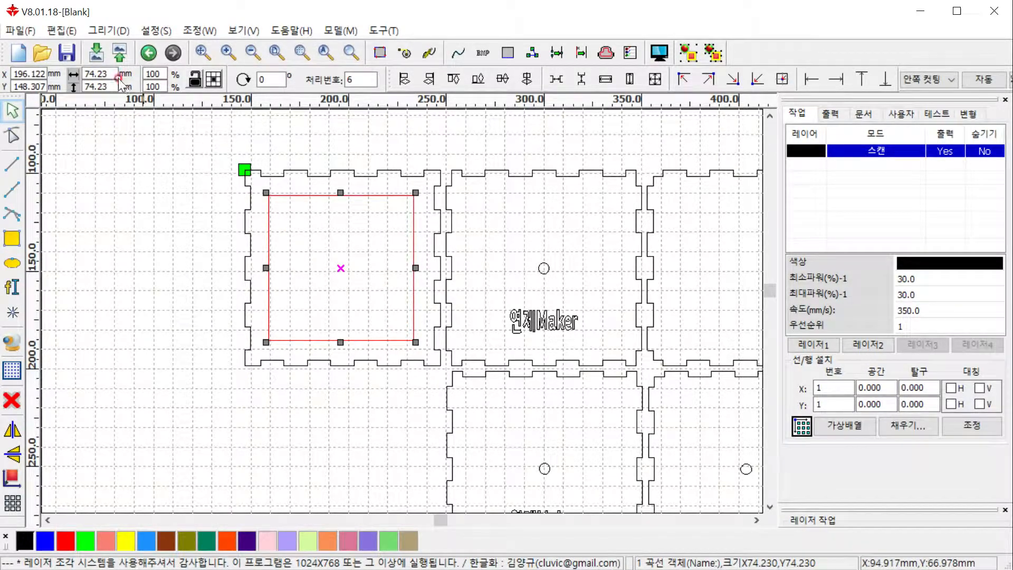
left_click_drag(117, 74, 60, 74)
type("75")
key("Tab")
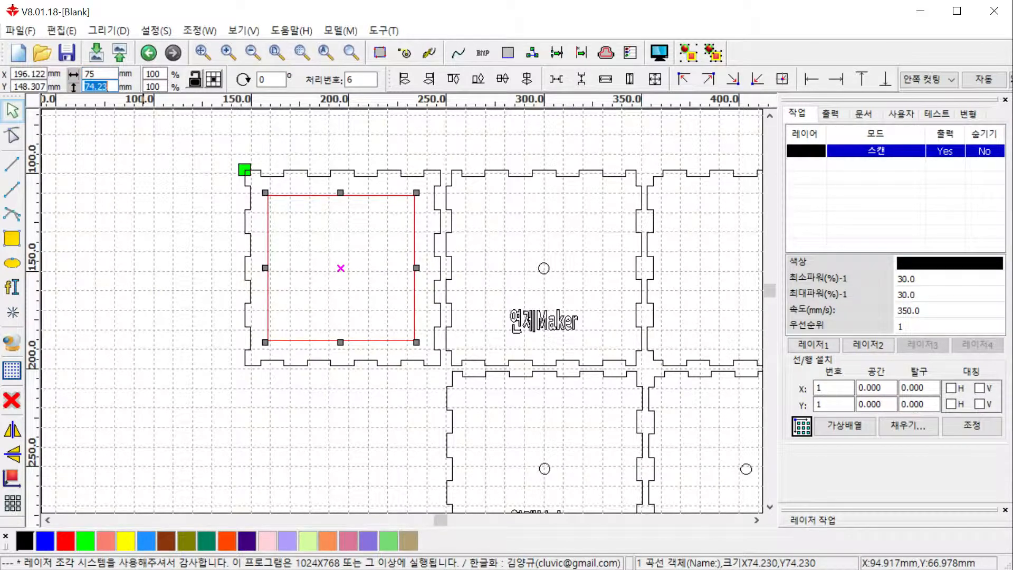
type("75")
key("Return")
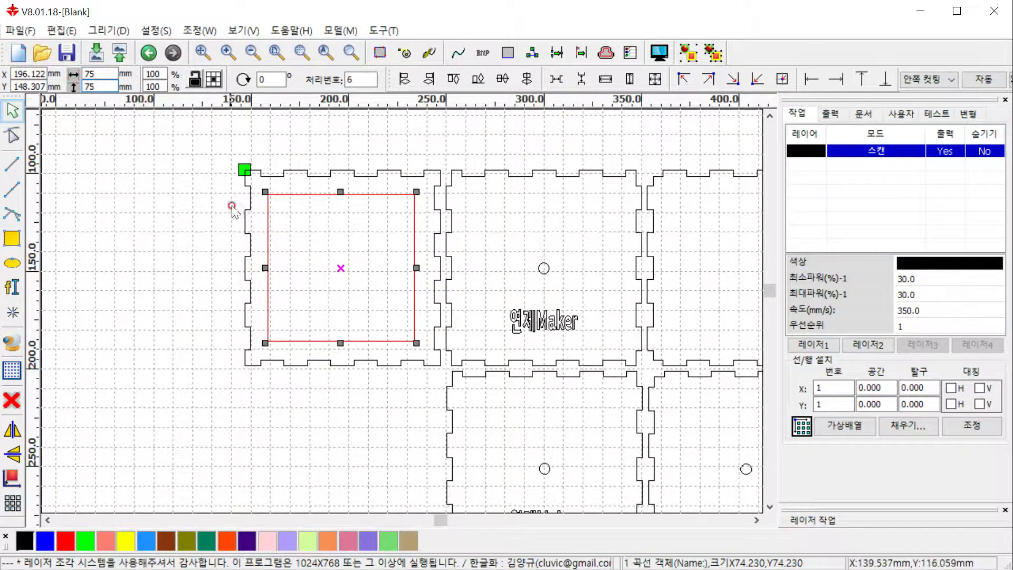
- Center the 75 mm square horizontally and vertically on the back panel's outline and group the two shapes
left_click(393, 172, "shift")
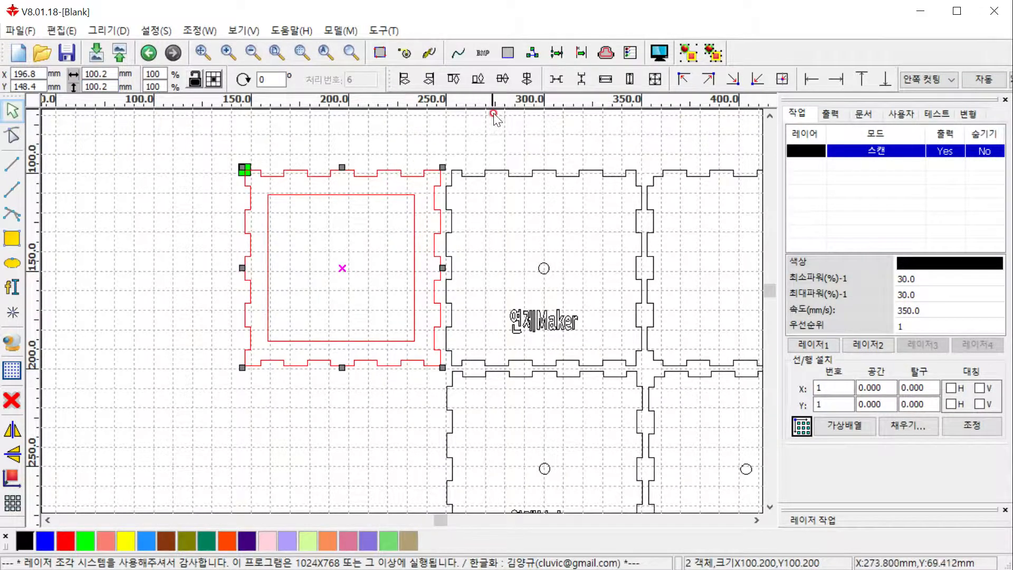
left_click(511, 82)
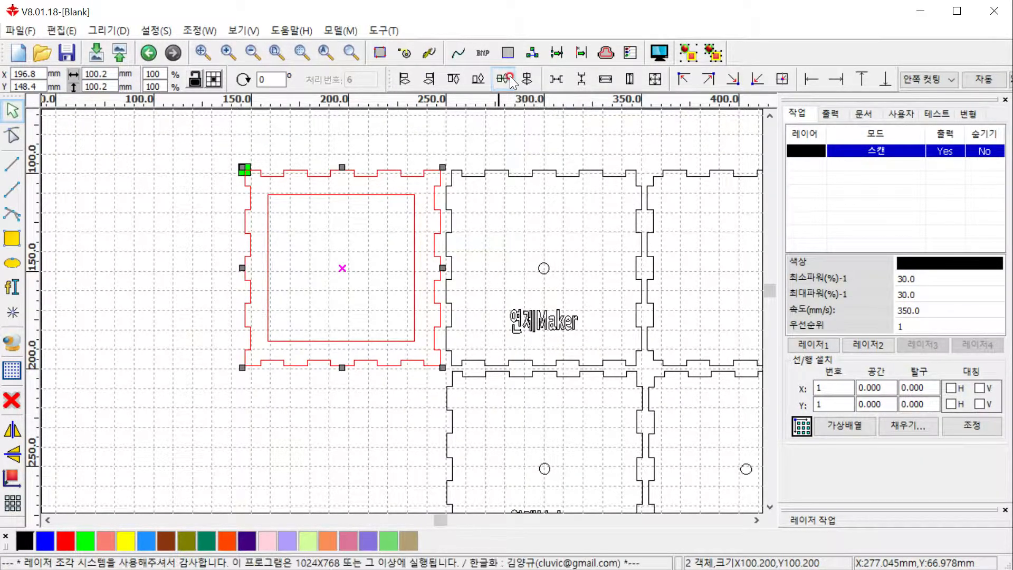
left_click(527, 80)
left_click(499, 117)
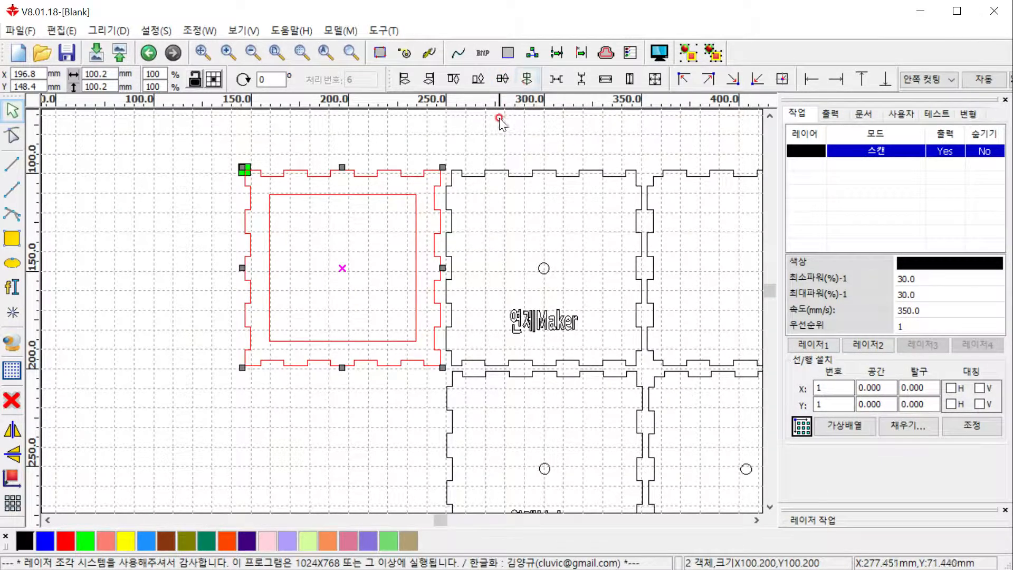
left_click(688, 56)
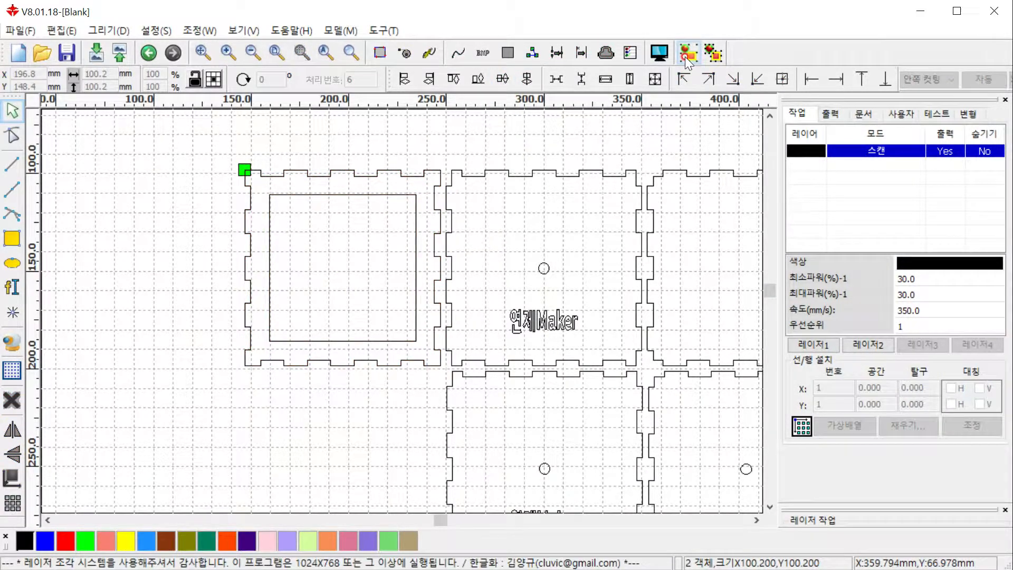
- Duplicate the grouped back panel and place the copy in the emptied front panel space, at about X 196.3, Y 251.1 mm
left_click(393, 362)
left_click(379, 306)
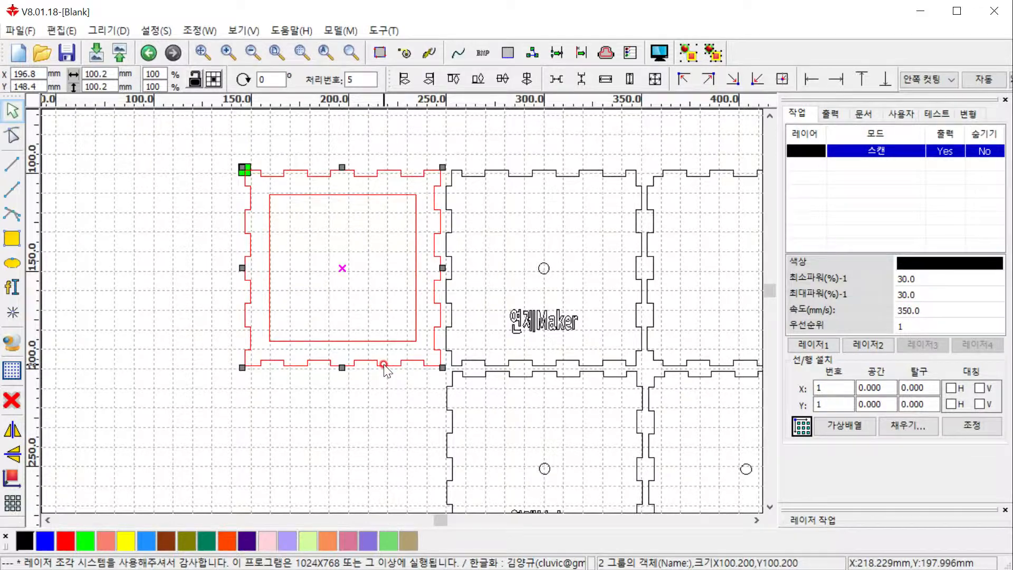
key("ctrl+v")
left_click(395, 460)
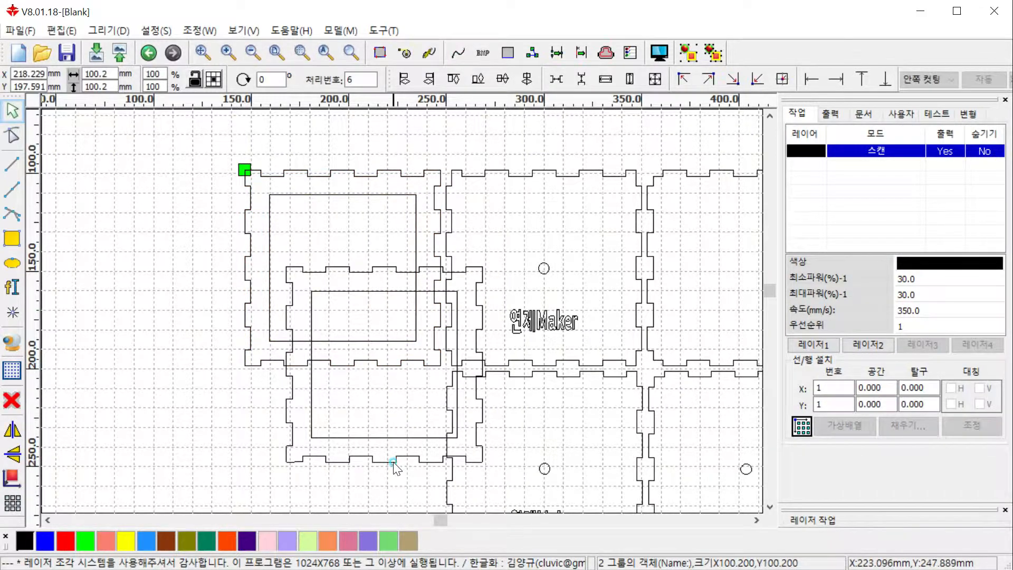
left_click_drag(381, 363, 340, 467)
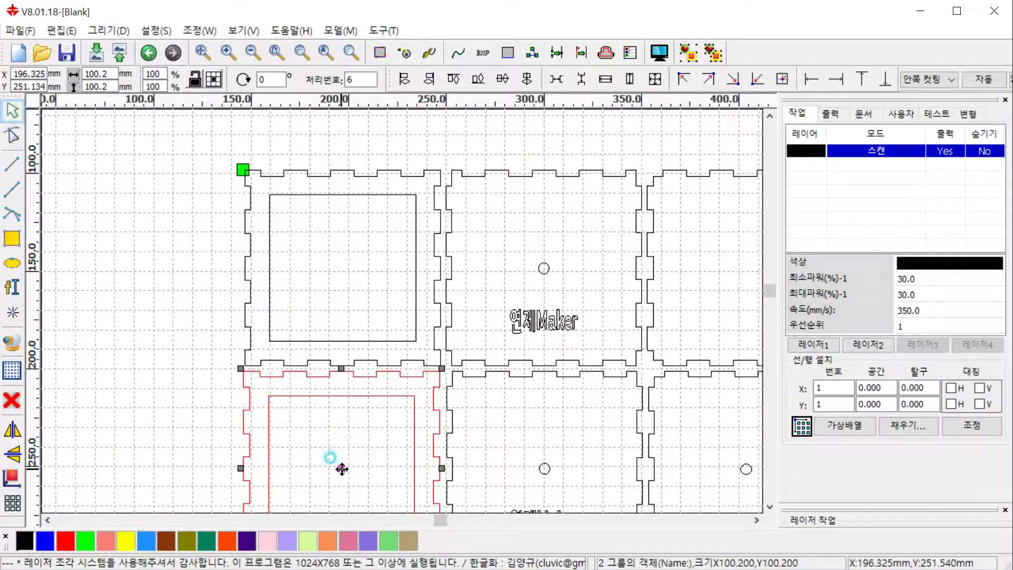
left_click(184, 331)
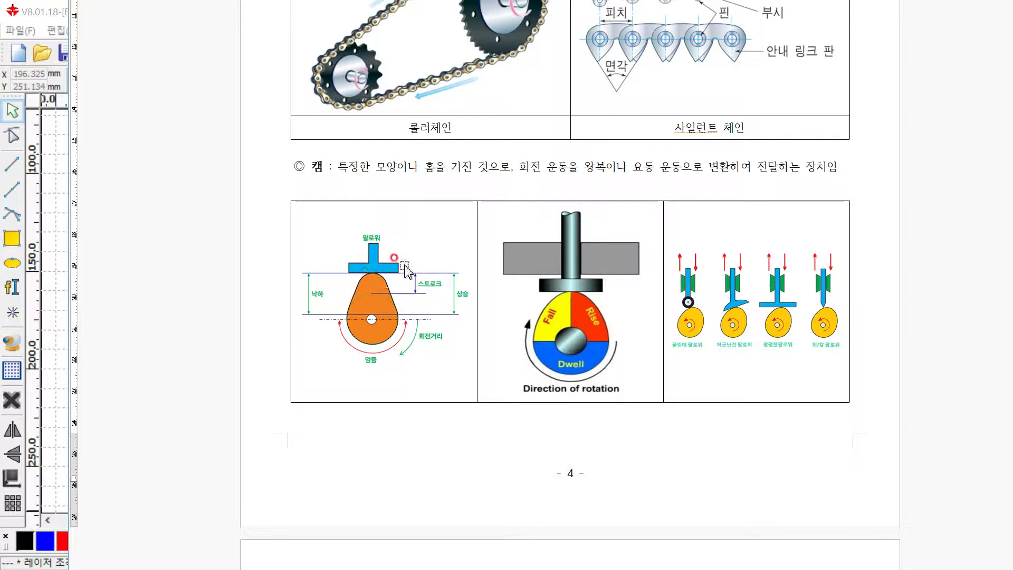
- Return to the panel drawing and draw a 35 mm circle inside the back panel's square, centered at about X 191.5, Y 155.8 mm
left_click(58, 459)
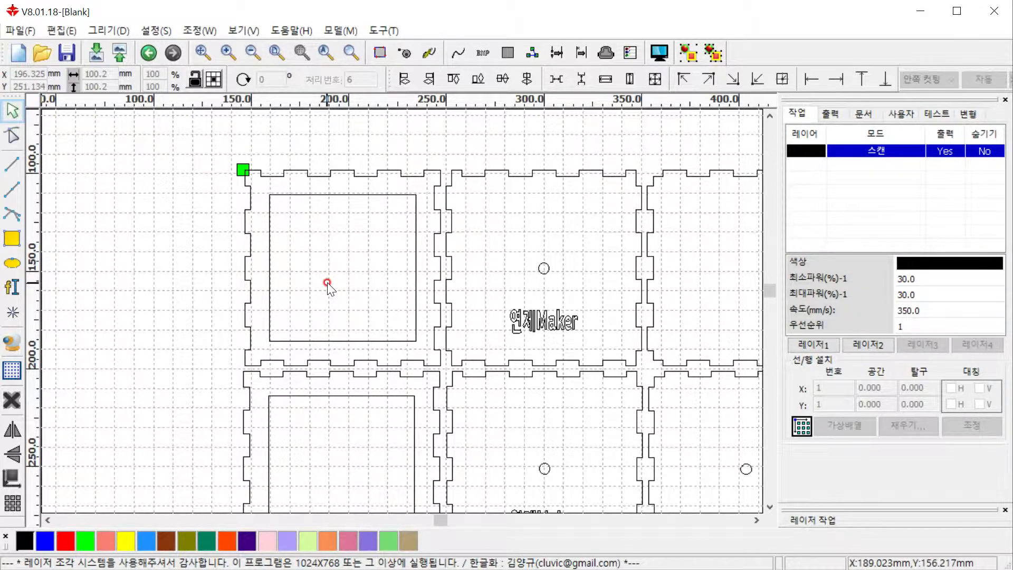
left_click(13, 262)
left_click_drag(288, 218, 366, 298)
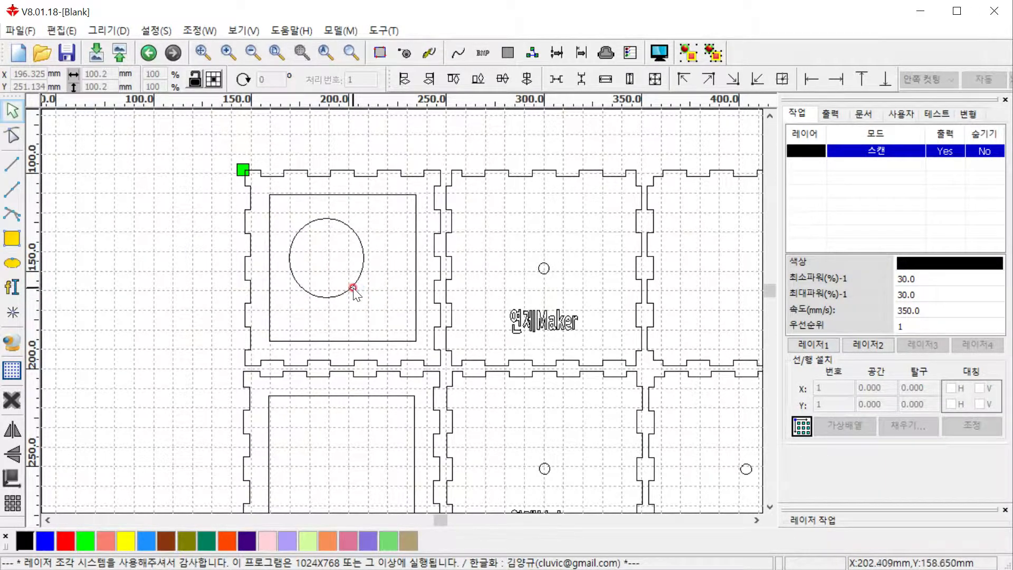
left_click_drag(115, 74, 52, 71)
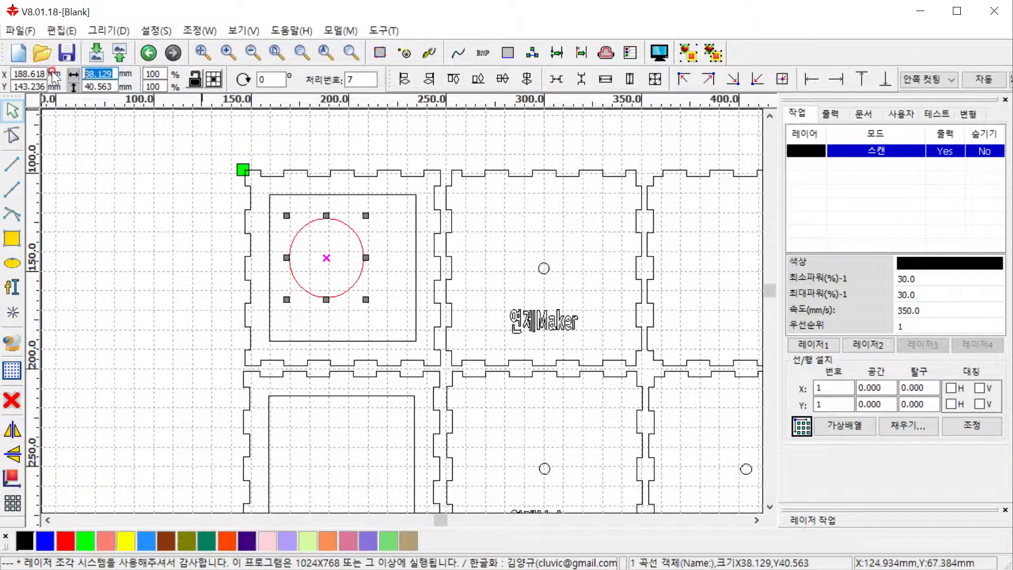
type("35")
key("Tab")
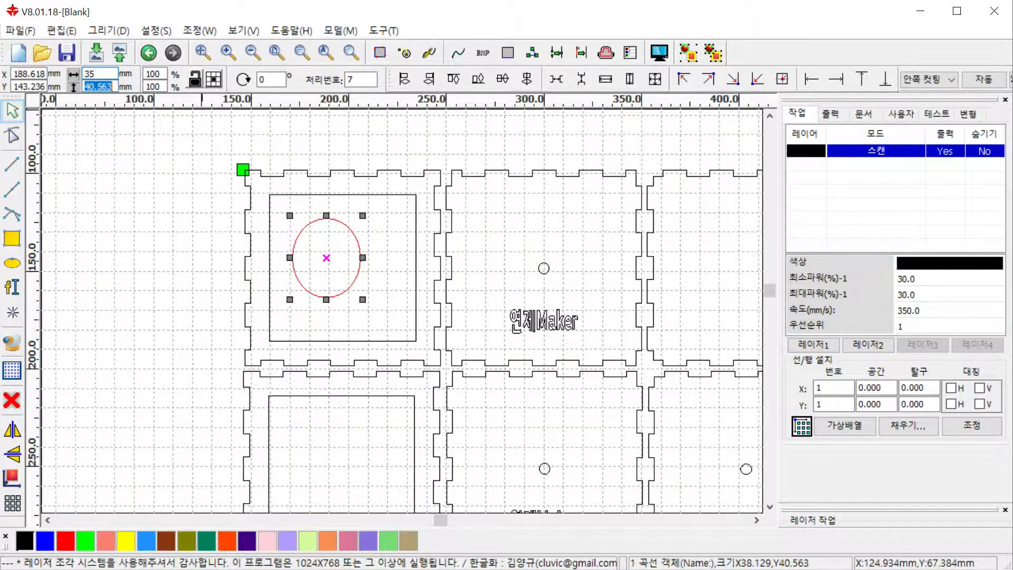
key("Return")
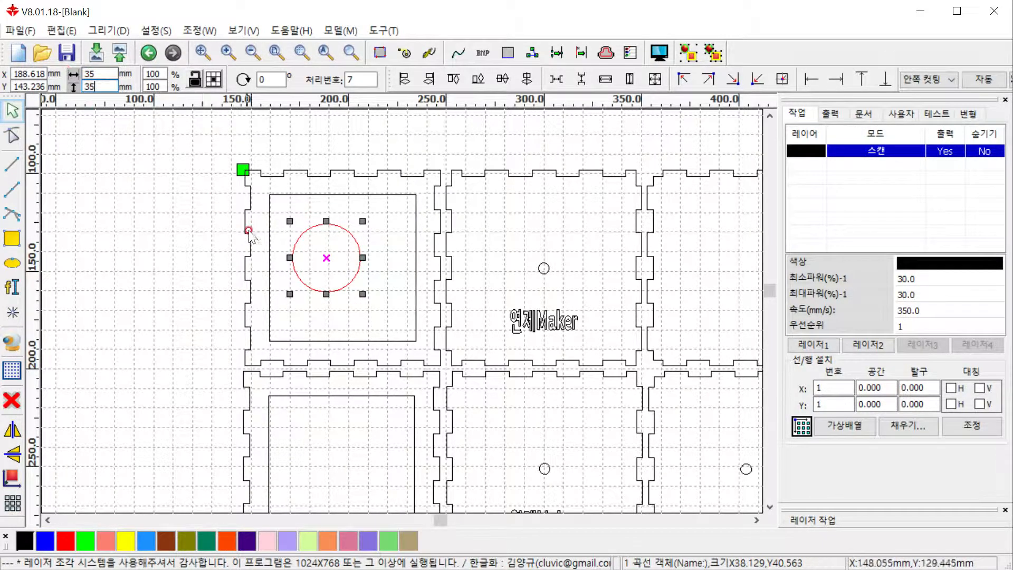
left_click_drag(327, 260, 332, 284)
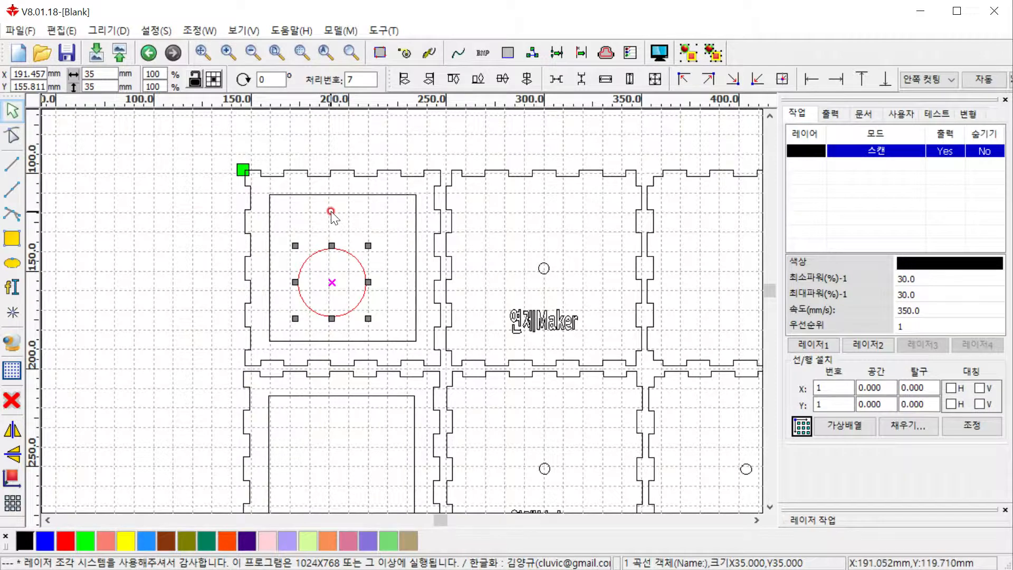
- Try stretching the 35 mm circle into an egg-shaped cam by moving its top node upward, and undo the edit
left_click(13, 136)
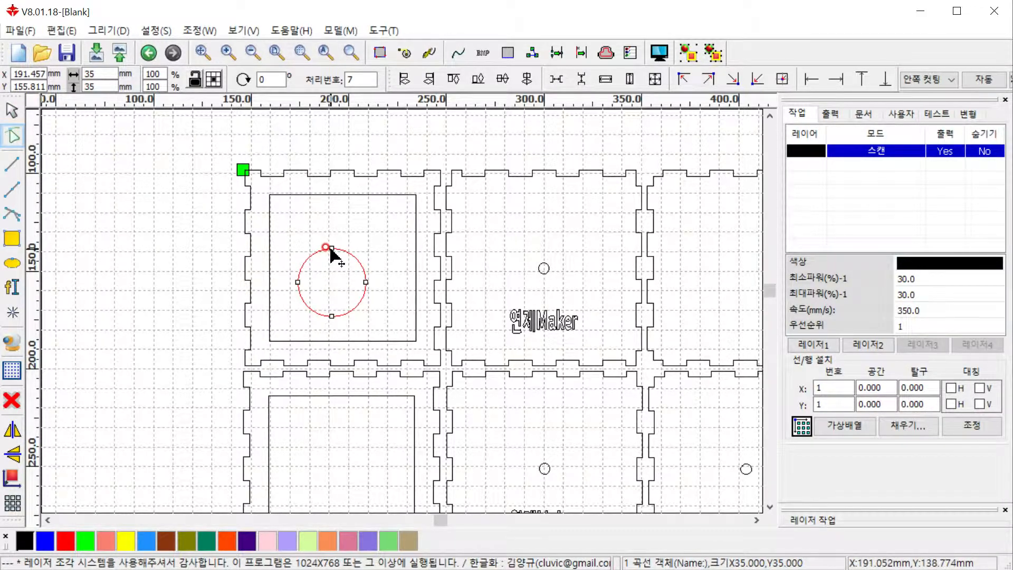
left_click_drag(332, 248, 332, 231)
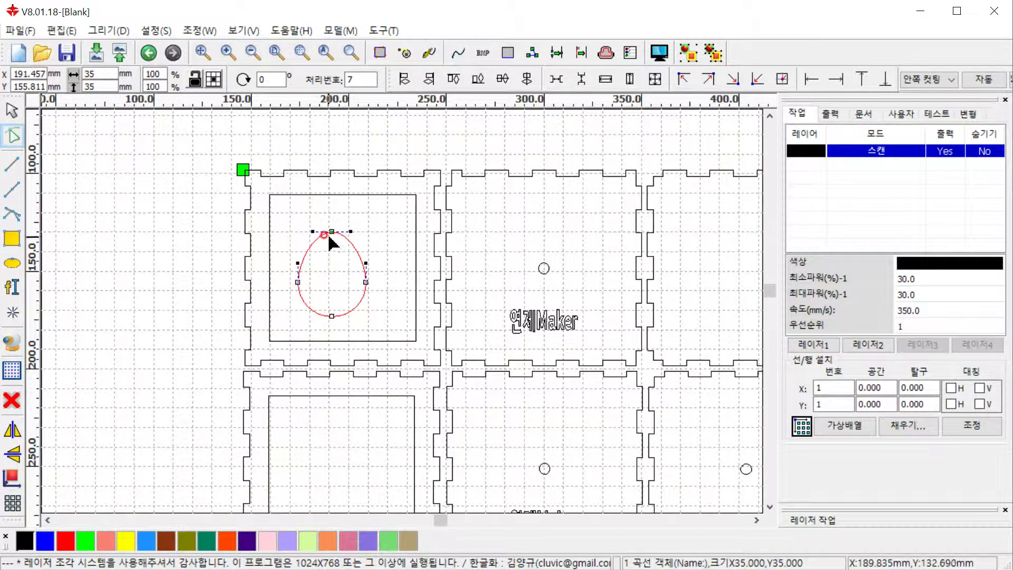
key("ctrl+z")
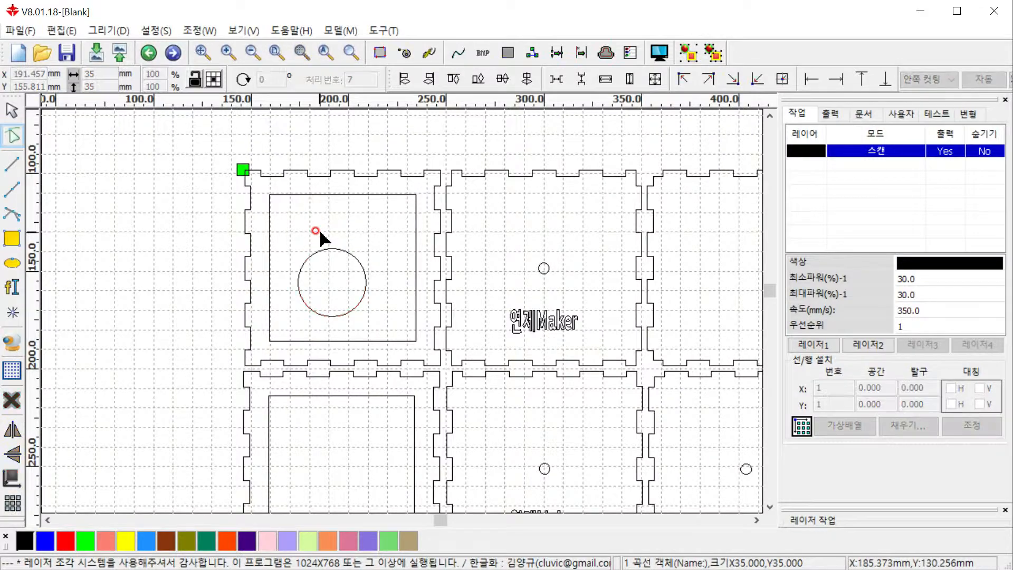
left_click(16, 111)
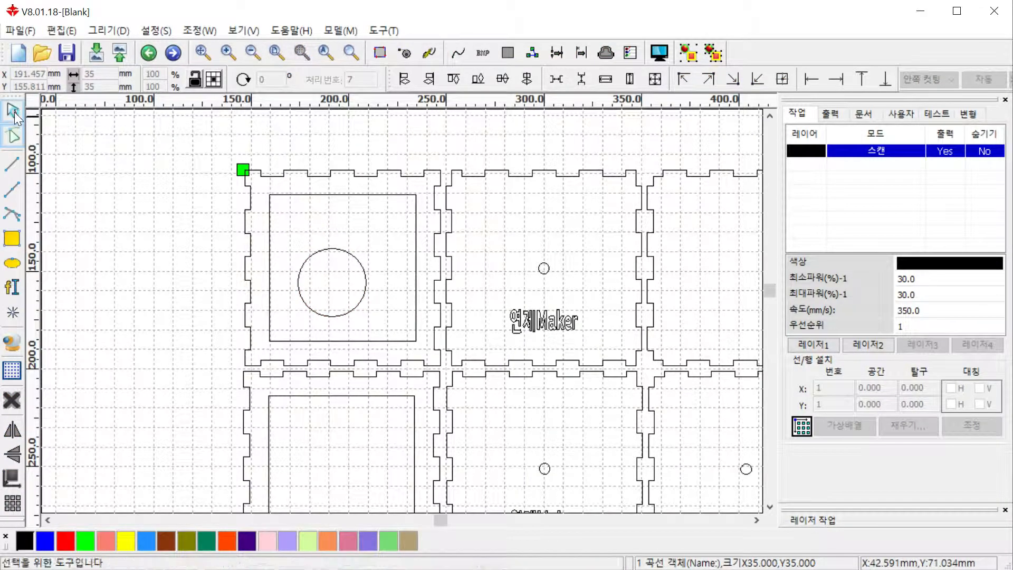
- Draw a small circle near the center of the back panel's 35 mm circle and set its size to 5.1 × 5.1 mm
left_click(12, 263)
left_click_drag(322, 275, 340, 292)
left_click(334, 290)
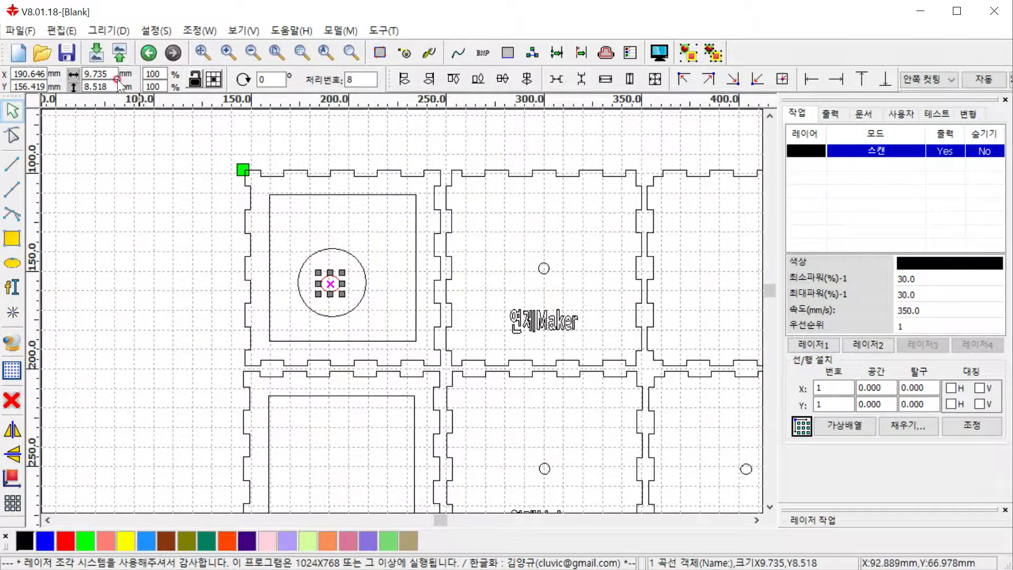
double_click(84, 74)
type("5.")
key("Tab")
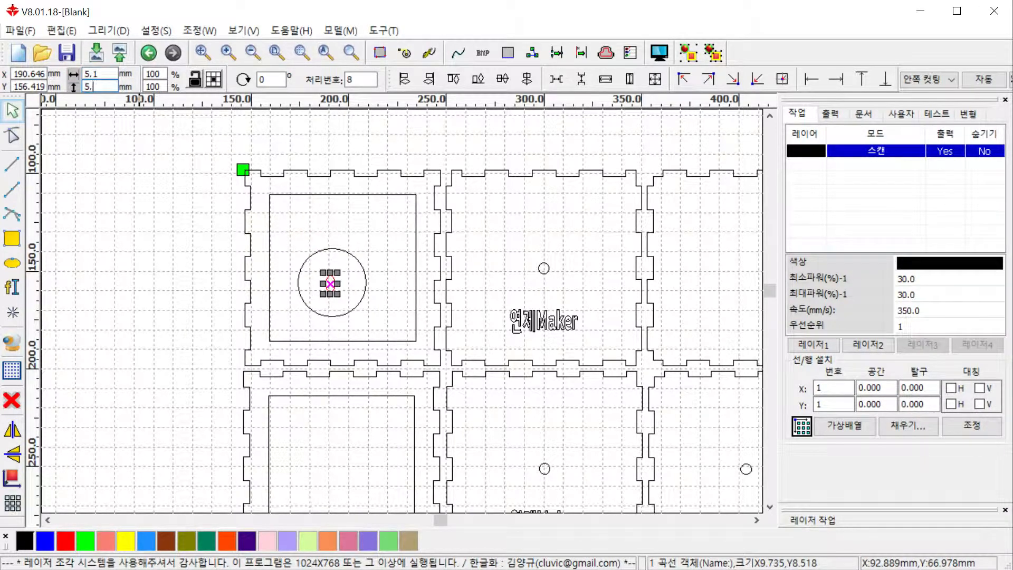
key("Return")
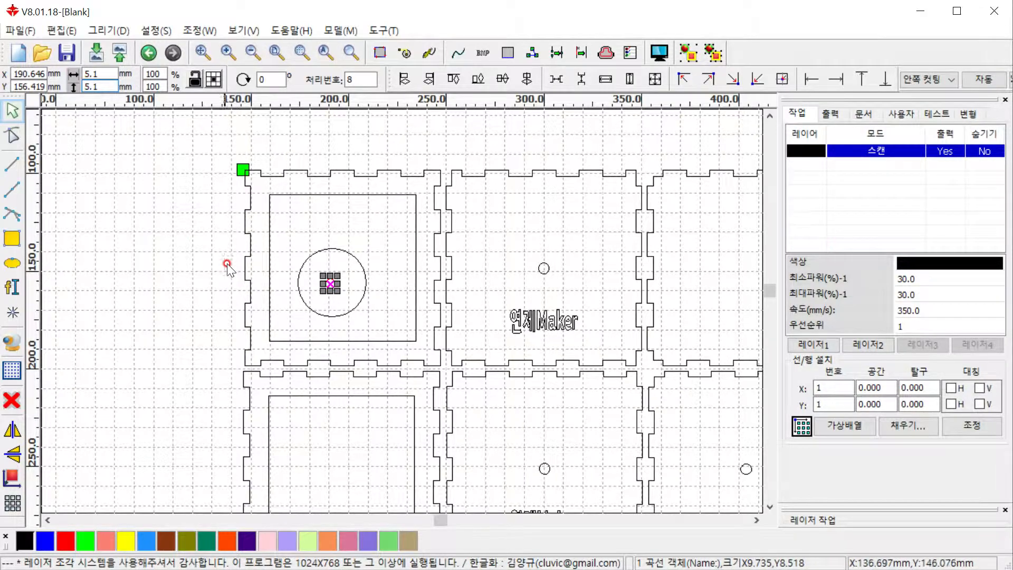
- Align the 5.1 mm hole and the 35 mm circle in the back panel on a common center
left_click_drag(293, 234, 381, 334)
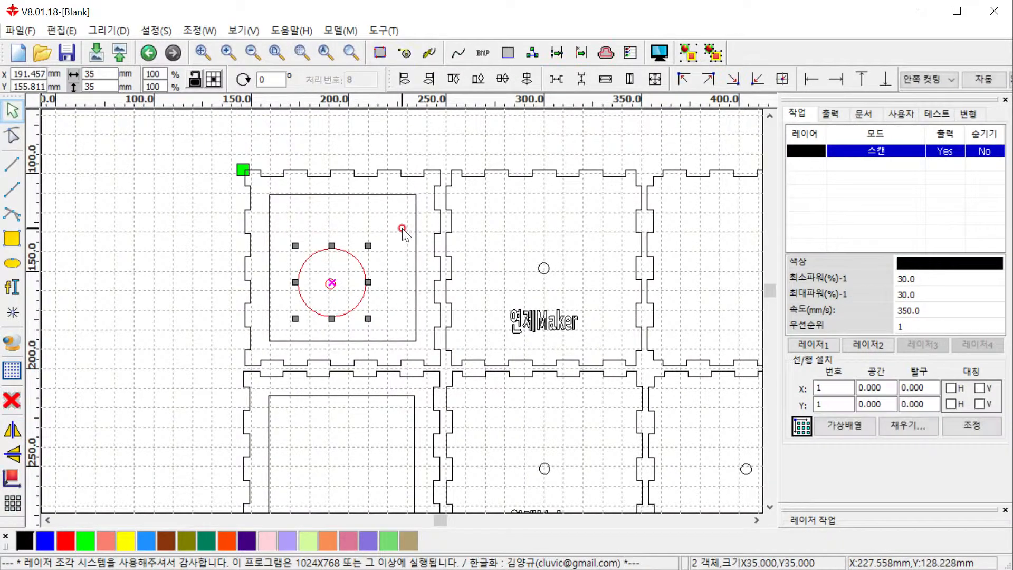
left_click(527, 80)
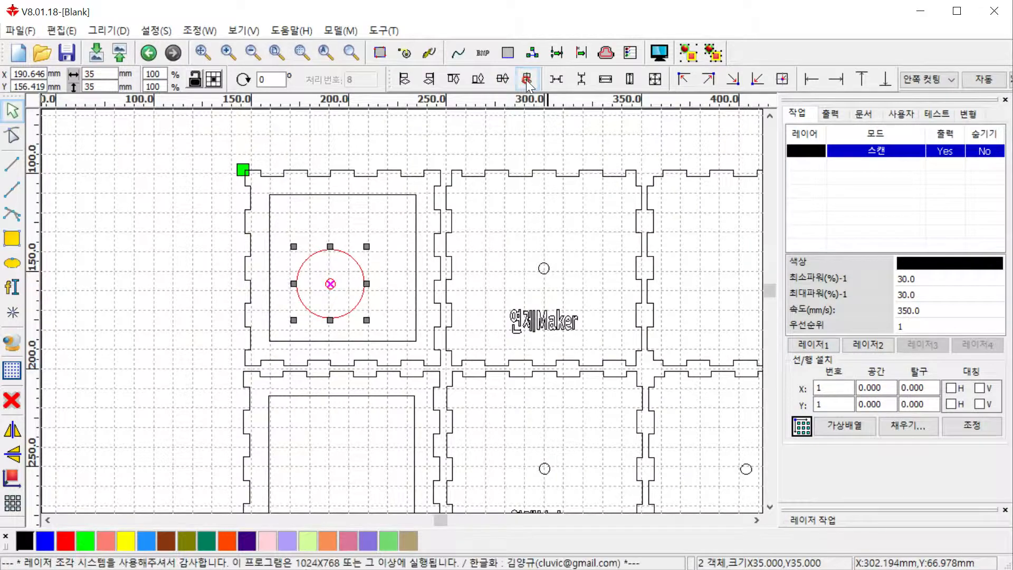
left_click(389, 258)
- Reshape the back panel's 35 mm circle into an egg-shaped cam about 47.6 mm tall by moving its top node upward
left_click(361, 264)
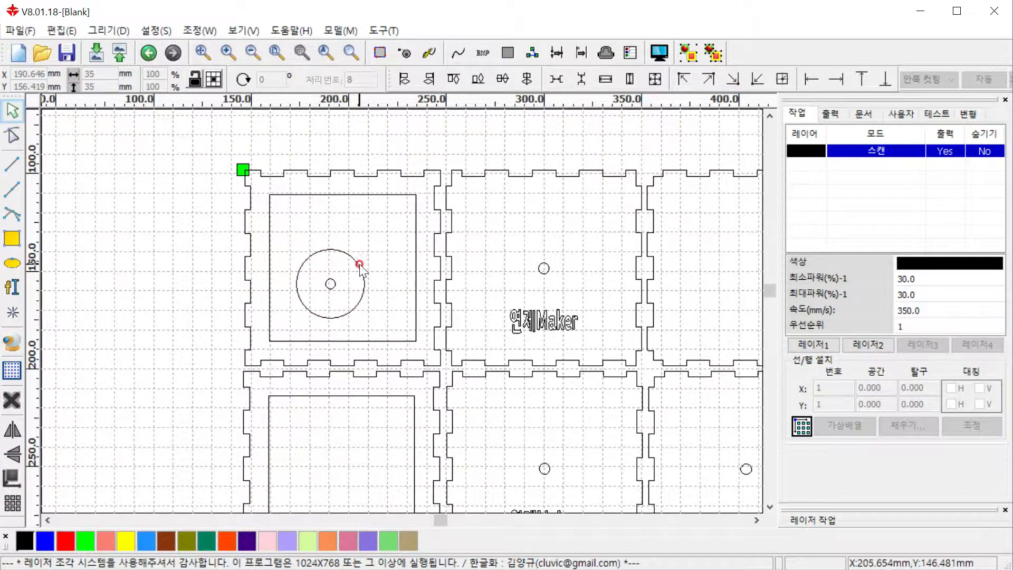
left_click(313, 258)
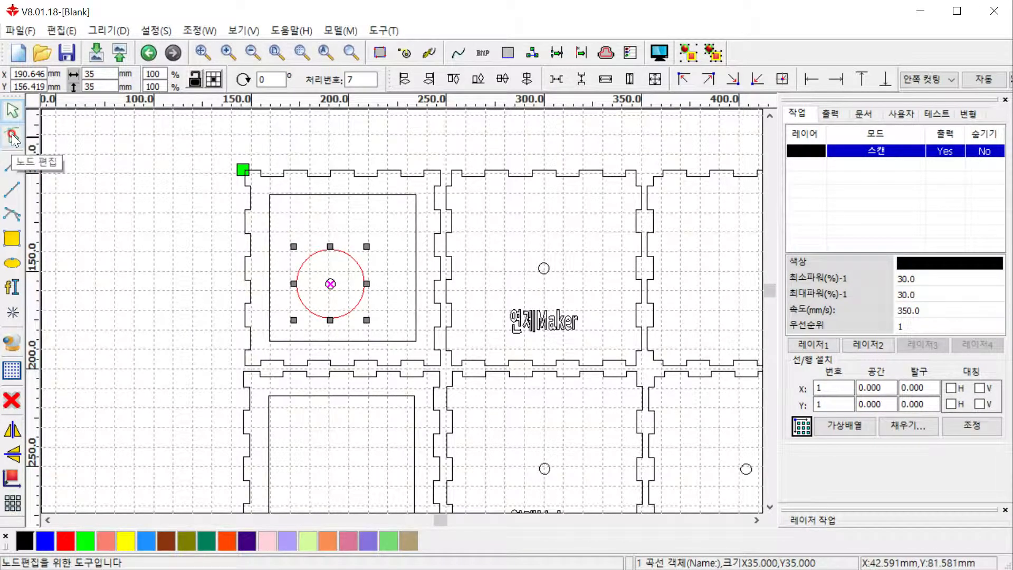
left_click(13, 137)
left_click(324, 247)
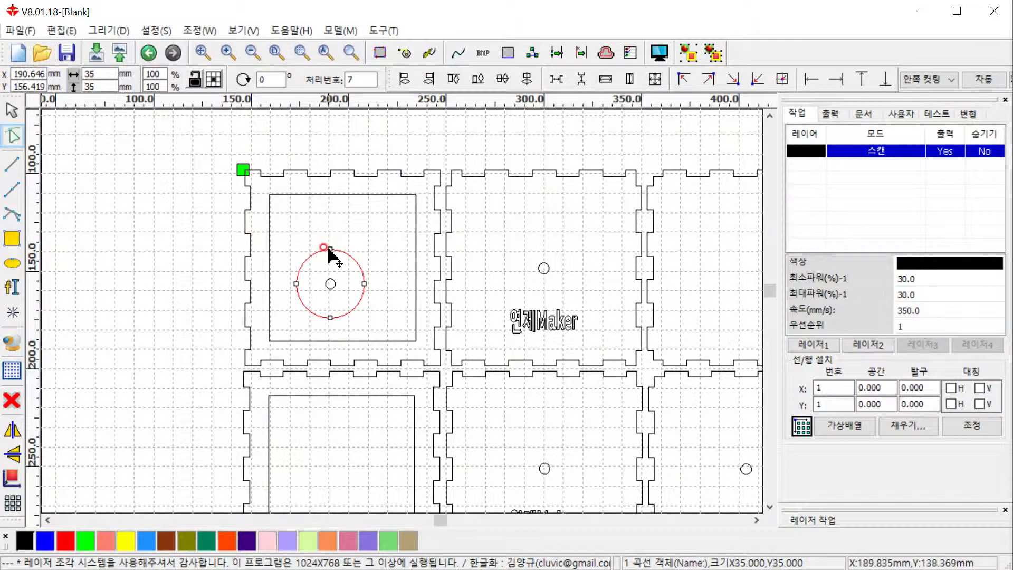
left_click_drag(330, 249, 328, 234)
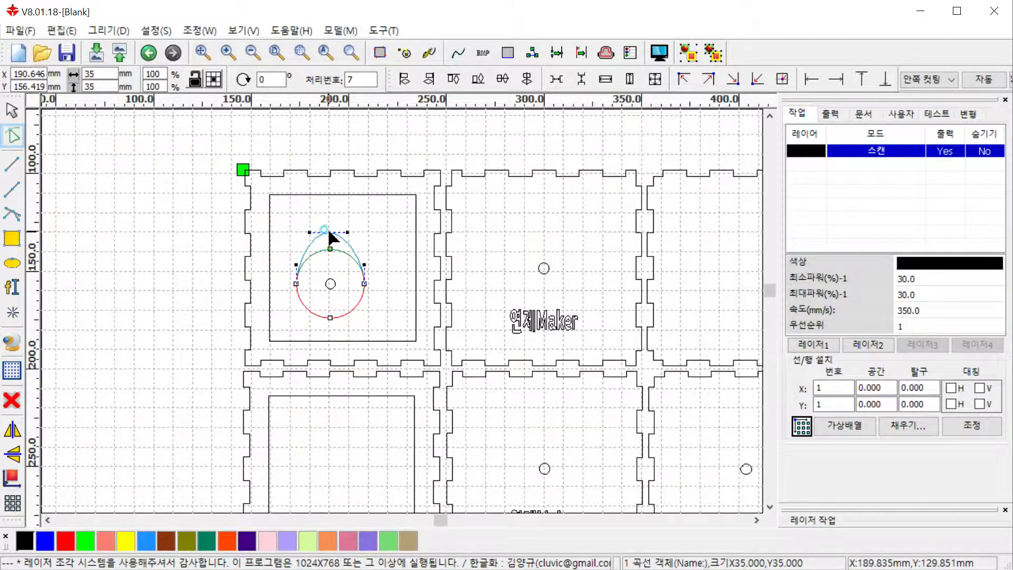
left_click_drag(329, 233, 328, 232)
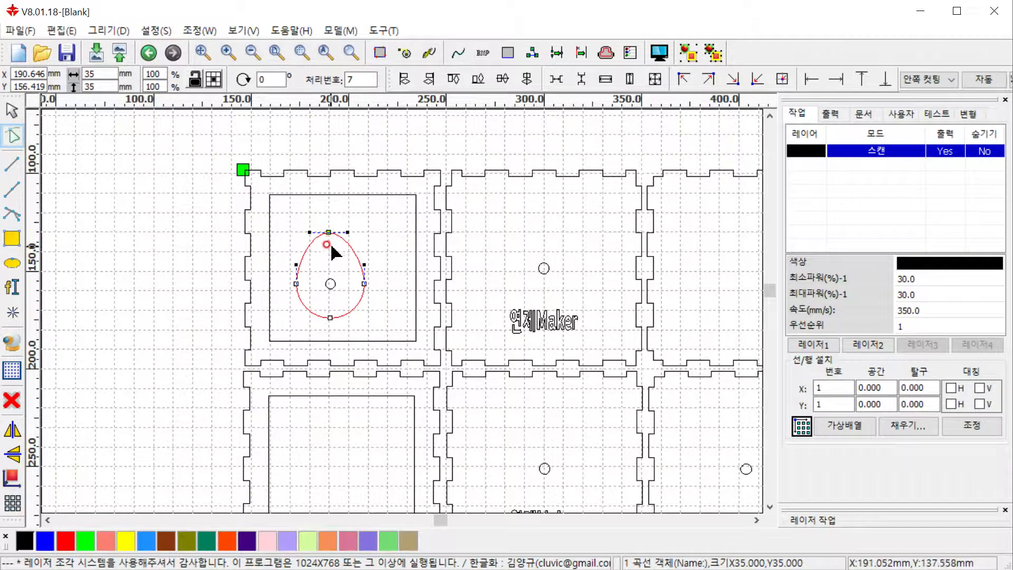
mouse_move(328, 233)
left_mouse_down()
mouse_move(332, 208)
mouse_move(328, 224)
left_mouse_up()
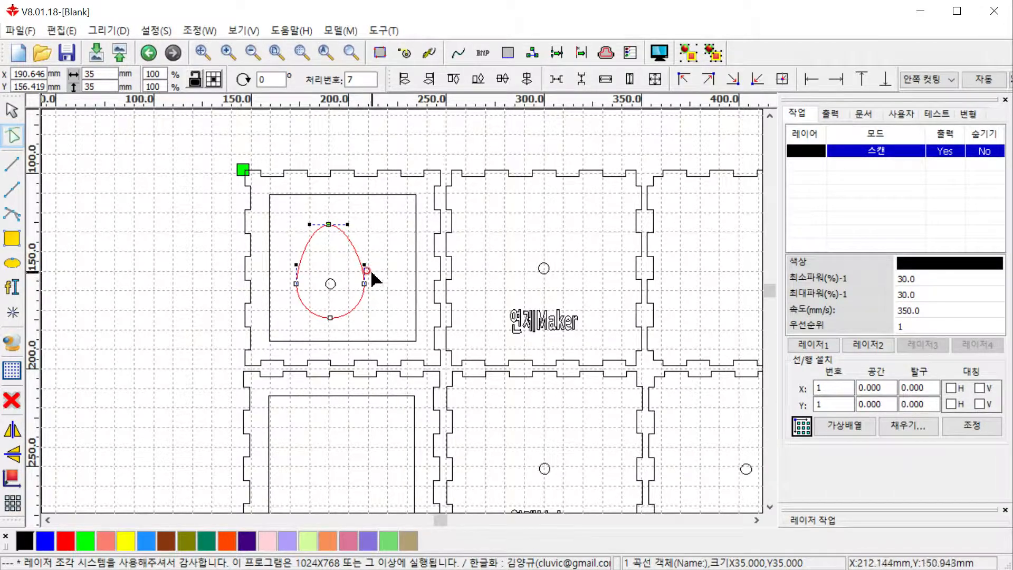
left_click(12, 111)
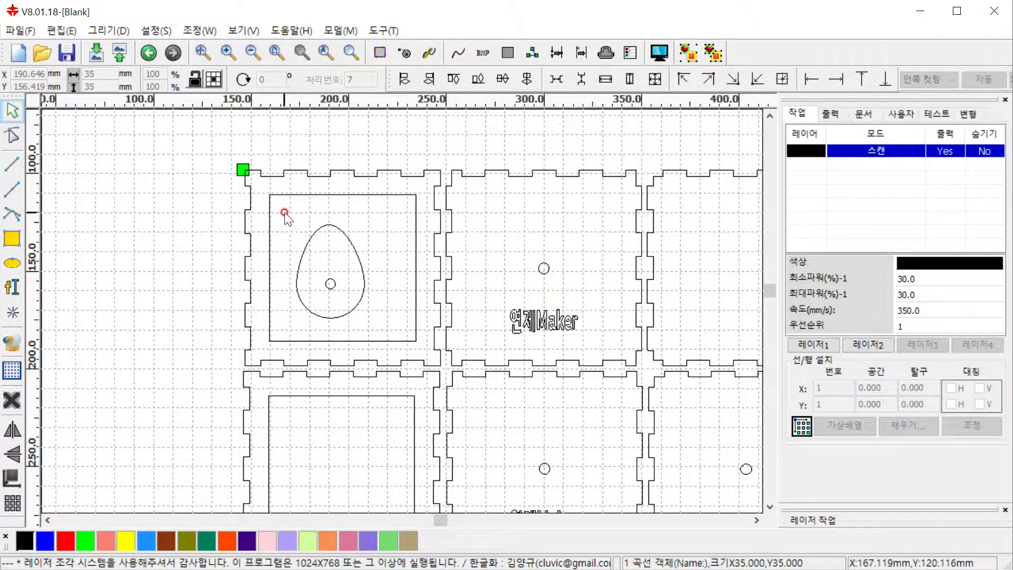
- Group the egg-shaped cam with its hole and move the group to about X 181.7, Y 140.8 mm in the back panel's square
left_click_drag(283, 210, 379, 329)
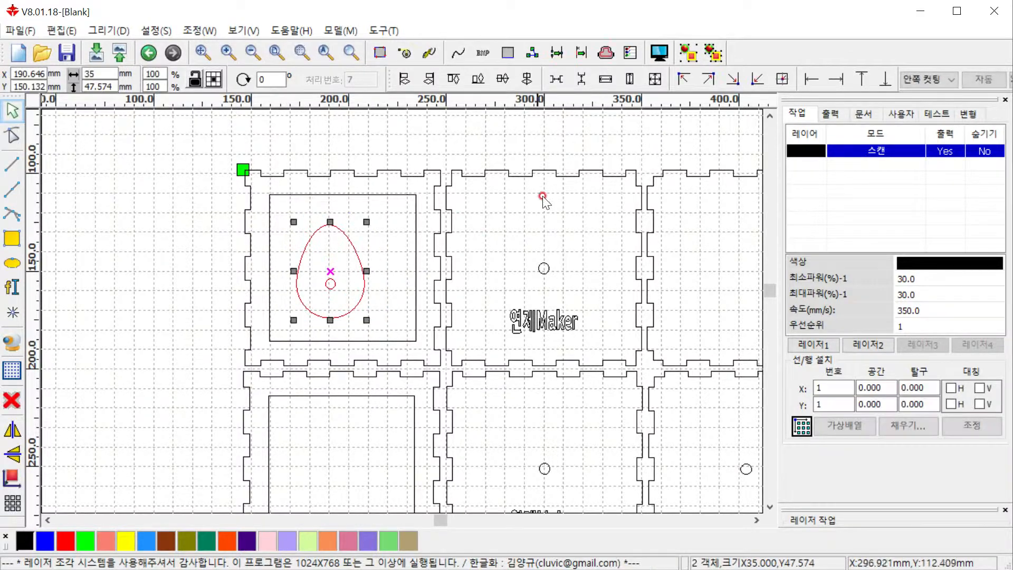
left_click(688, 52)
left_click(366, 278)
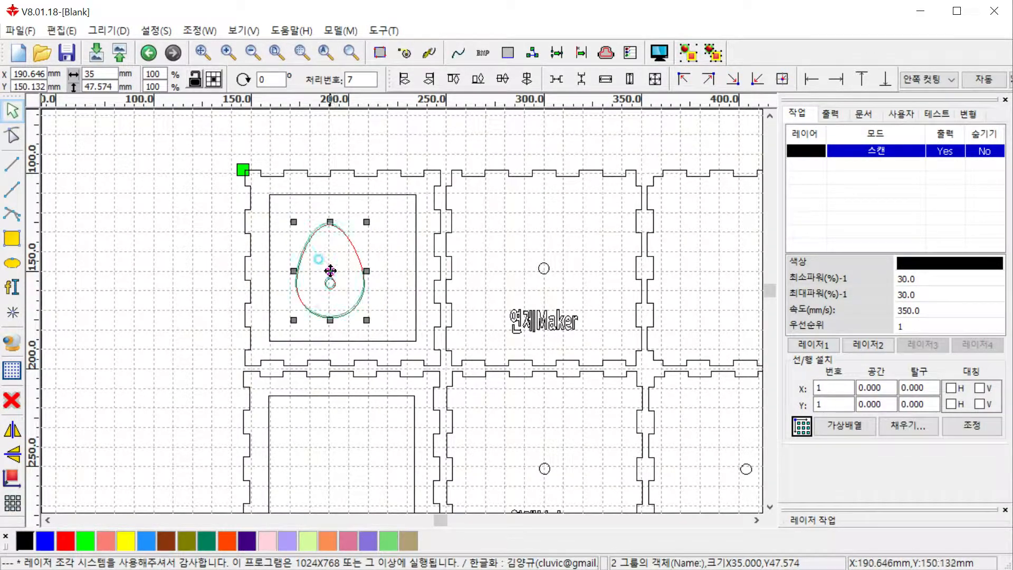
left_click_drag(331, 272, 313, 253)
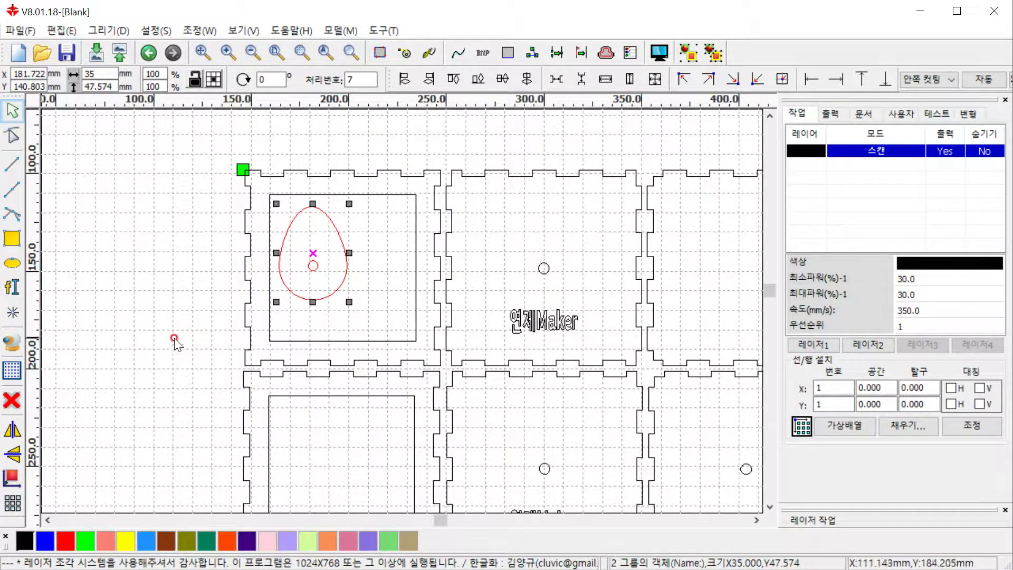
- Draw a 35 × 35 mm circle inside the front panel's square and move it to about X 184, Y 237.1 mm
left_click(332, 425)
middle_click_drag(208, 414, 195, 323)
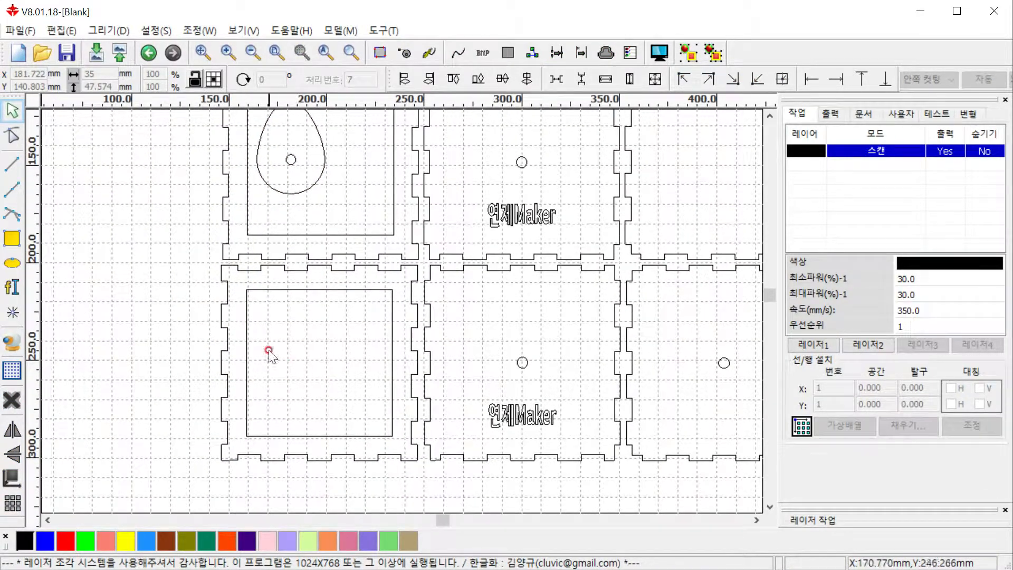
left_click(12, 262)
left_click_drag(278, 317, 332, 388)
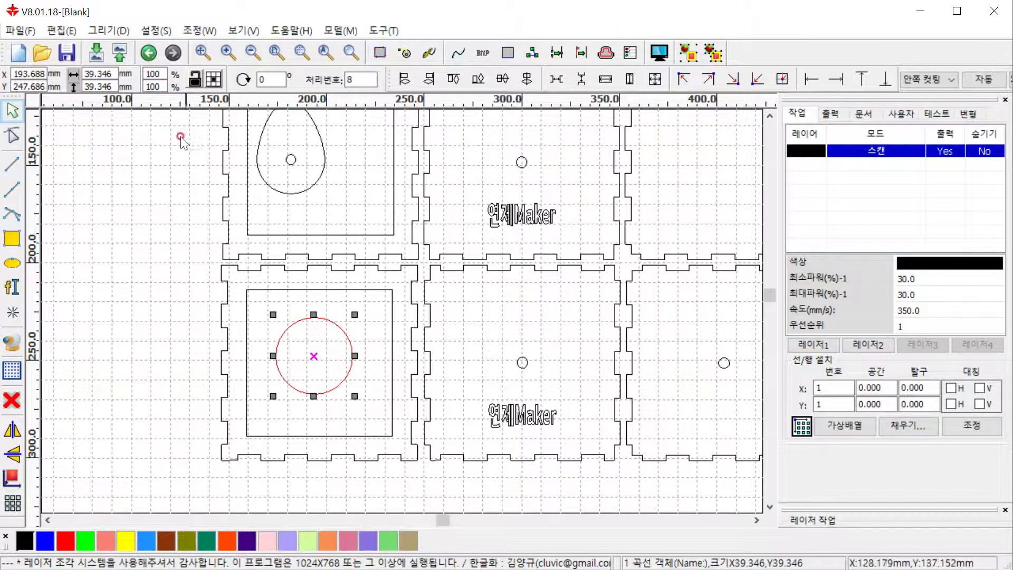
left_click_drag(113, 74, 58, 74)
type("3")
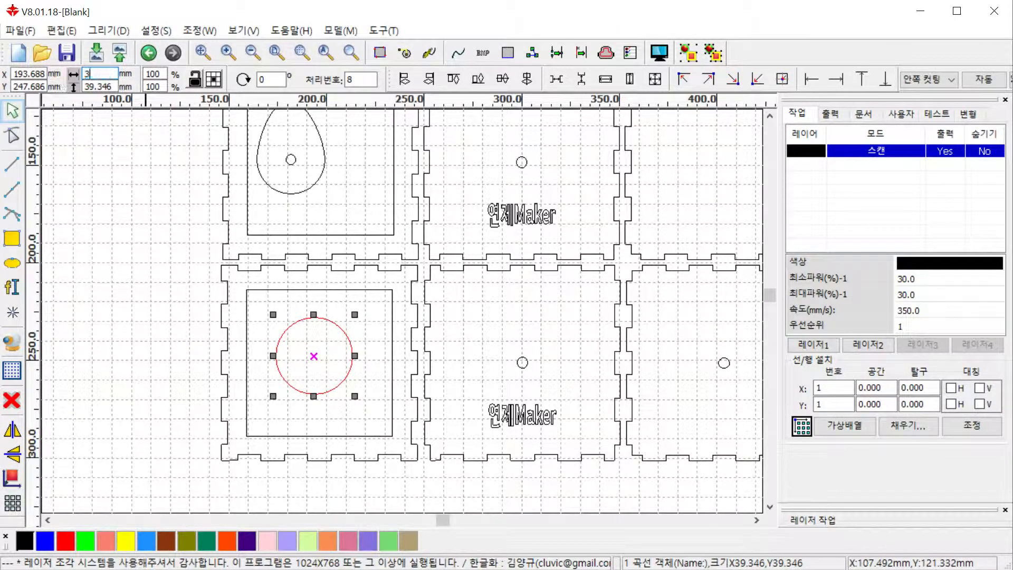
type("5")
key("Tab")
type("3")
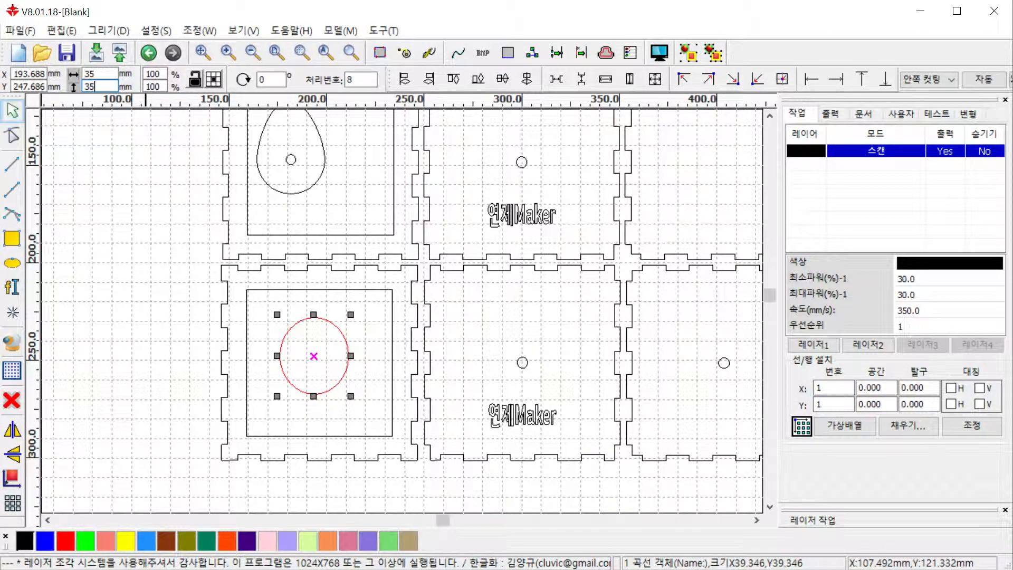
key("Return")
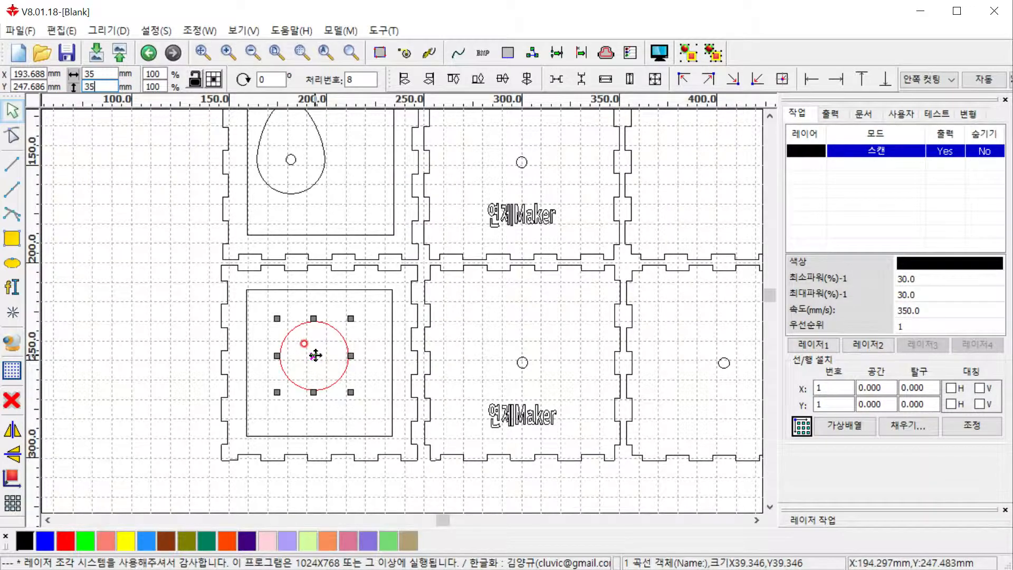
left_click_drag(316, 355, 294, 333)
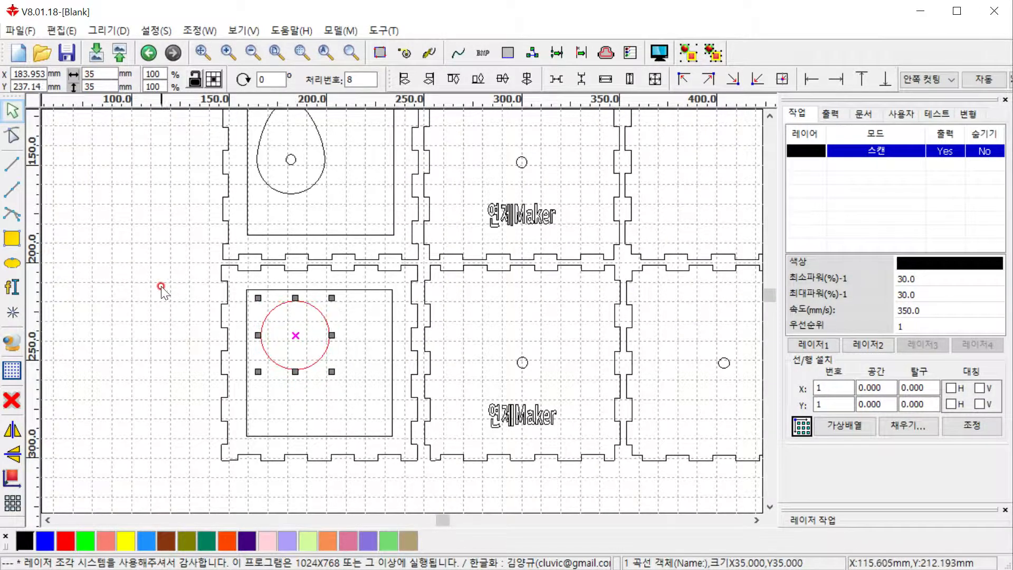
left_click(165, 288)
- Draw a small circle near the center of the front panel's 35 mm circle and set its size to 5.1 × 5.1 mm
scroll(167, 292, "down", 1)
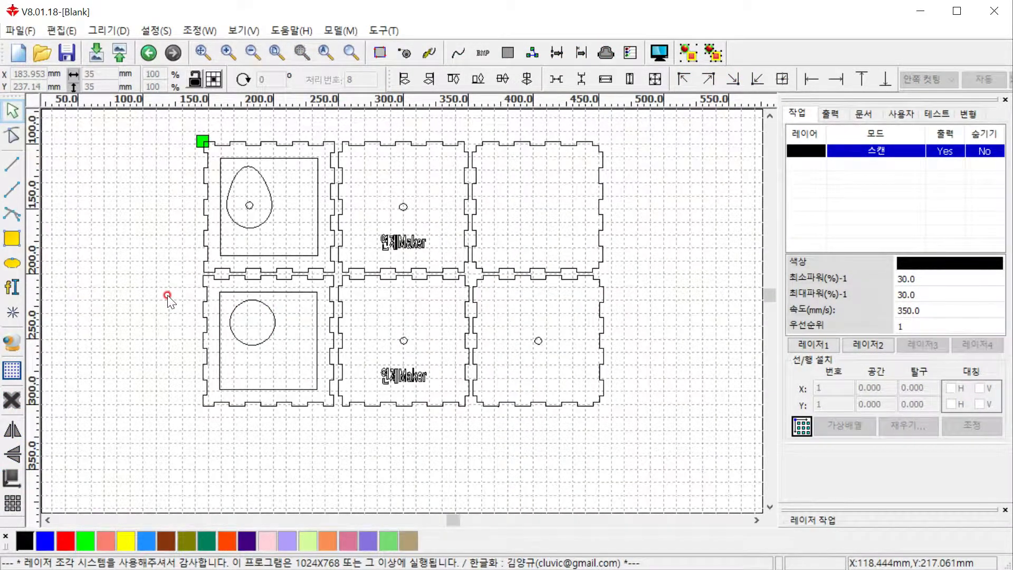
scroll(181, 290, "up", 1)
scroll(180, 290, "down", 1)
left_click(252, 344)
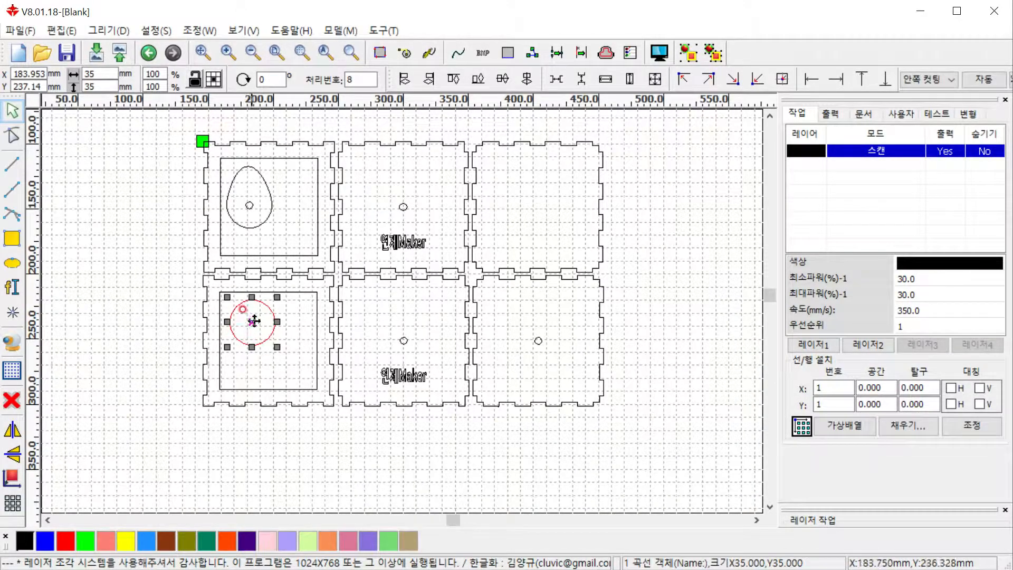
scroll(254, 320, "up", 3)
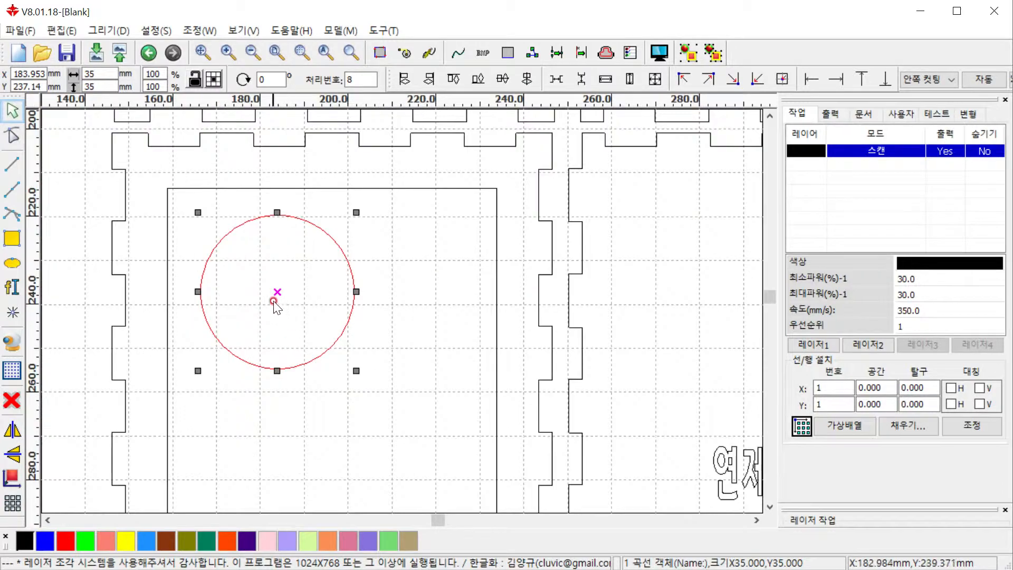
left_click(13, 263)
mouse_move(258, 277)
left_mouse_down()
mouse_move(289, 309)
mouse_move(279, 305)
left_mouse_up()
double_click(114, 75)
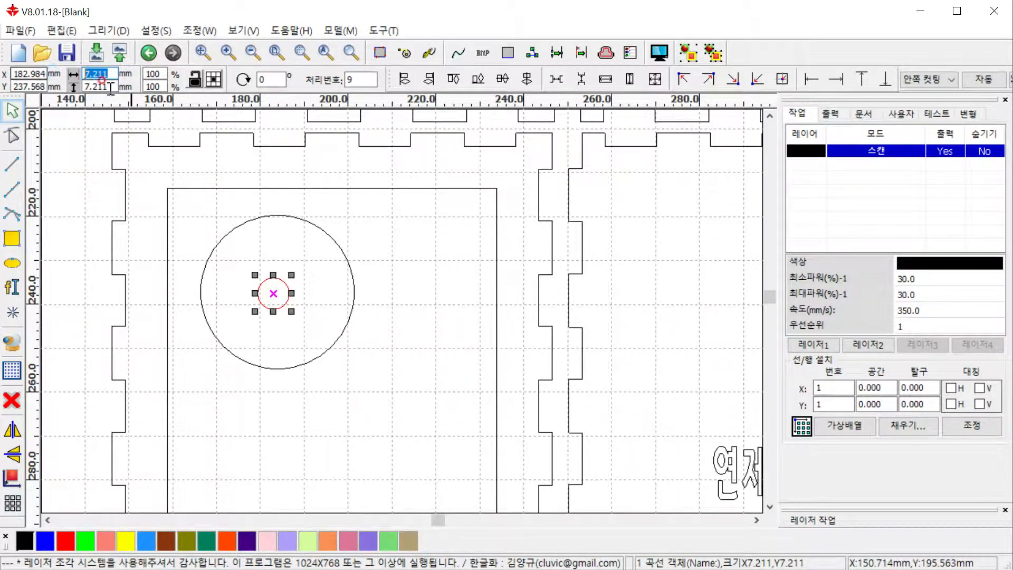
type("5.1")
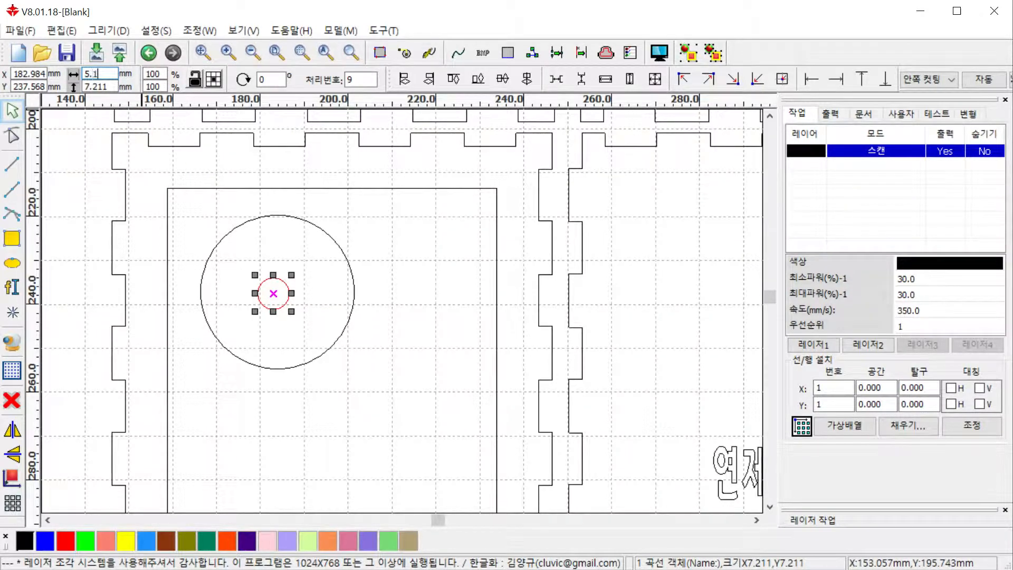
key("Tab")
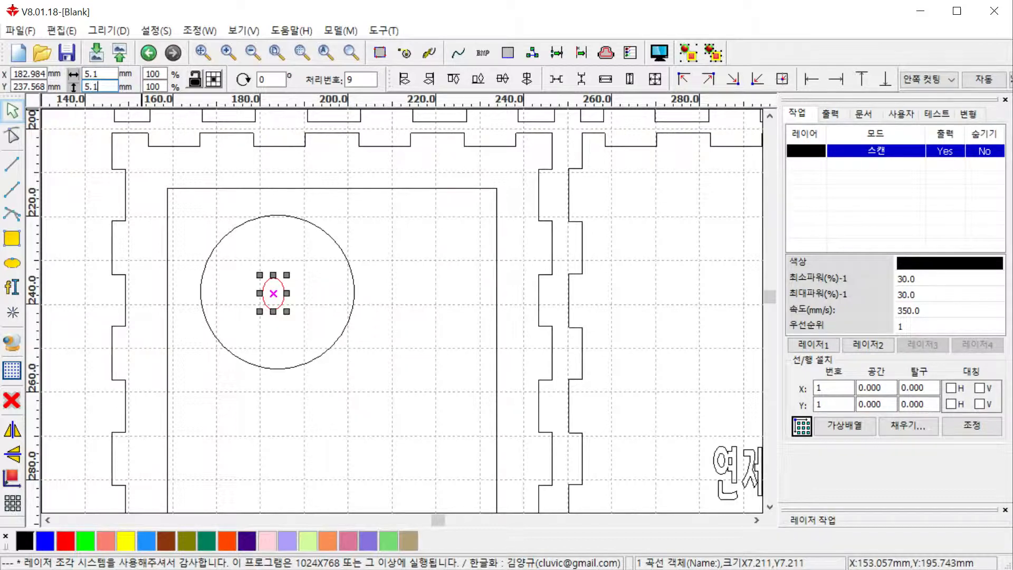
type("5.1")
key("Return")
- Align the front panel's 35 mm circle and 5.1 mm hole on a common center
left_click_drag(186, 206, 383, 381)
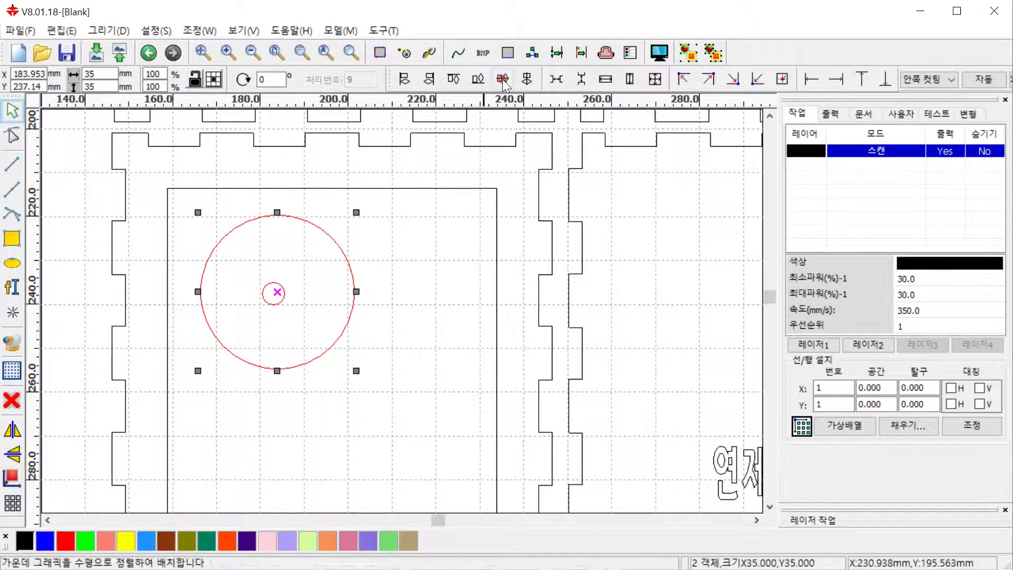
left_click(528, 80)
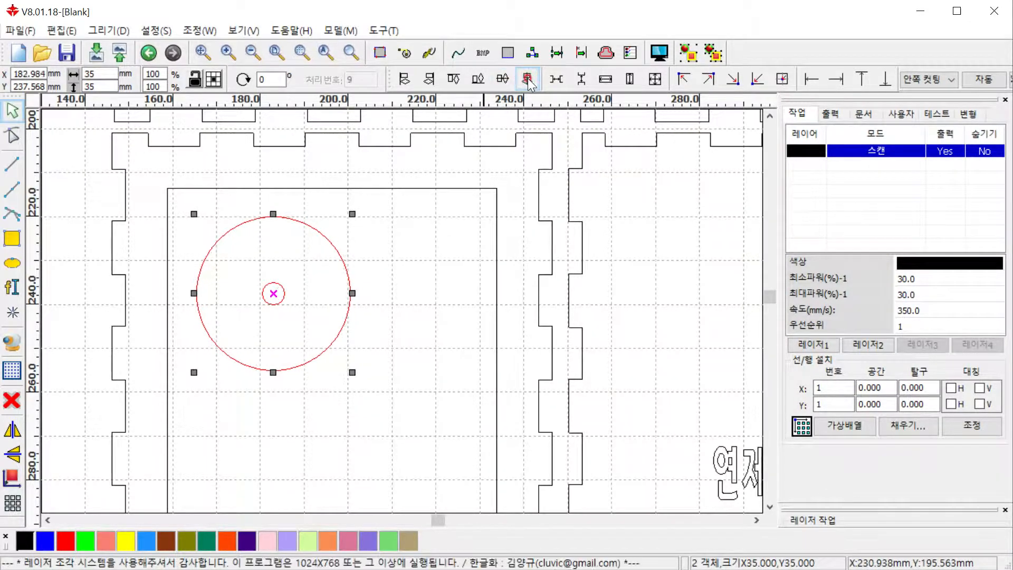
left_click(546, 134)
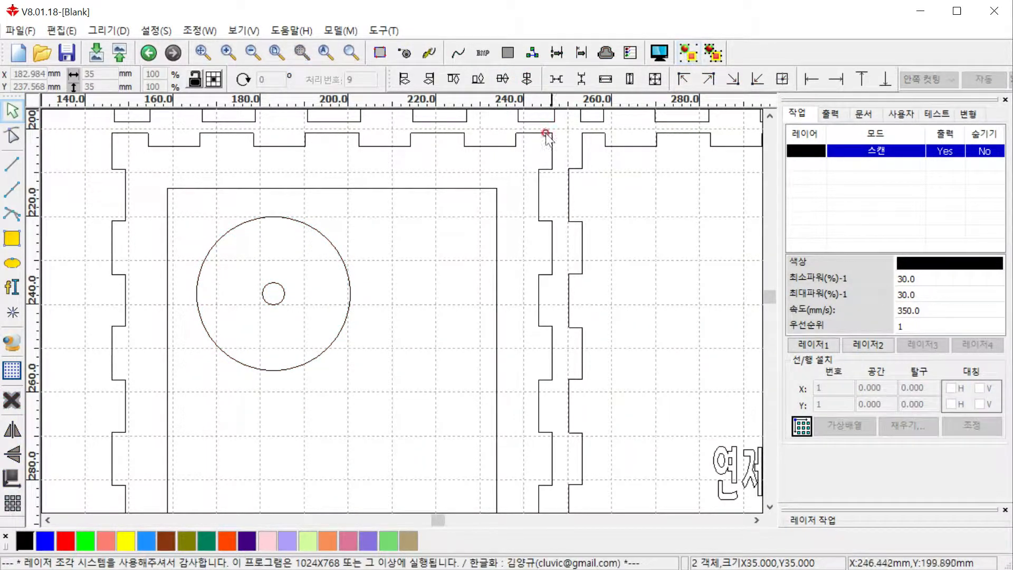
- Select all shapes of the box plan and assign them to the red cutting layer
scroll(364, 280, "down", 2)
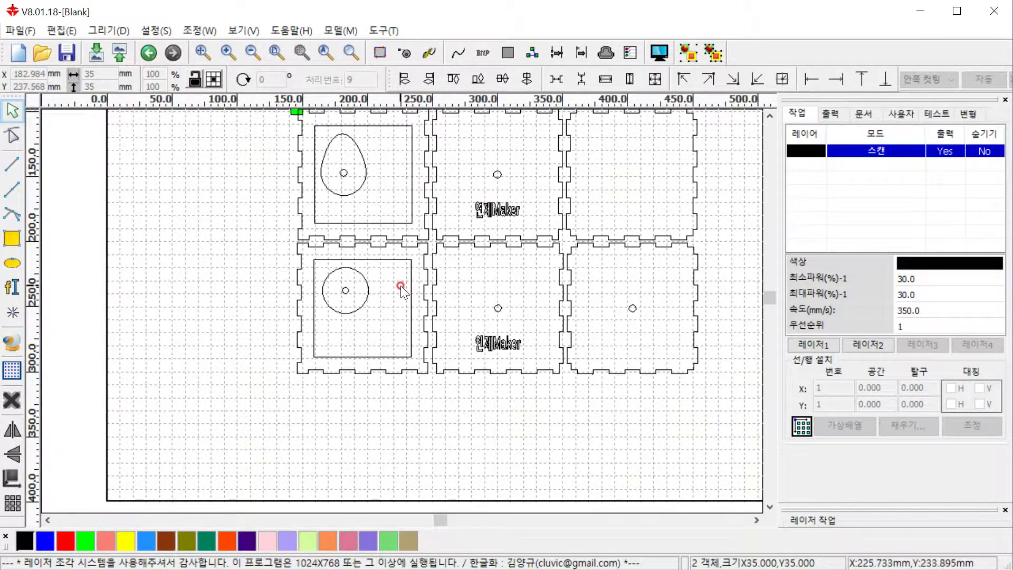
scroll(380, 332, "up", 3)
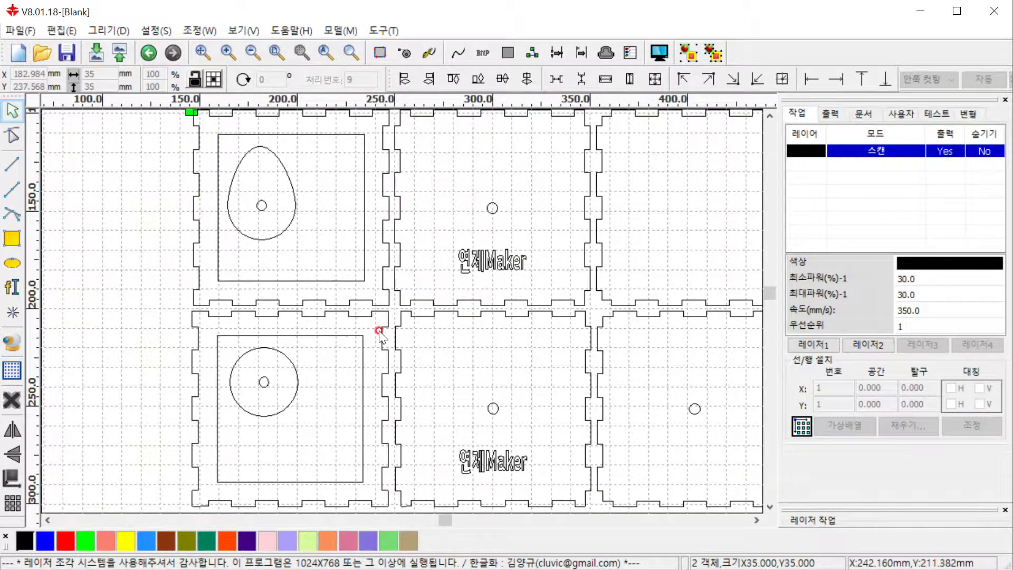
scroll(379, 332, "down", 2)
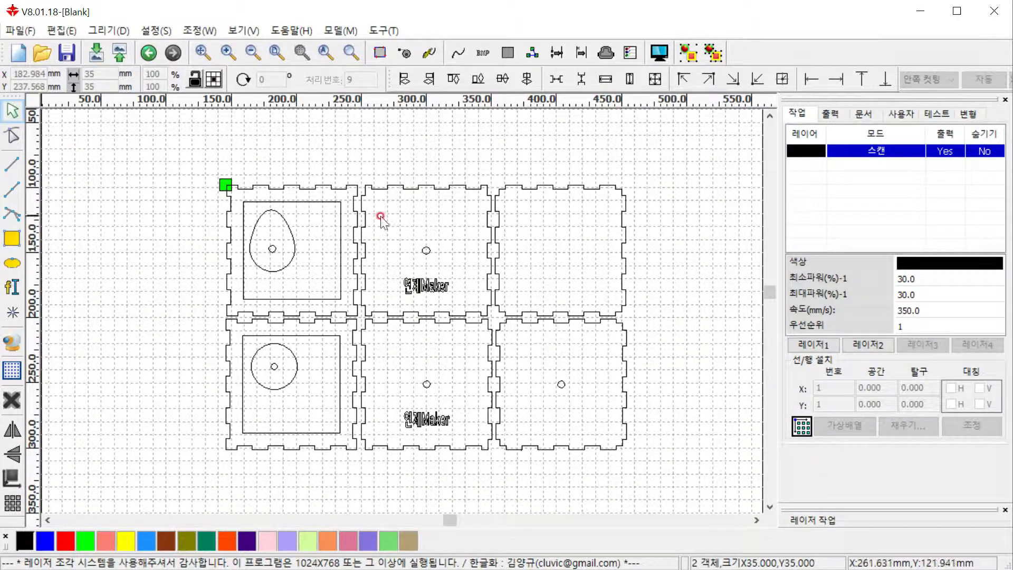
left_click_drag(187, 155, 624, 484)
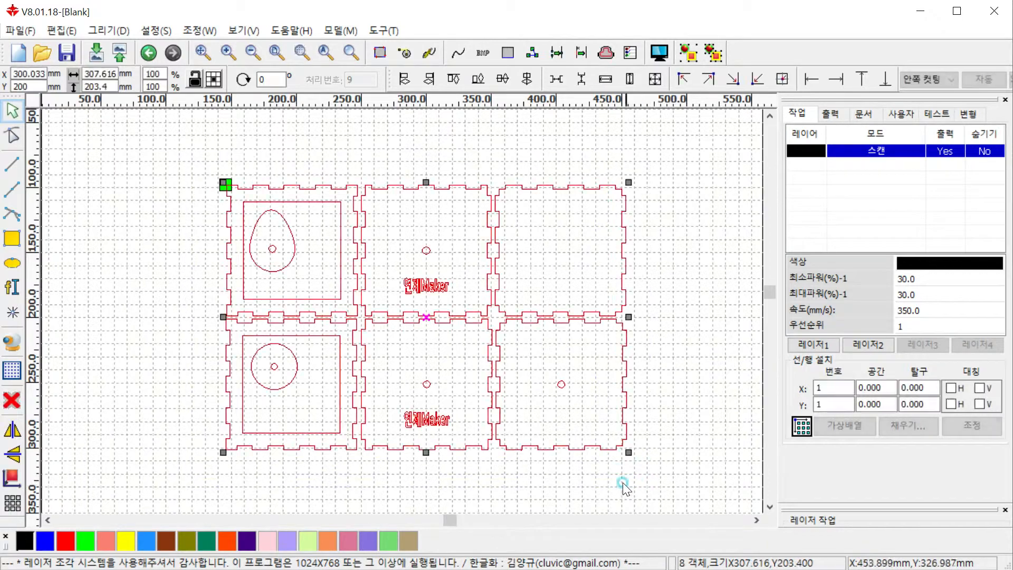
left_click(64, 539)
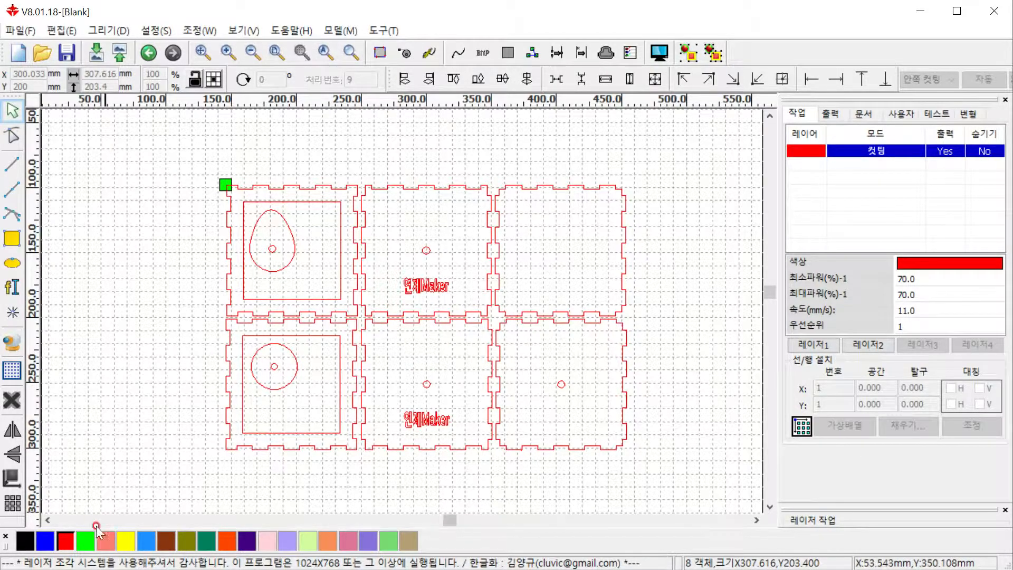
- Open the red cutting layer's parameters and examine how its default speed and power options switch on and off
left_click(656, 275)
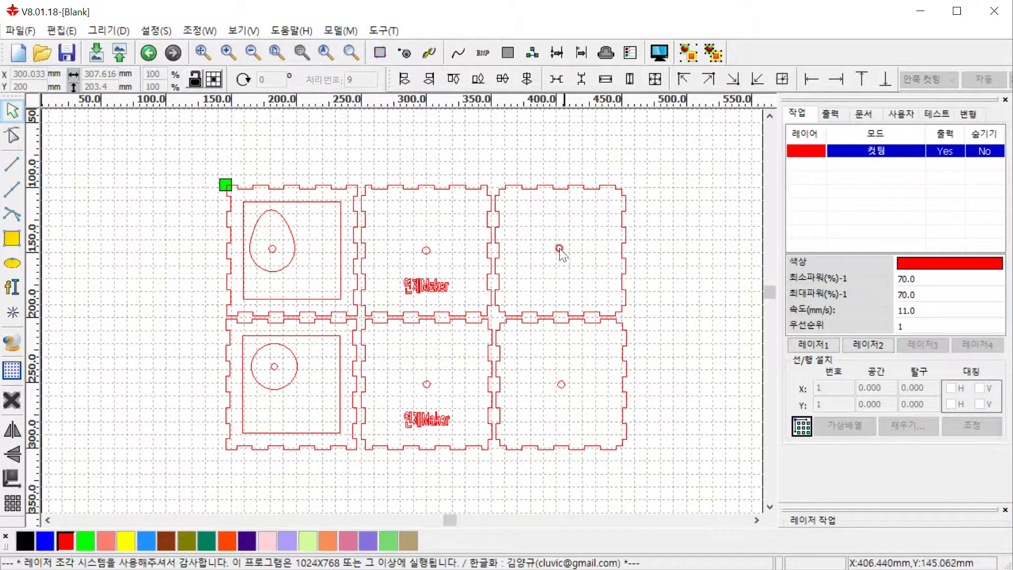
double_click(858, 153)
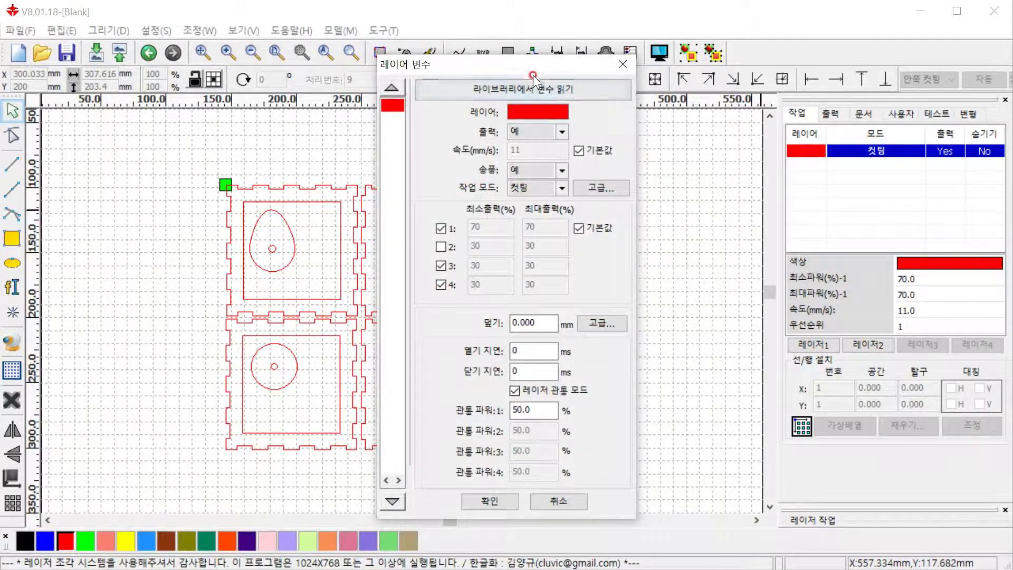
left_click_drag(563, 70, 477, 68)
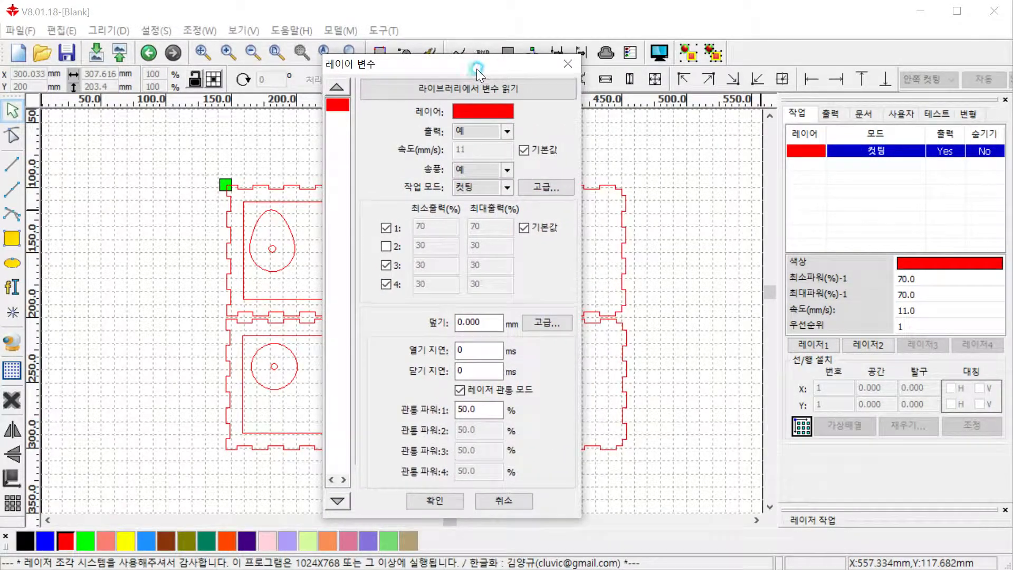
left_click(525, 149)
left_click(523, 228)
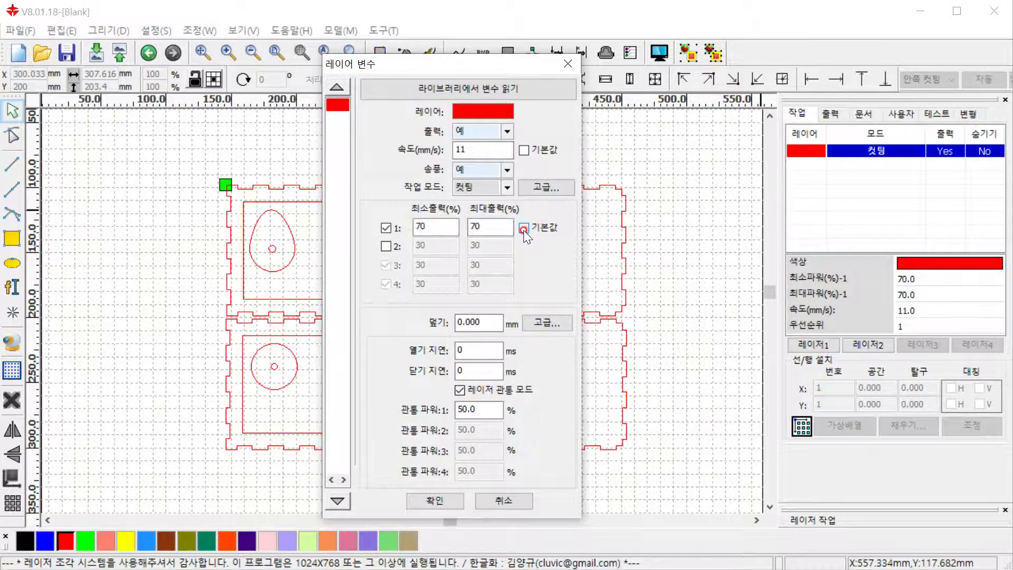
left_click(525, 150)
left_click(524, 228)
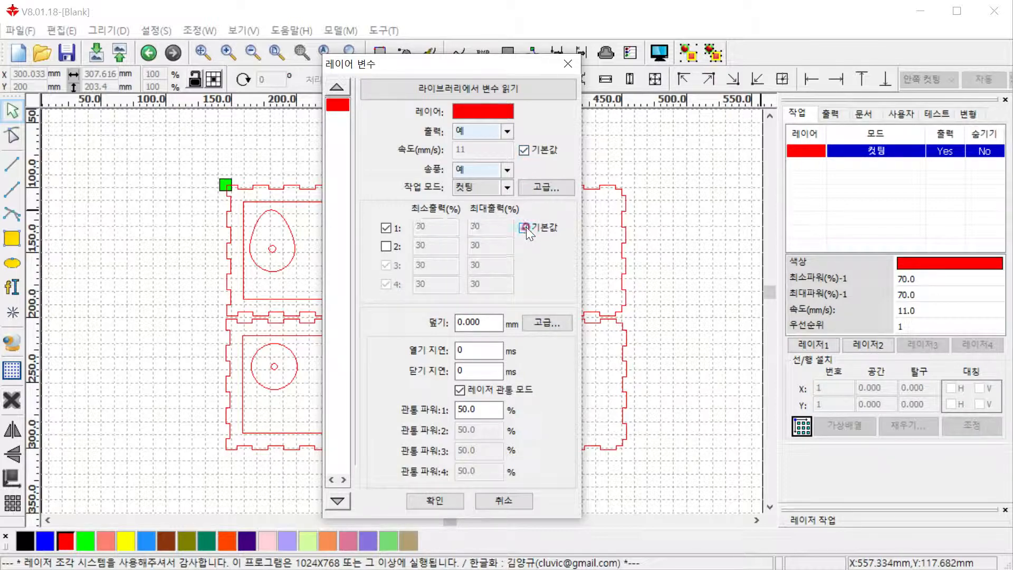
left_click(525, 227)
left_click(525, 149)
left_click(525, 149)
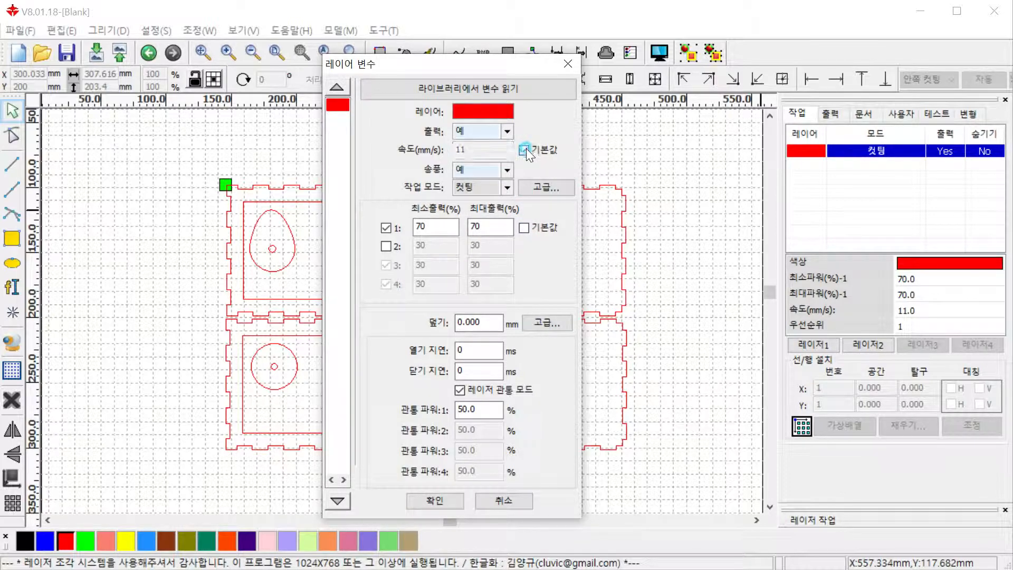
left_click(525, 227)
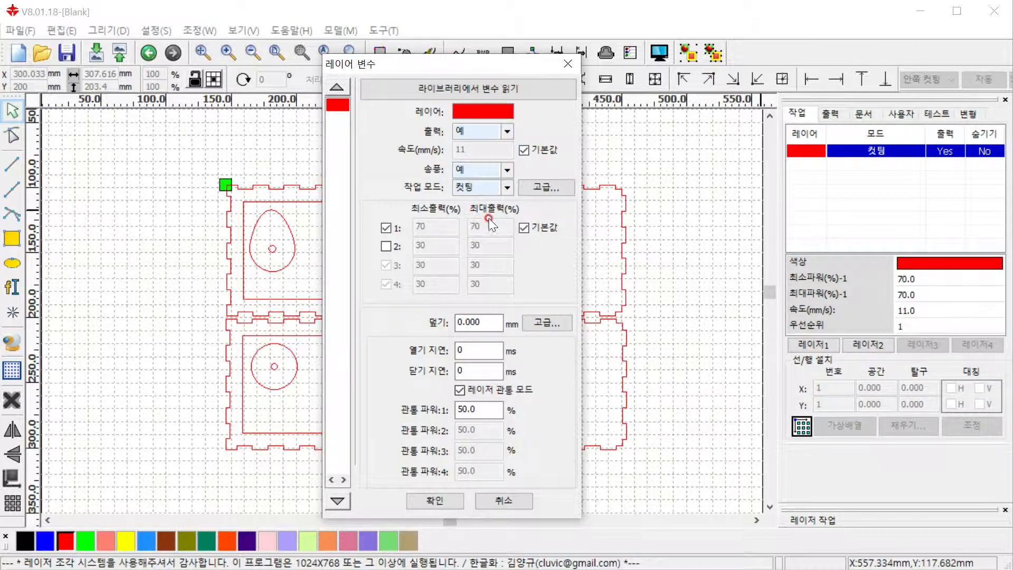
- Examine the red layer's minimum and maximum power fields and the laser 2 option, leaving the power on default
left_click(524, 228)
left_click(434, 226)
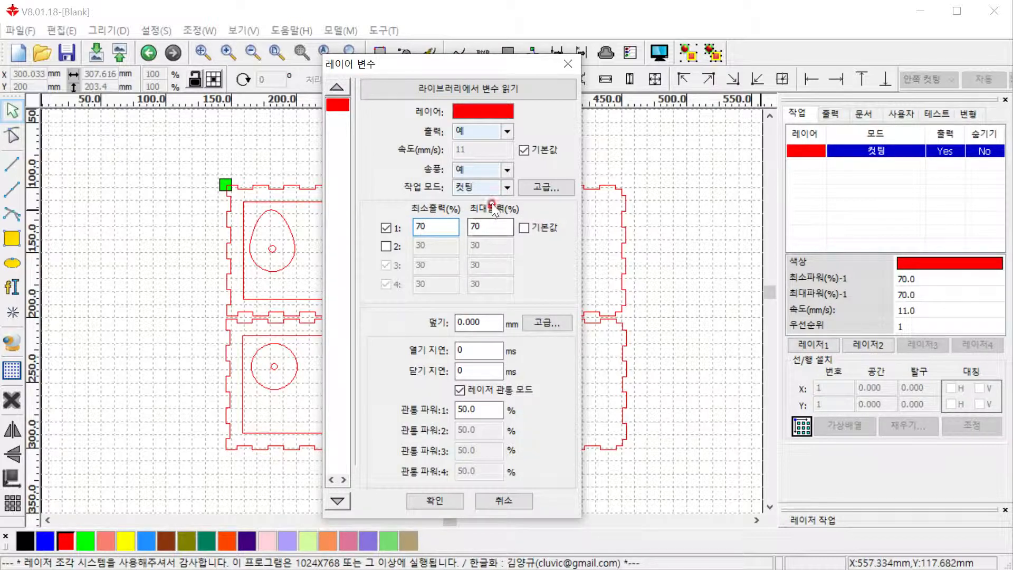
left_click(494, 226)
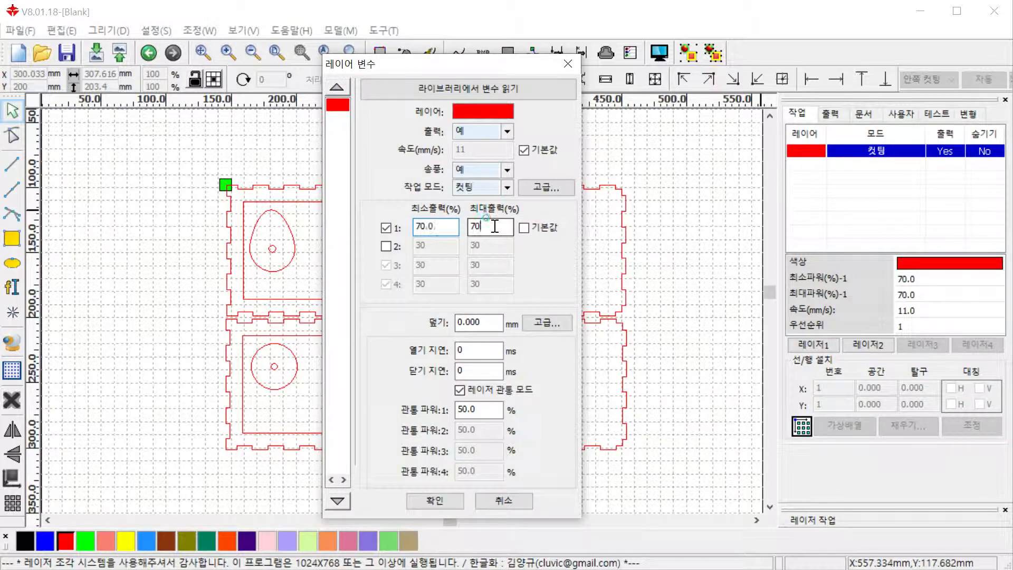
left_click(386, 246)
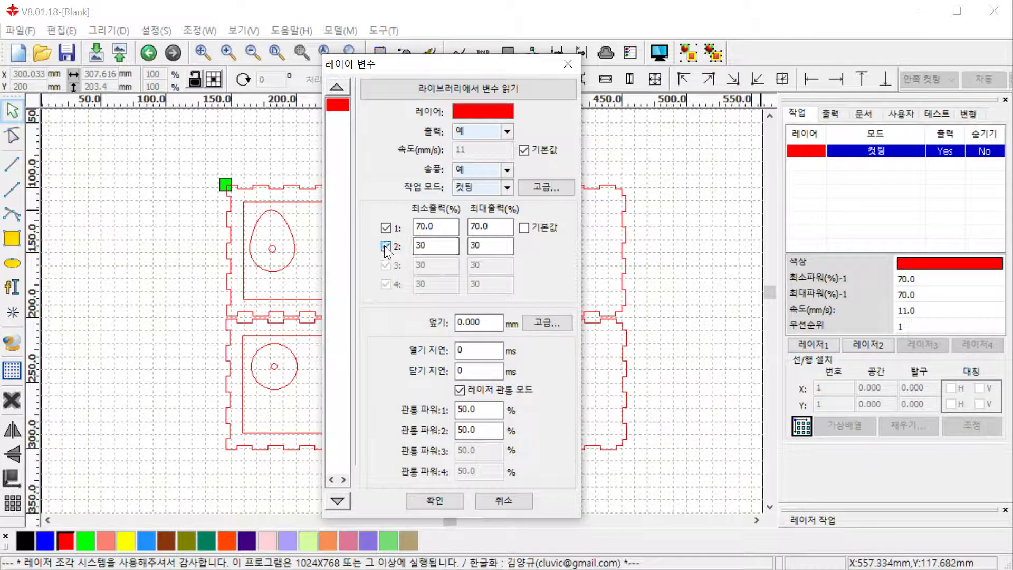
left_click(386, 247)
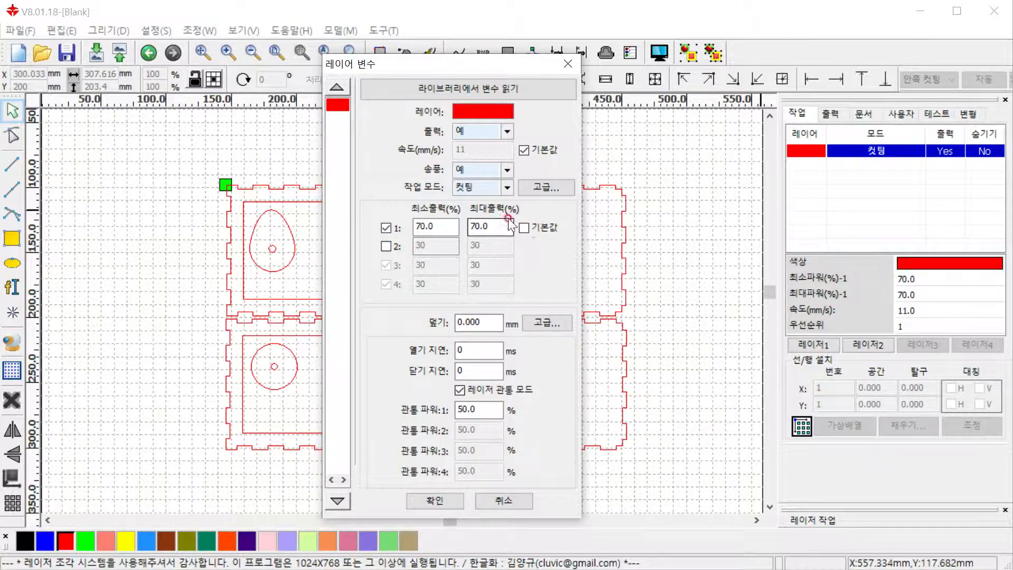
left_click(524, 228)
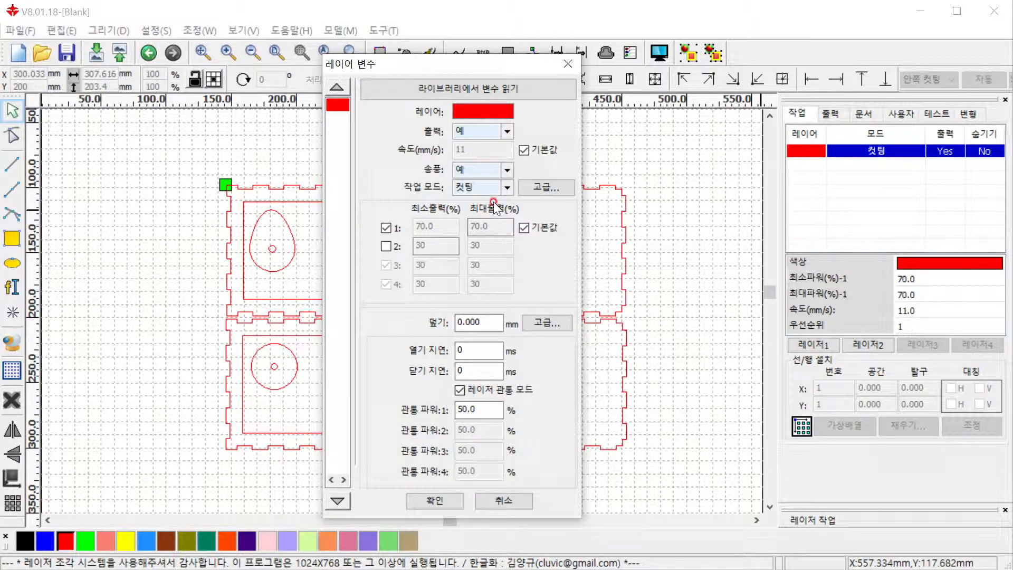
- Keep the red layer's speed on default, choose the cutting (컷팅) work mode and accept the parameters
left_click(524, 150)
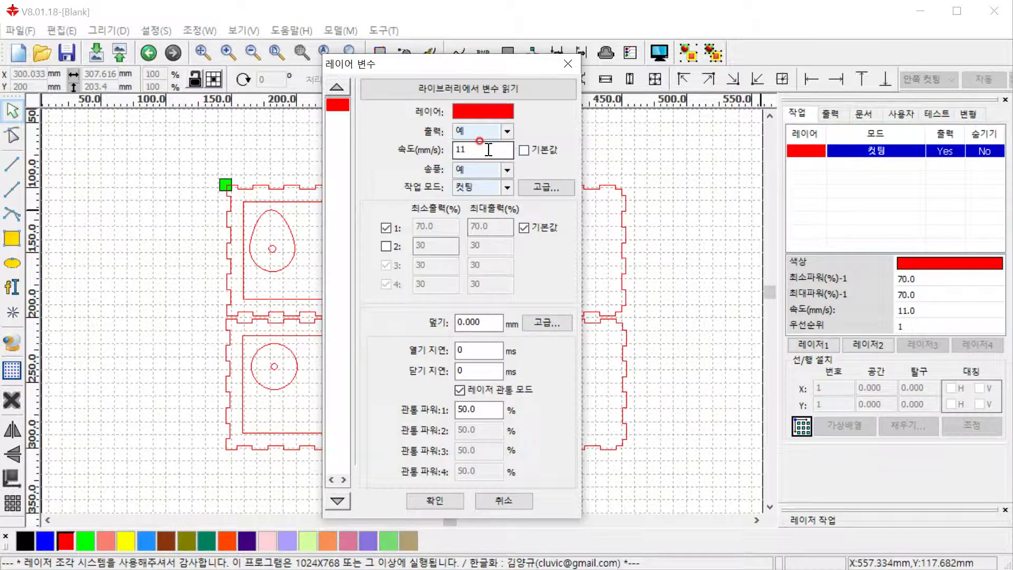
left_click(484, 142)
left_click(524, 150)
left_click(492, 189)
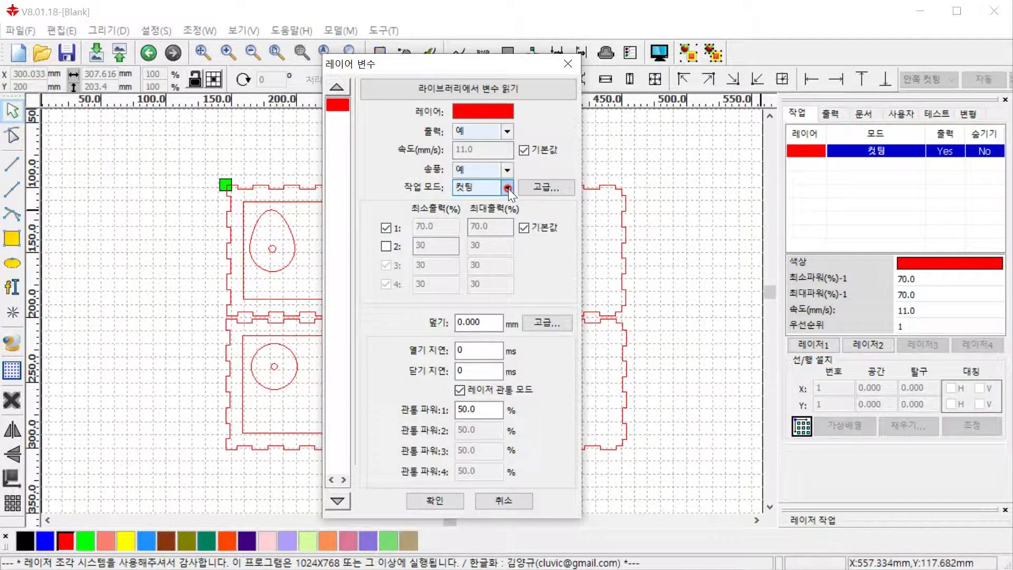
left_click(508, 188)
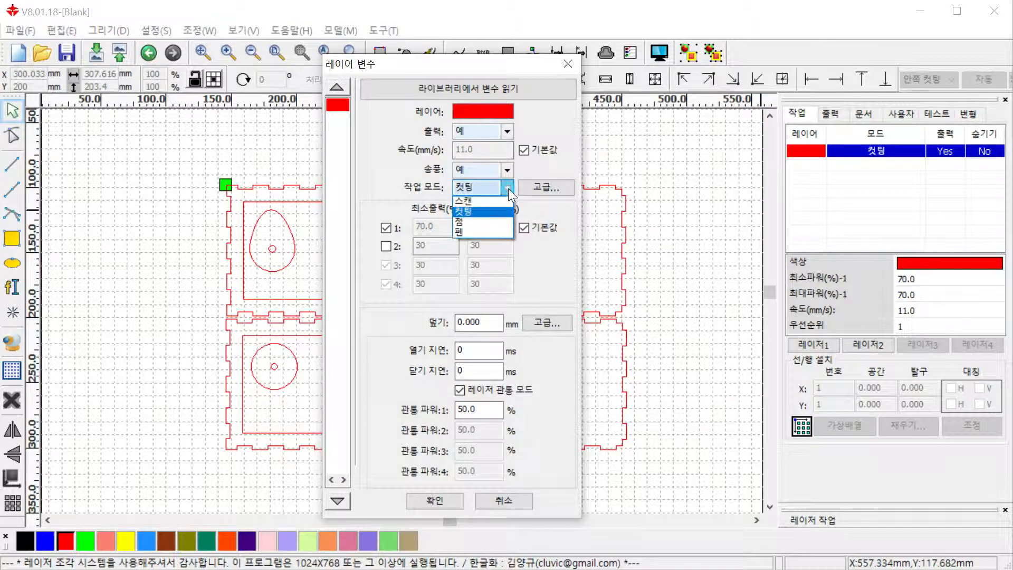
left_click(477, 211)
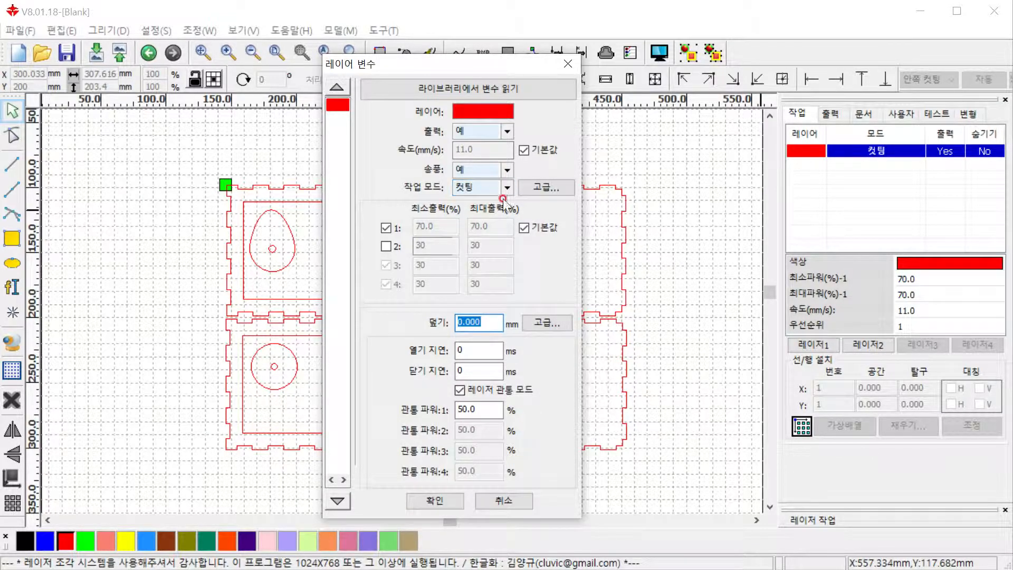
left_click(436, 501)
- Ungroup the upper middle panel and assign its 연제Maker text to the black scan layer
left_click(640, 294)
scroll(452, 305, "up", 4)
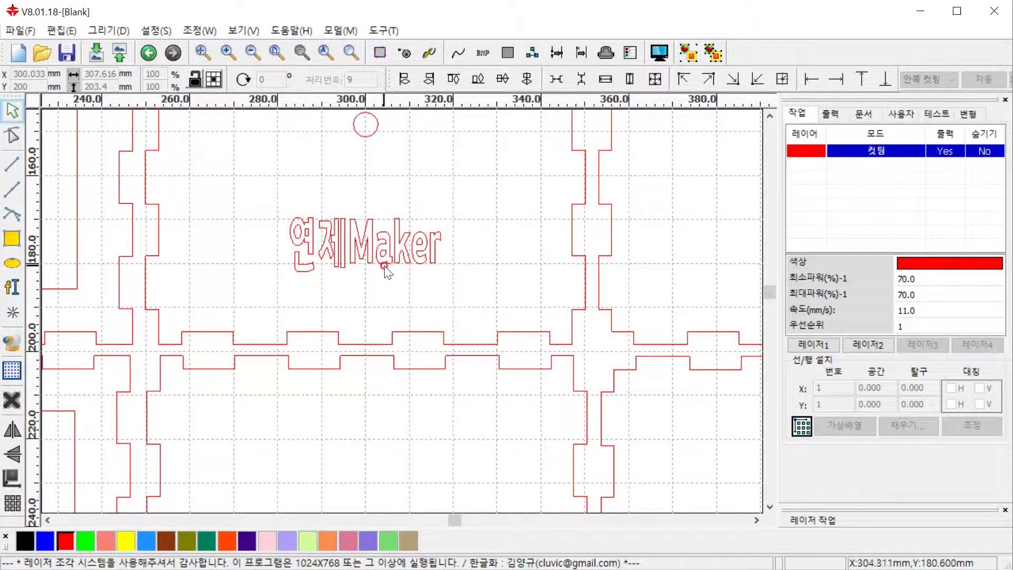
left_click(402, 254)
scroll(405, 255, "down", 1)
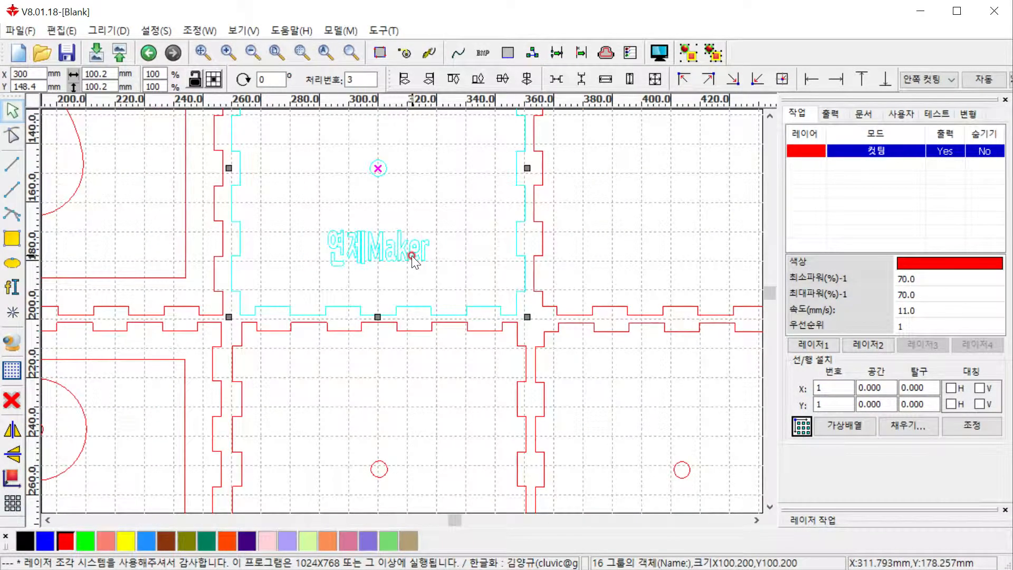
scroll(418, 249, "down", 1)
middle_click_drag(430, 219, 437, 268)
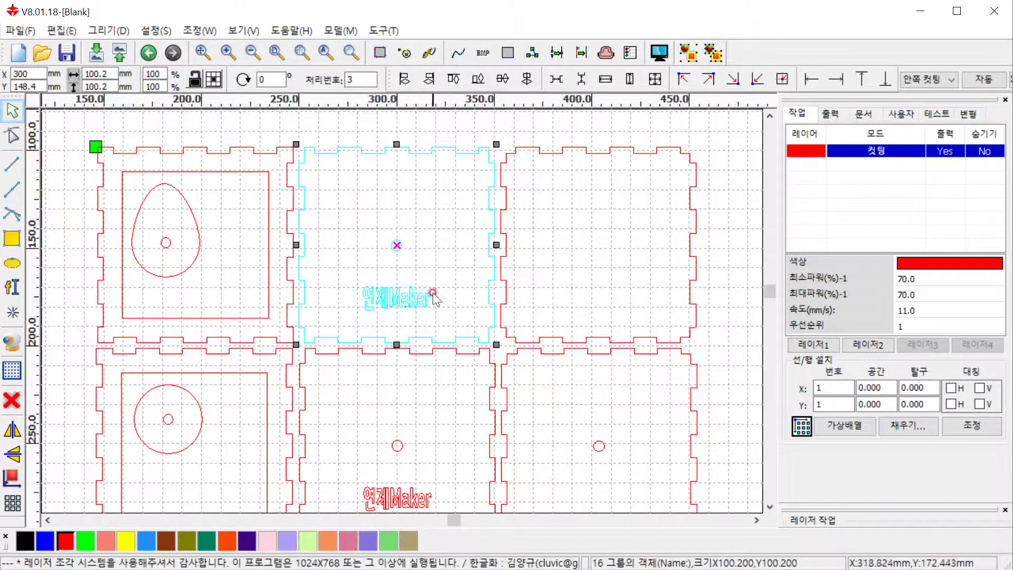
left_click(516, 211)
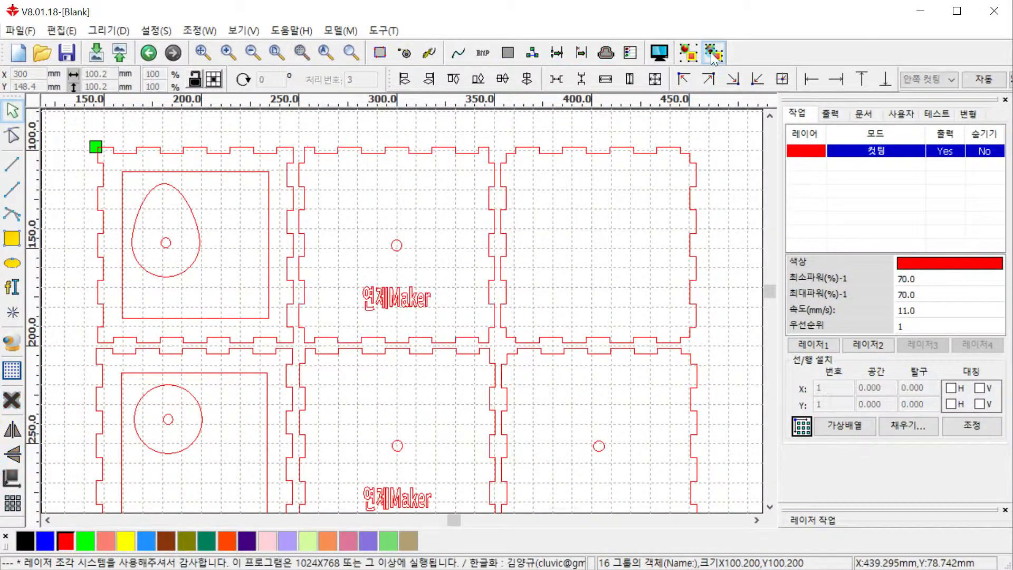
left_click_drag(352, 272, 433, 313)
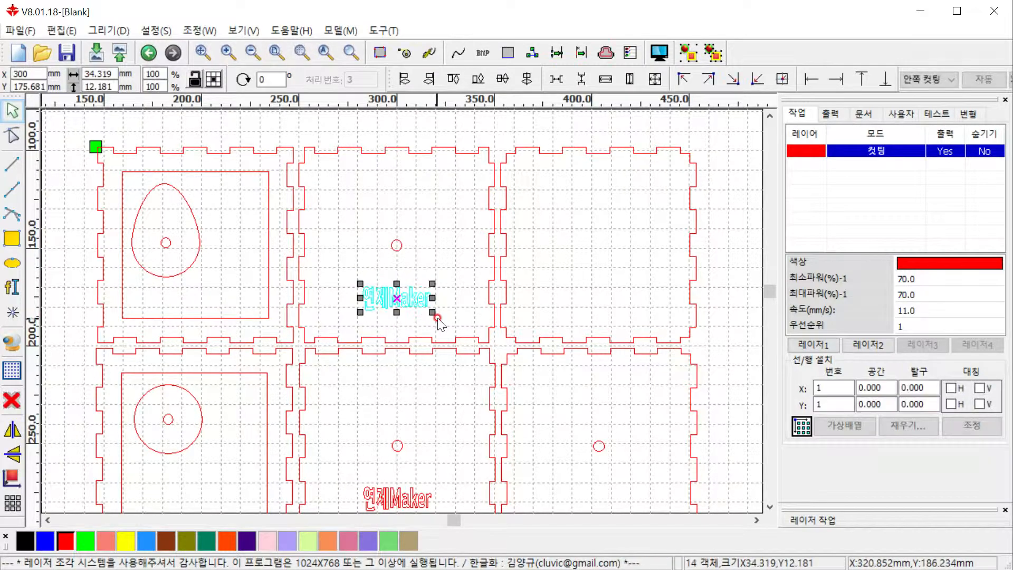
left_click(24, 541)
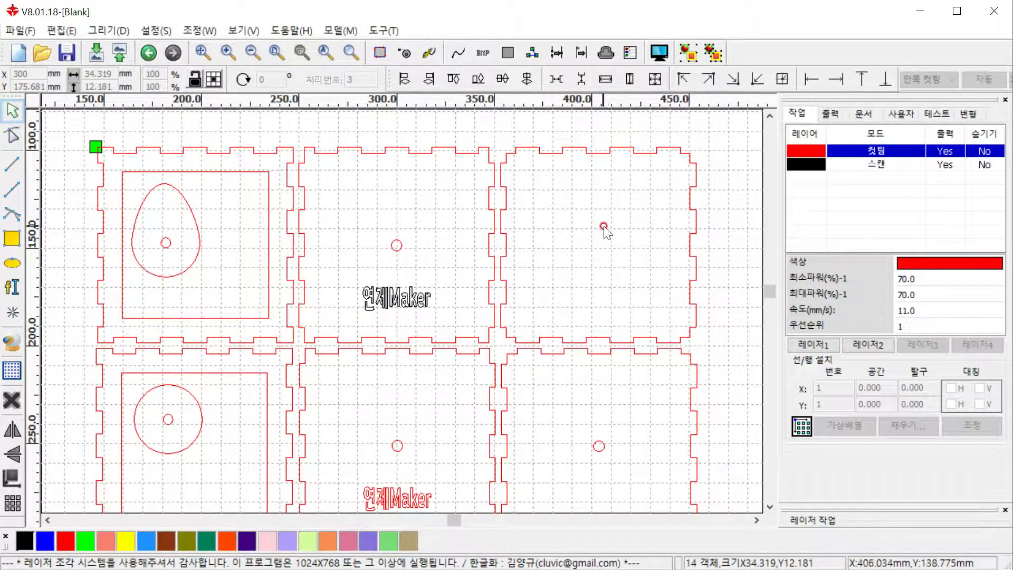
- Review the black scan layer's power, speed and work mode parameters, leaving power and speed on default
left_click(854, 166)
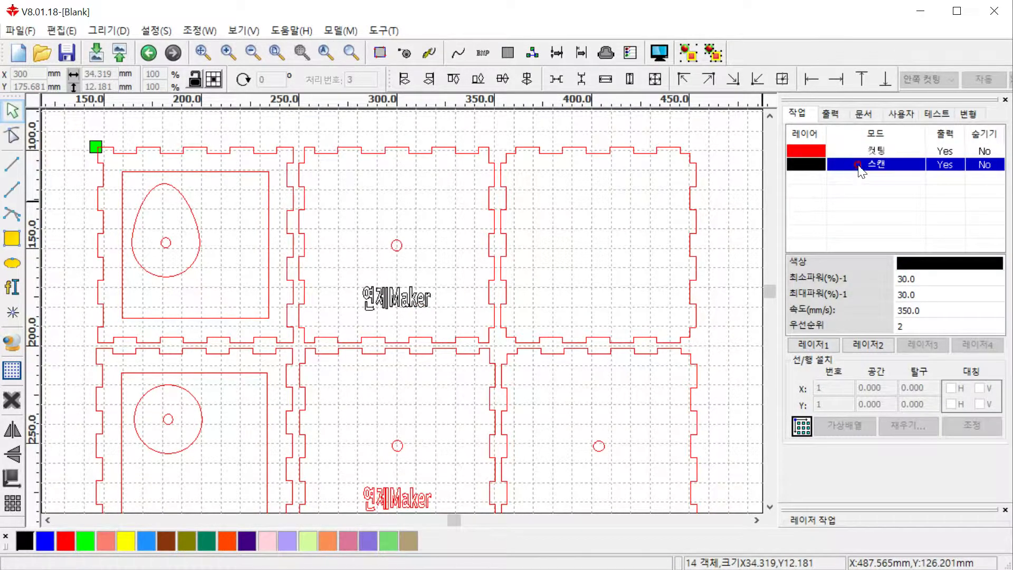
double_click(858, 165)
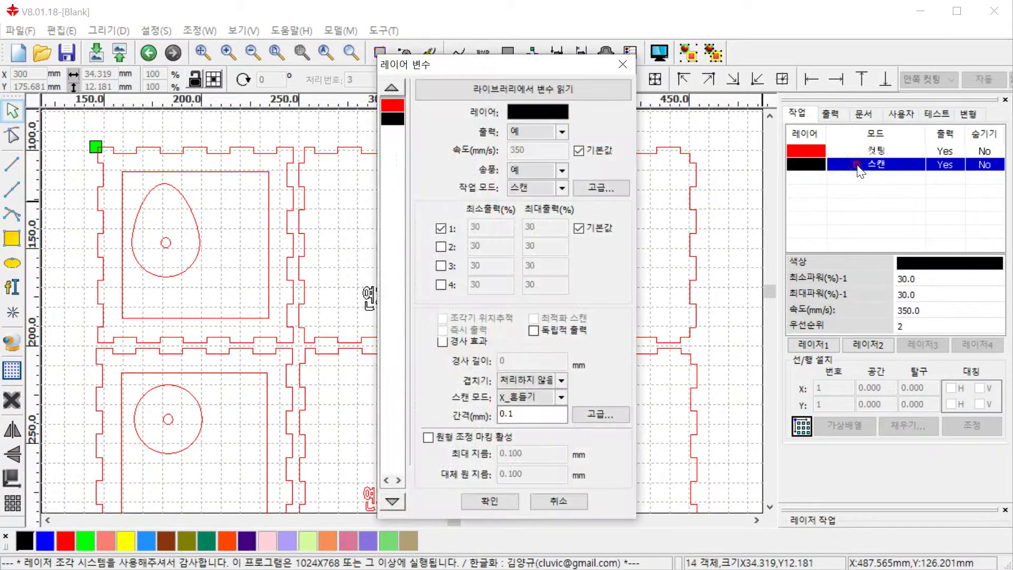
left_click(579, 228)
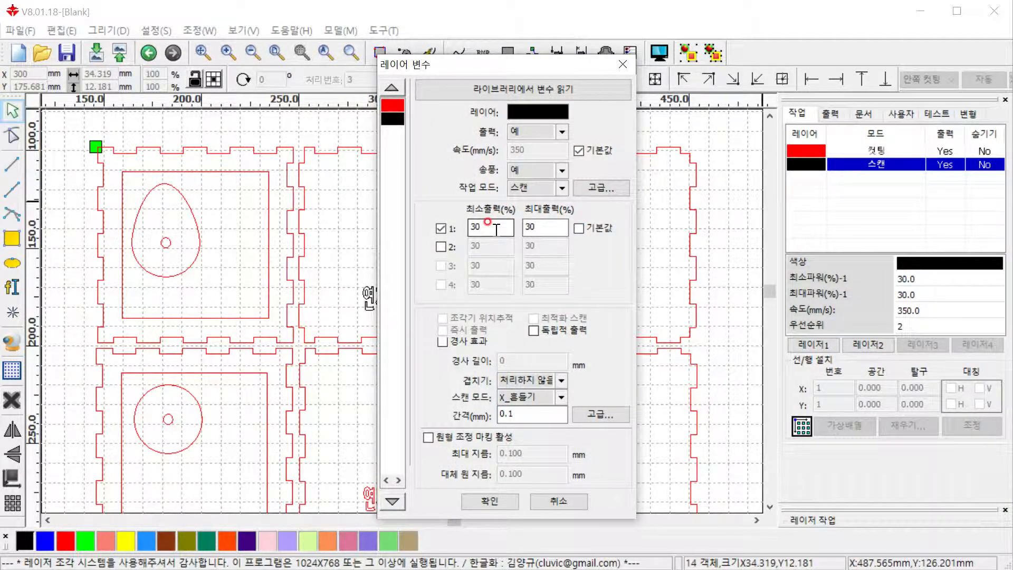
left_click(532, 224)
left_click(579, 228)
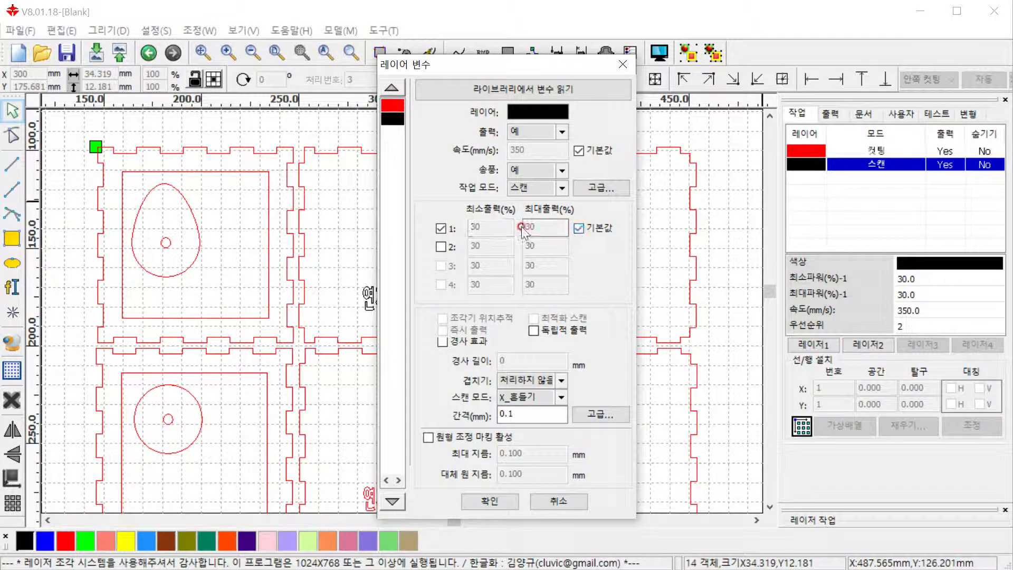
left_click(561, 177)
left_click(579, 150)
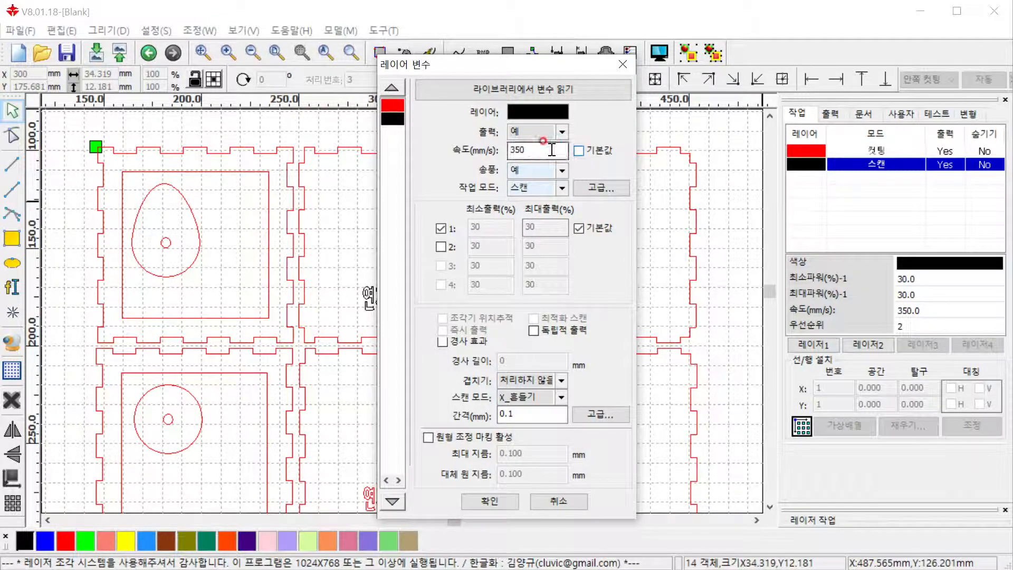
left_click(580, 151)
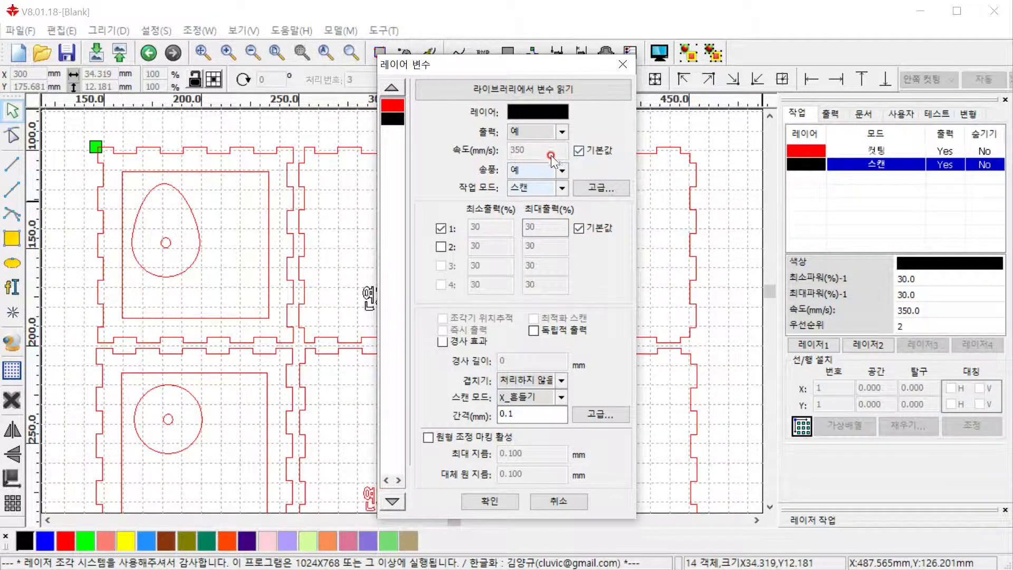
left_click(536, 195)
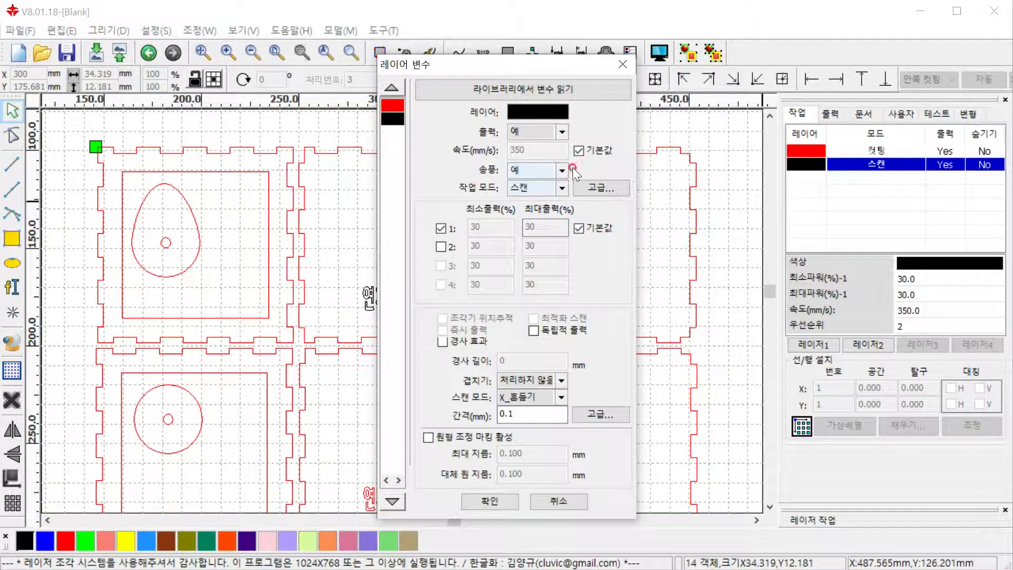
left_click(489, 501)
- Ungroup the lower middle panel and assign its 연제Maker text to the black scan layer
middle_click_drag(530, 409, 516, 275)
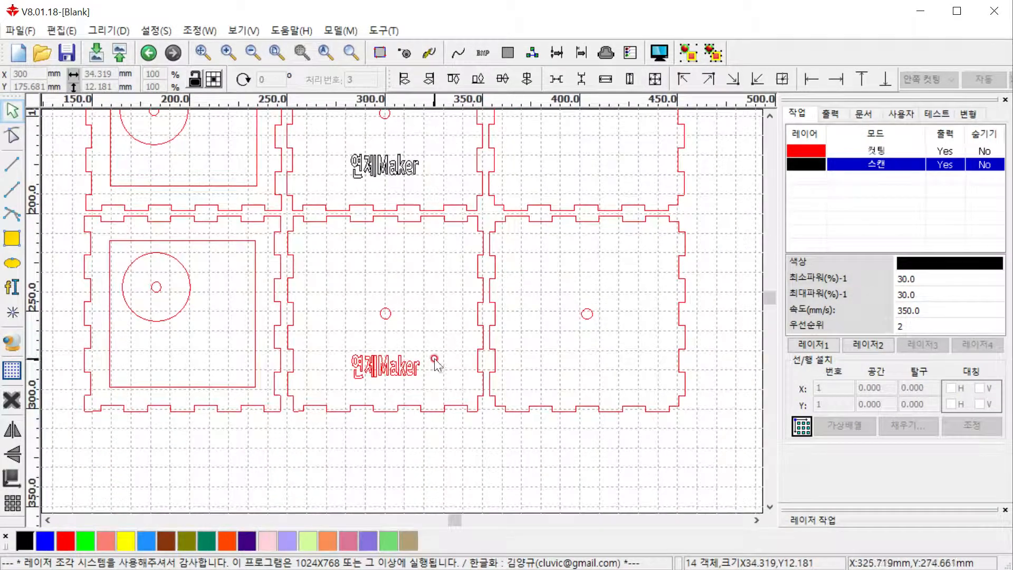
left_click(415, 367)
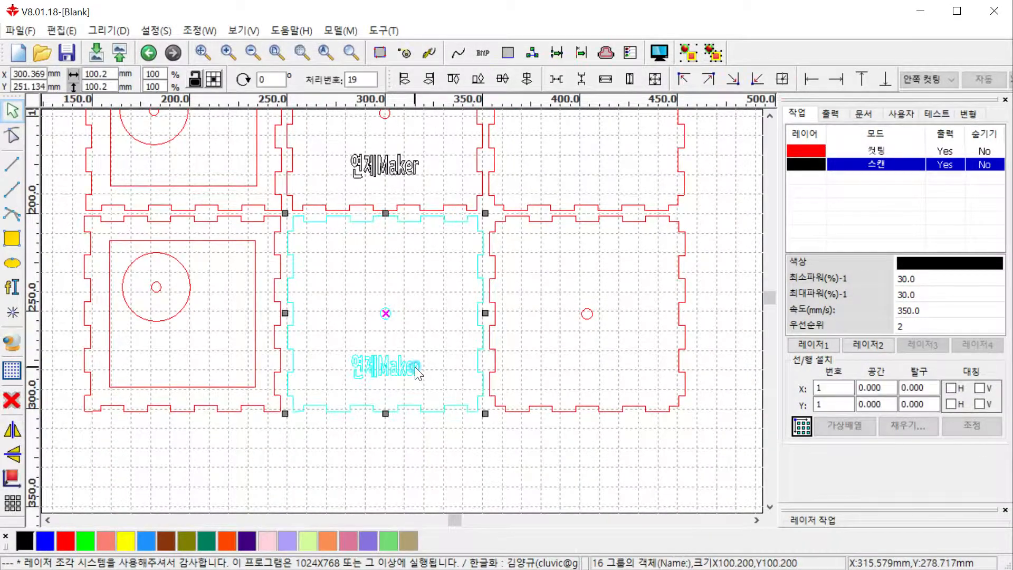
left_click(713, 53)
left_click_drag(340, 341, 433, 385)
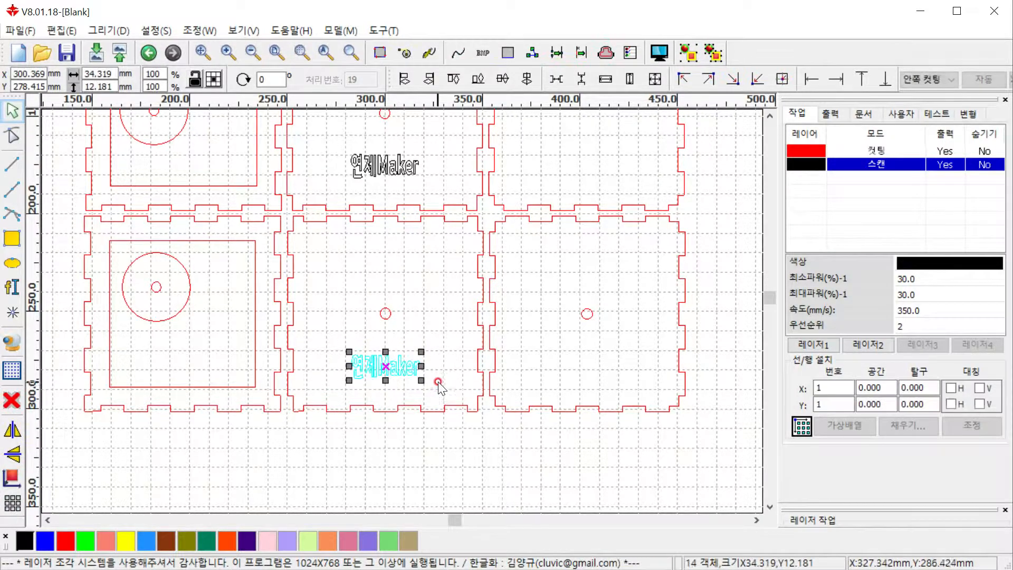
left_click(25, 541)
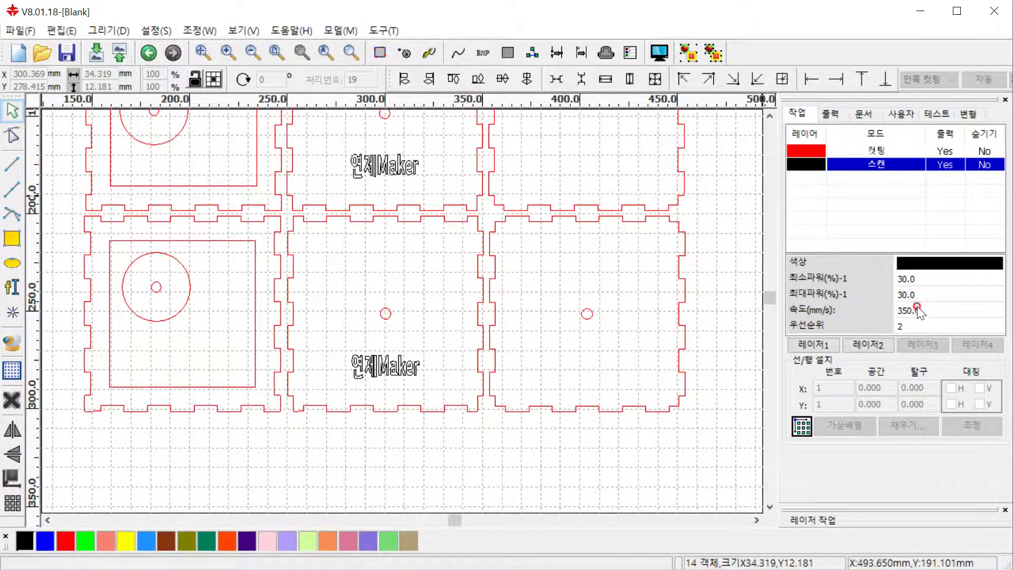
- Check the red cutting layer's settings and view the whole box plan
left_click(881, 152)
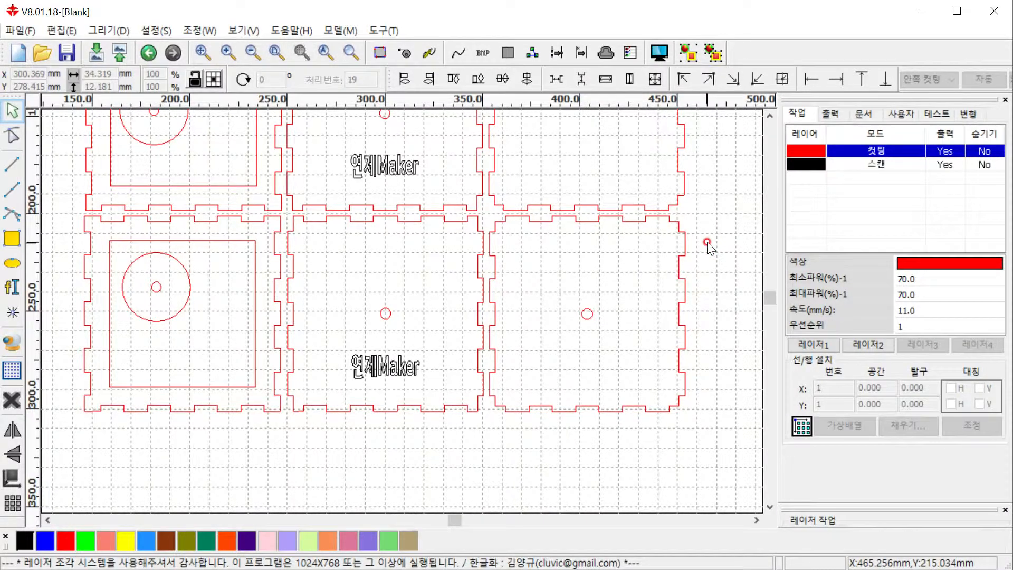
scroll(708, 243, "down", 1)
scroll(686, 281, "down", 1)
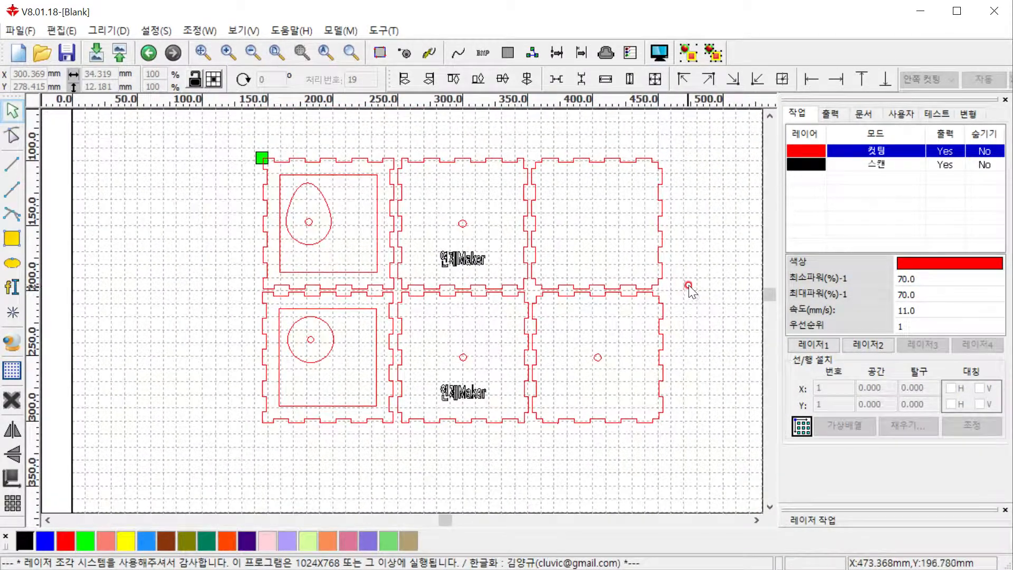
- Preview the laser job, fit the whole box plan in the preview, and run and stop the simulation
left_click(658, 52)
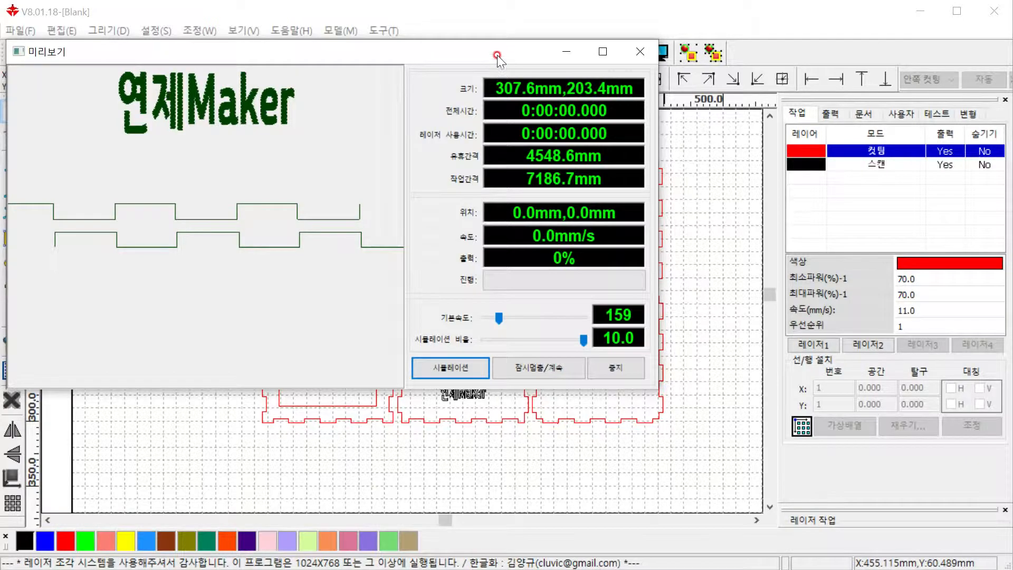
left_click_drag(497, 54, 615, 100)
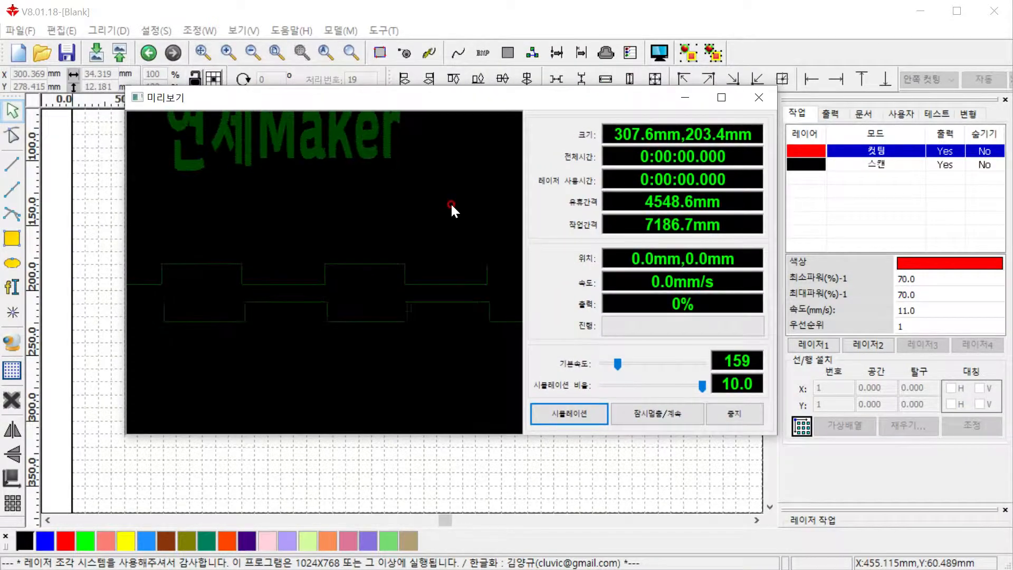
scroll(452, 210, "down", 2)
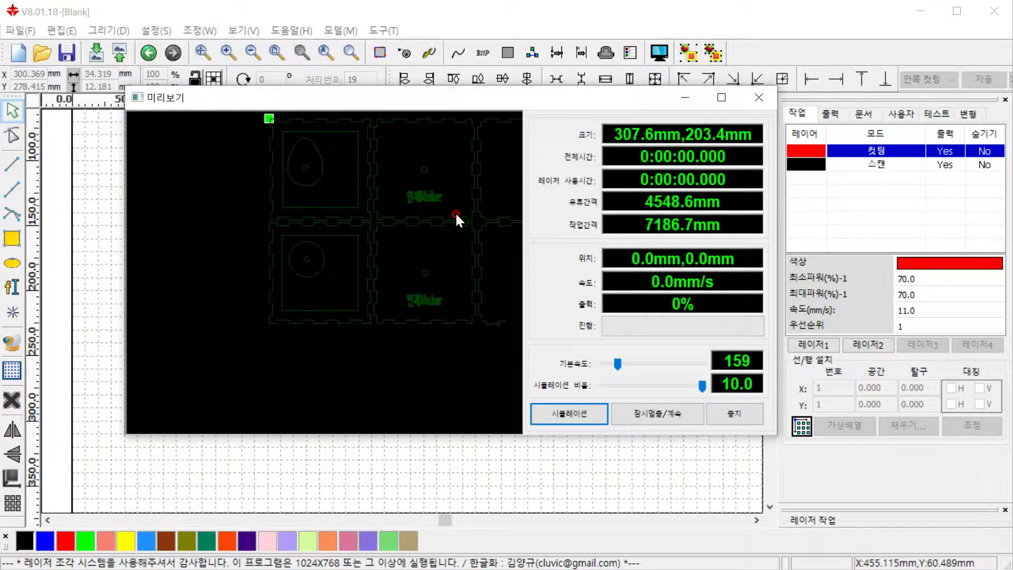
scroll(388, 250, "down", 2)
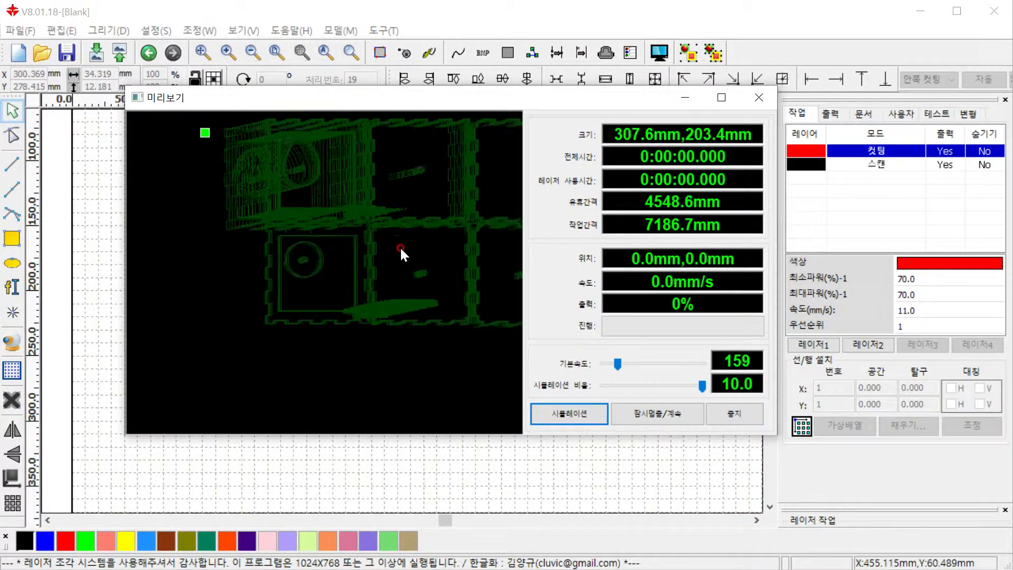
left_click(590, 409)
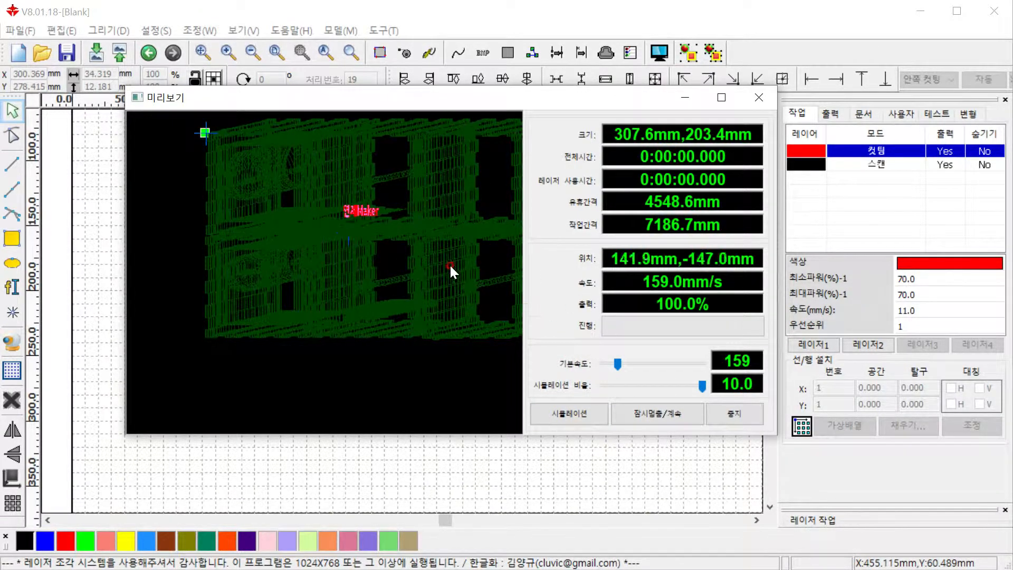
mouse_move(428, 234)
right_mouse_down()
mouse_move(367, 257)
mouse_move(420, 256)
mouse_move(399, 256)
right_mouse_up()
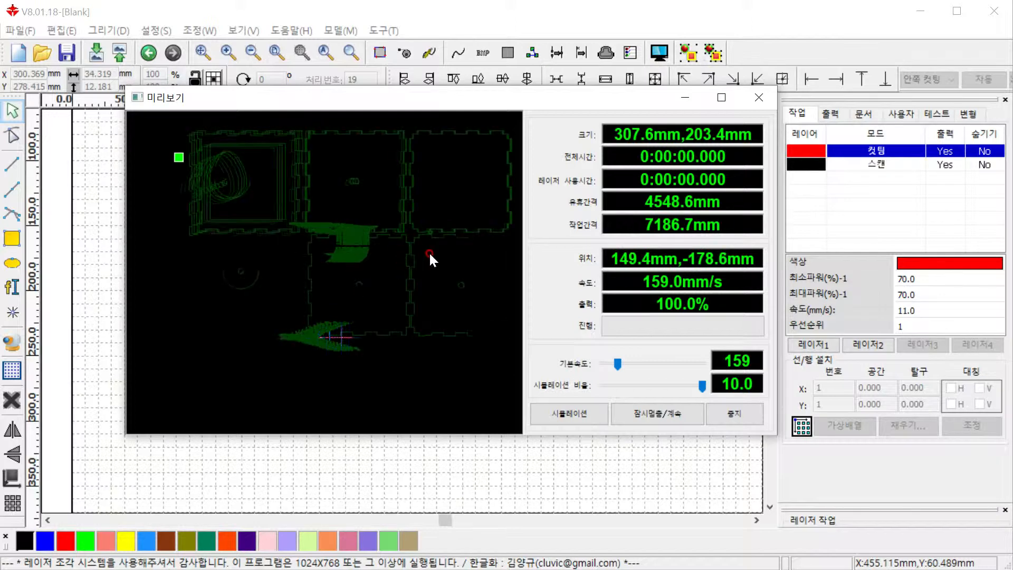
left_click(633, 413)
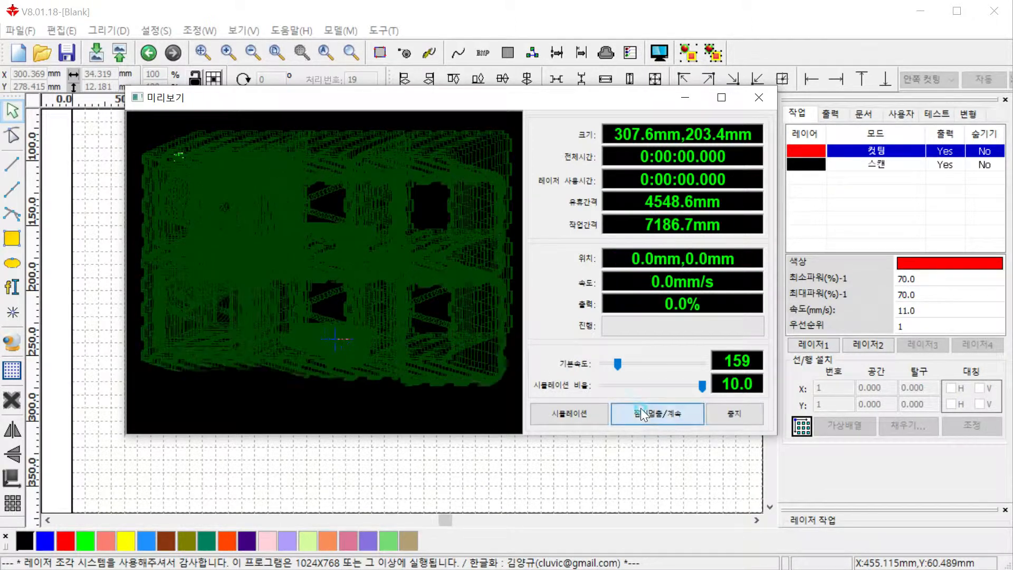
left_click(569, 413)
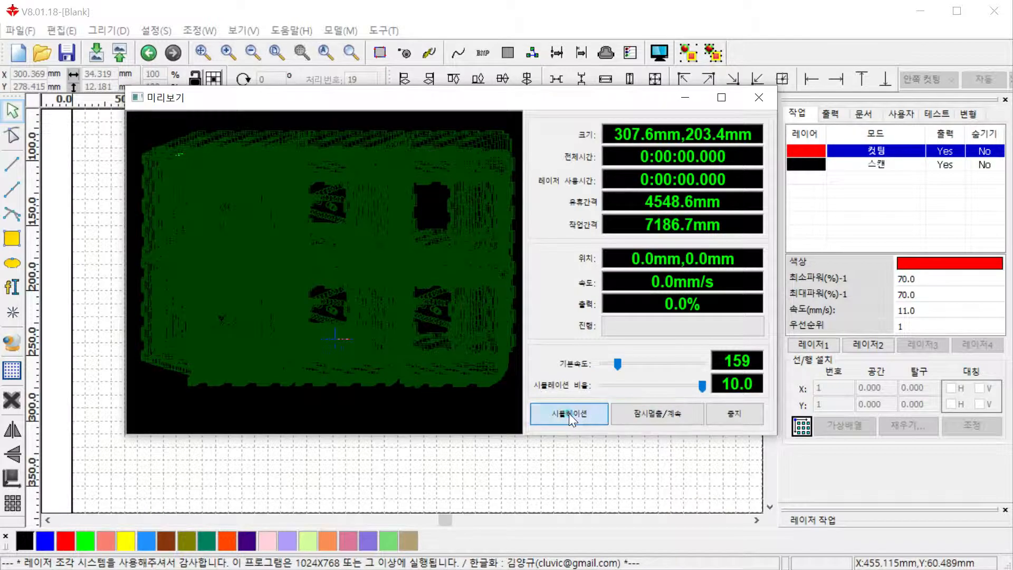
left_click(723, 414)
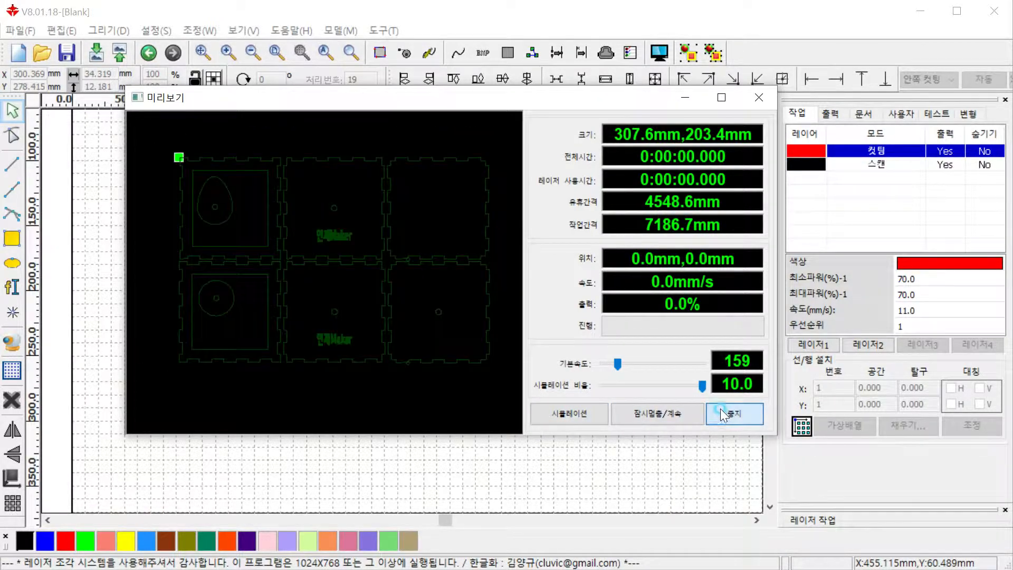
- Rerun the simulation to check the order of text scanning and panel cutting, then close the preview
left_click(573, 416)
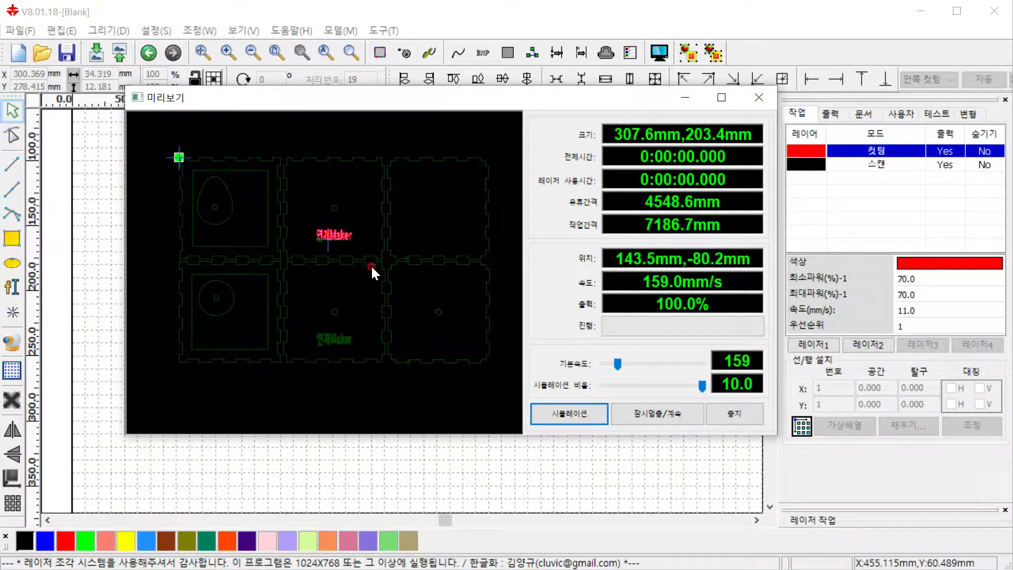
left_click(585, 411)
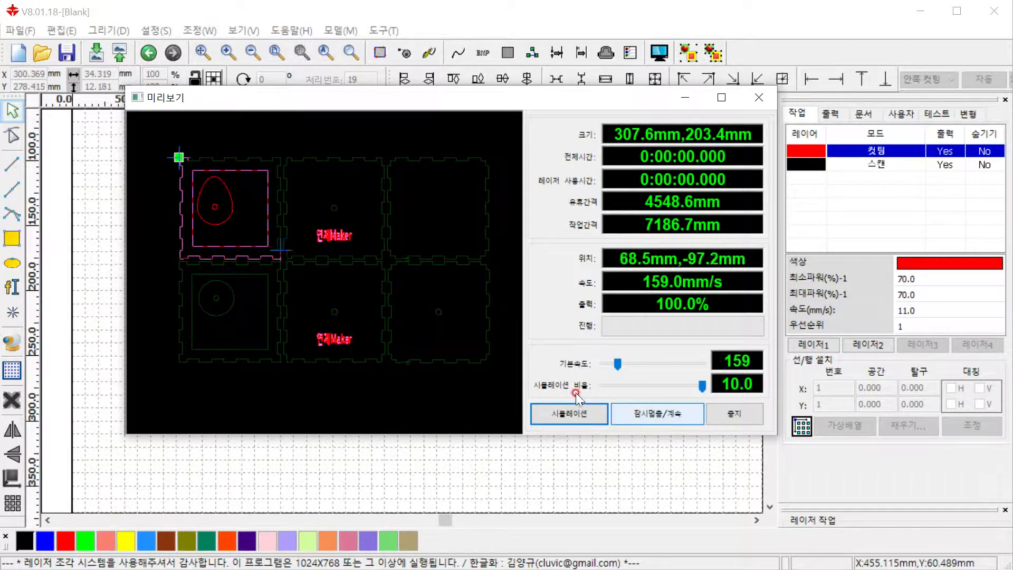
left_click(735, 414)
left_click(758, 97)
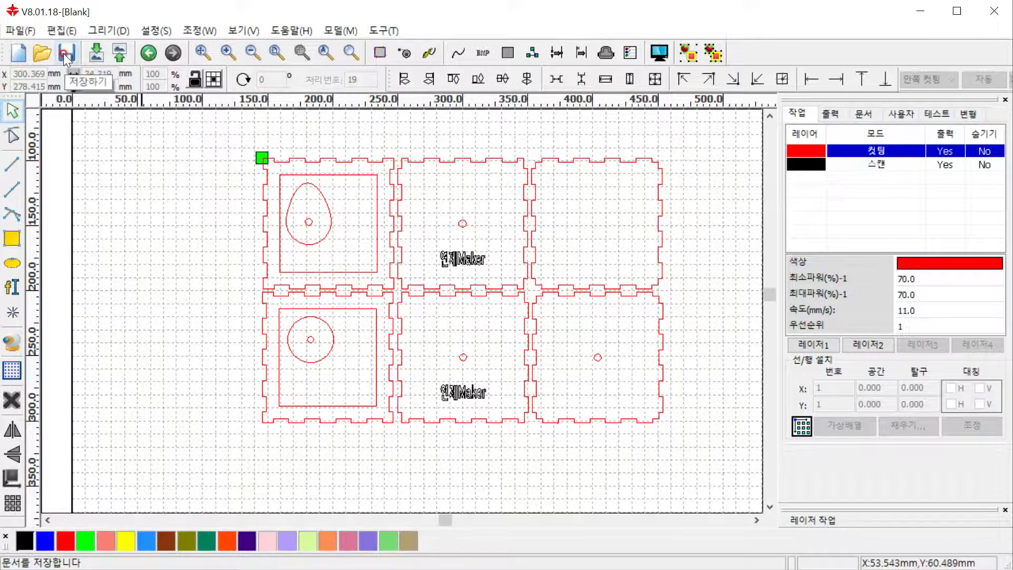
- Save the box plan in the 다운로드 folder as an RLaser file named 2학년1반_연제Maker2
left_click(29, 30)
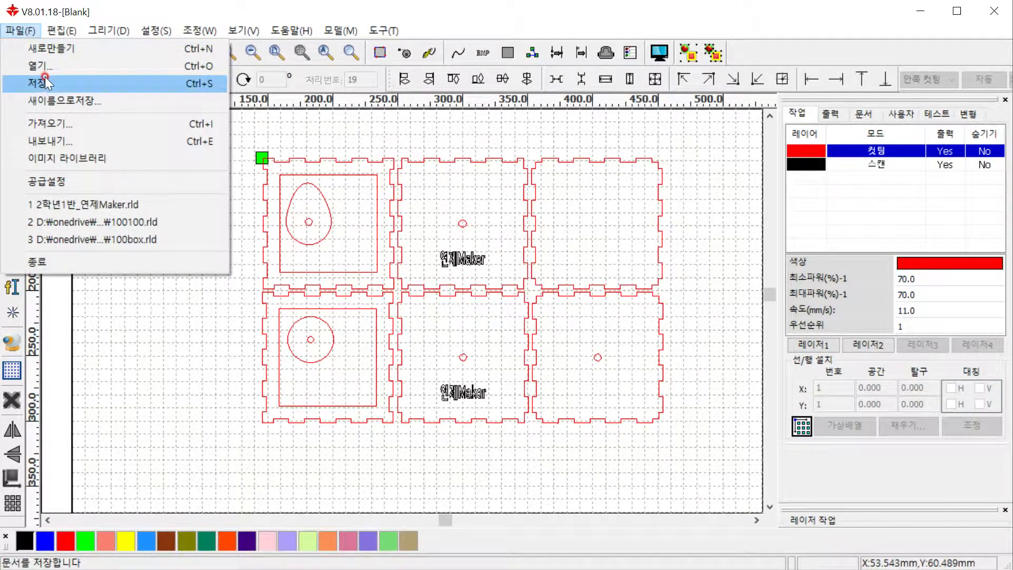
left_click(43, 83)
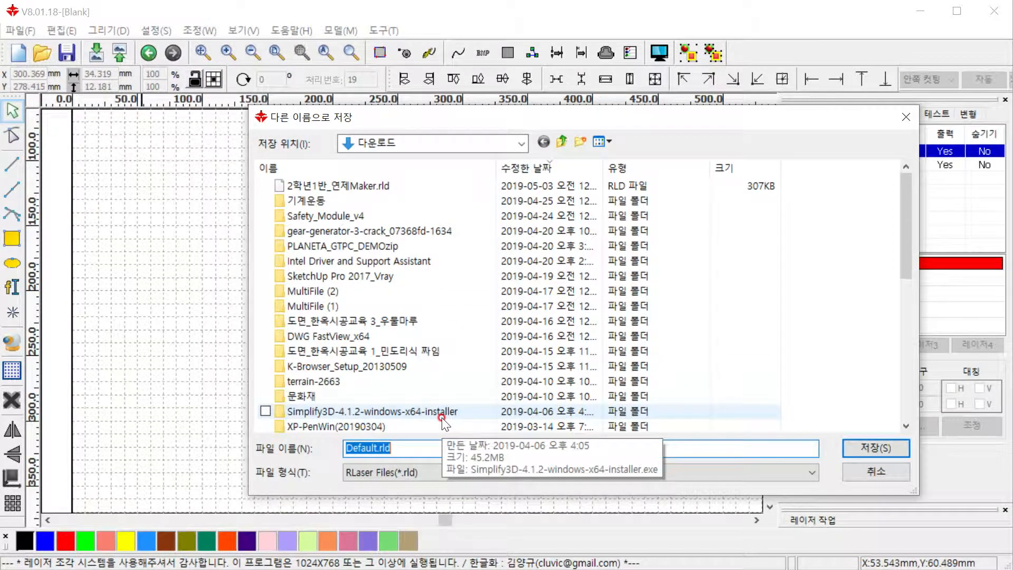
type("2gkr")
key("BackSpace")
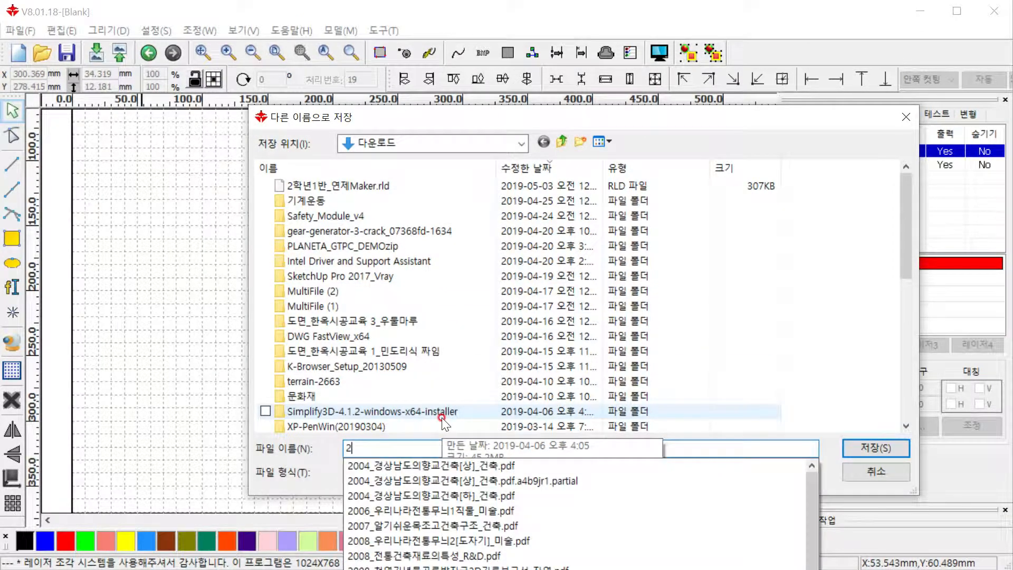
type("학년1반")
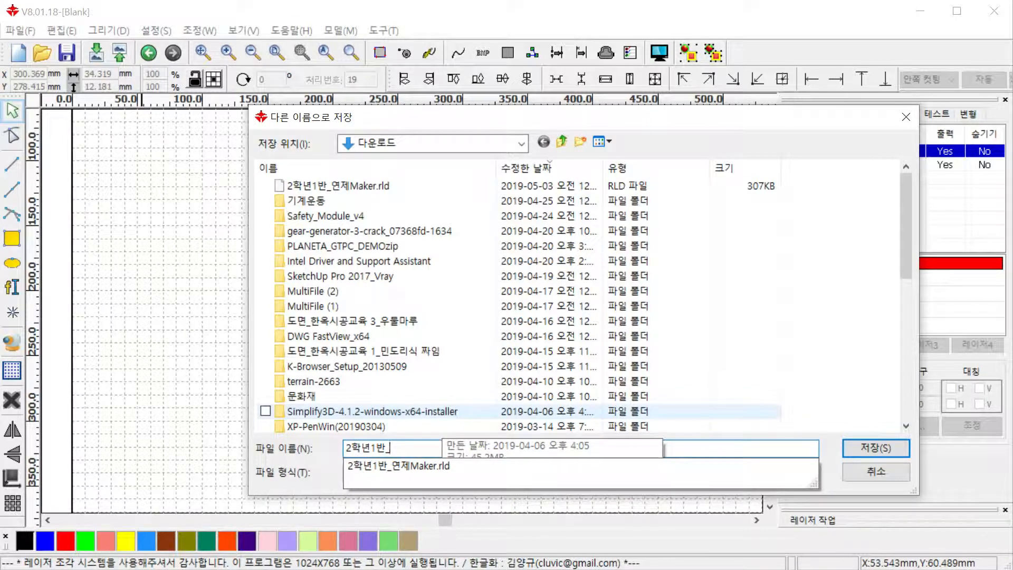
type("_연제Maker")
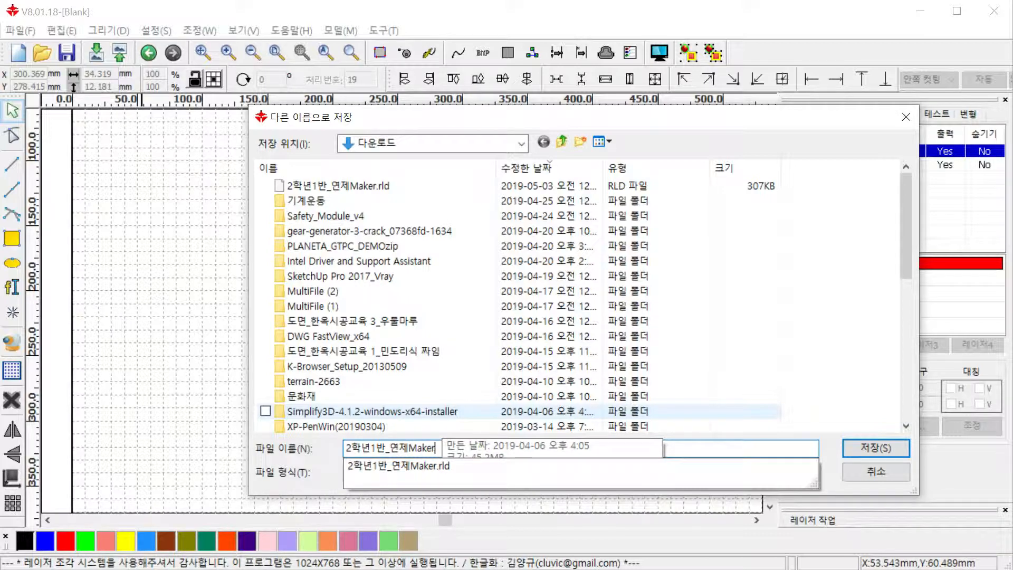
type("2")
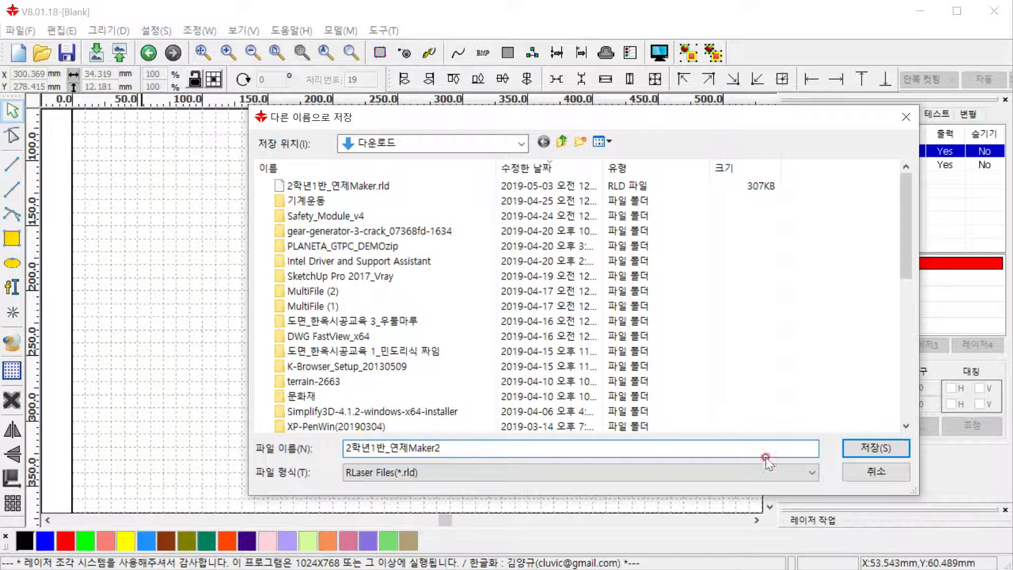
left_click(864, 450)
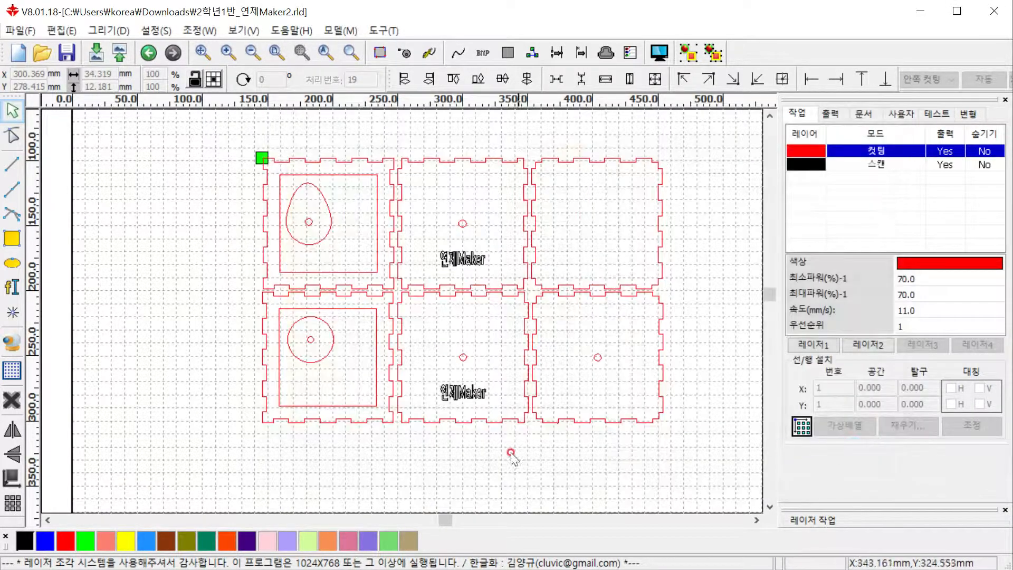